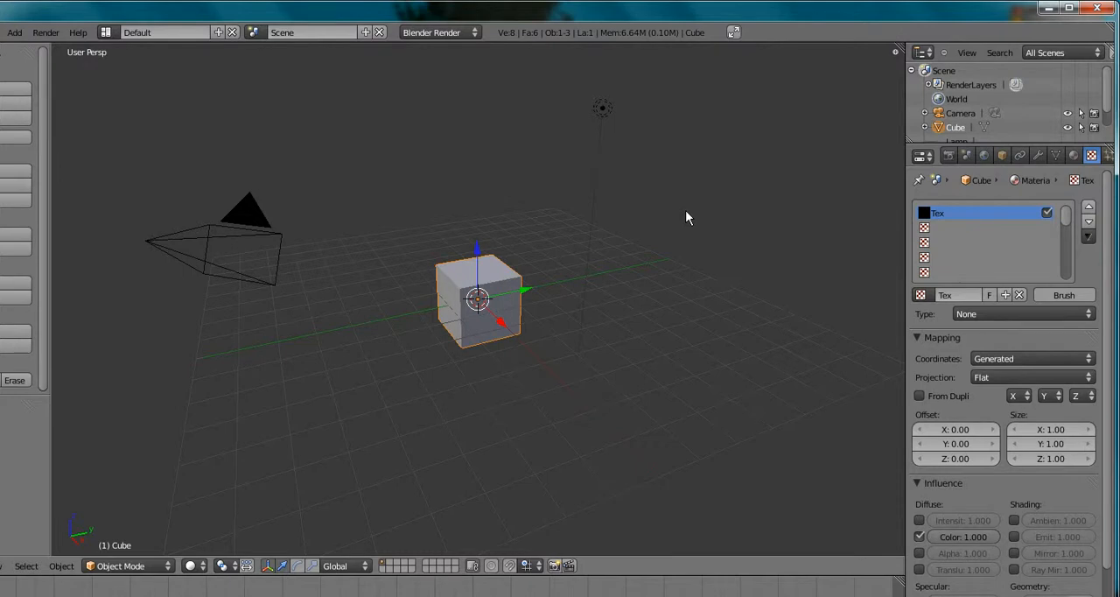
Set the type of the cube material's existing texture to Wood
{"action": "left_click", "coordinate": [1074, 155]}
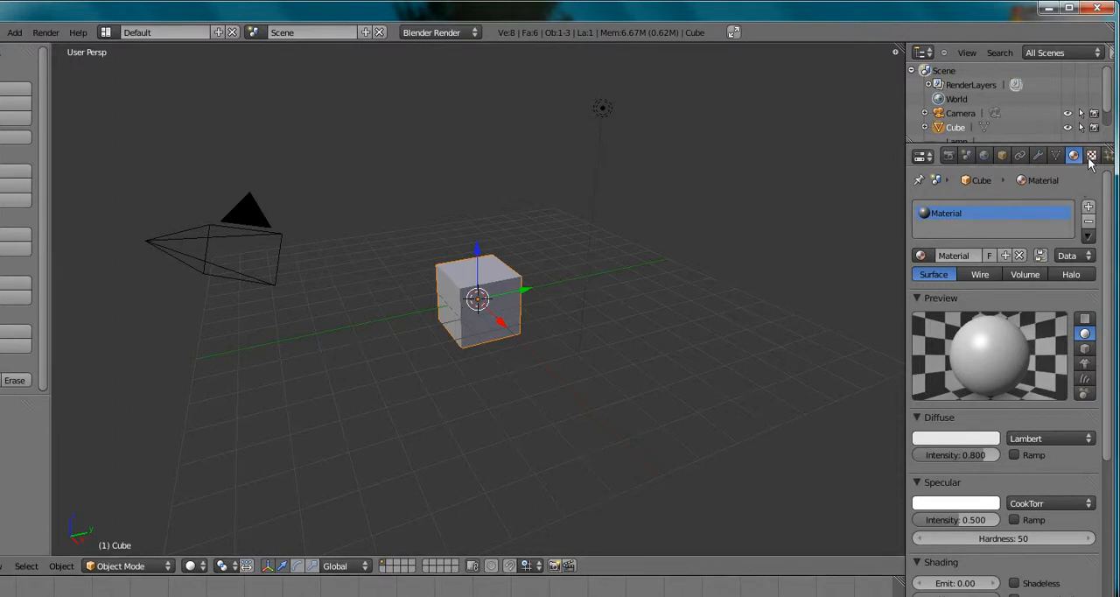
{"action": "left_click", "coordinate": [1091, 156]}
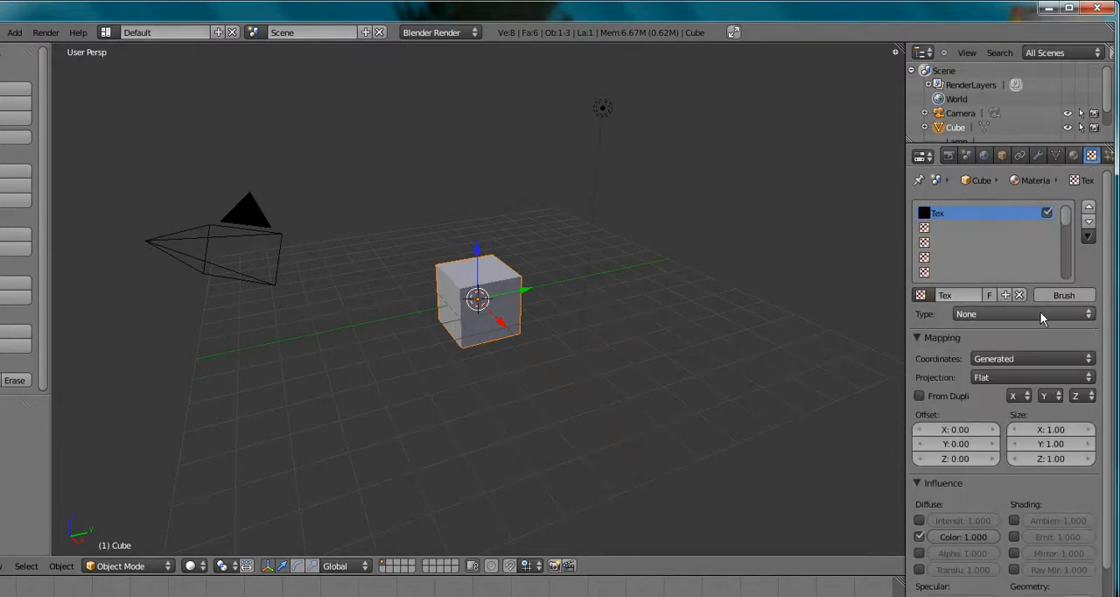
{"action": "left_click", "coordinate": [1088, 317]}
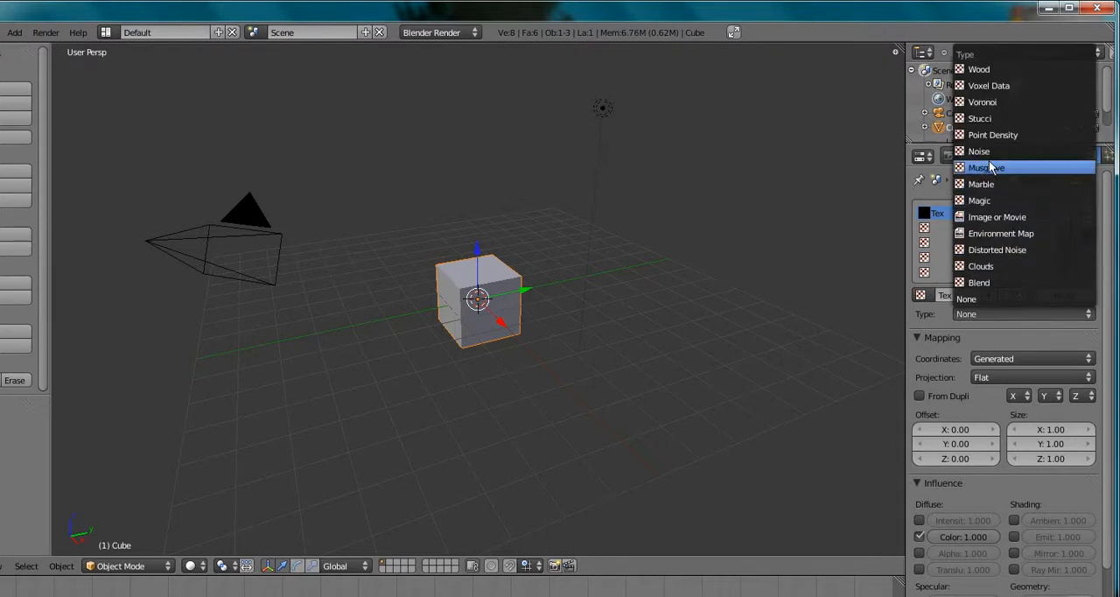
{"action": "left_click", "coordinate": [991, 70]}
Change the Wood texture's influence color to blue, with R 0.000, G 0.200 and B 1.000
{"action": "scroll", "coordinate": [1011, 468], "scroll_direction": "down", "scroll_amount": 5}
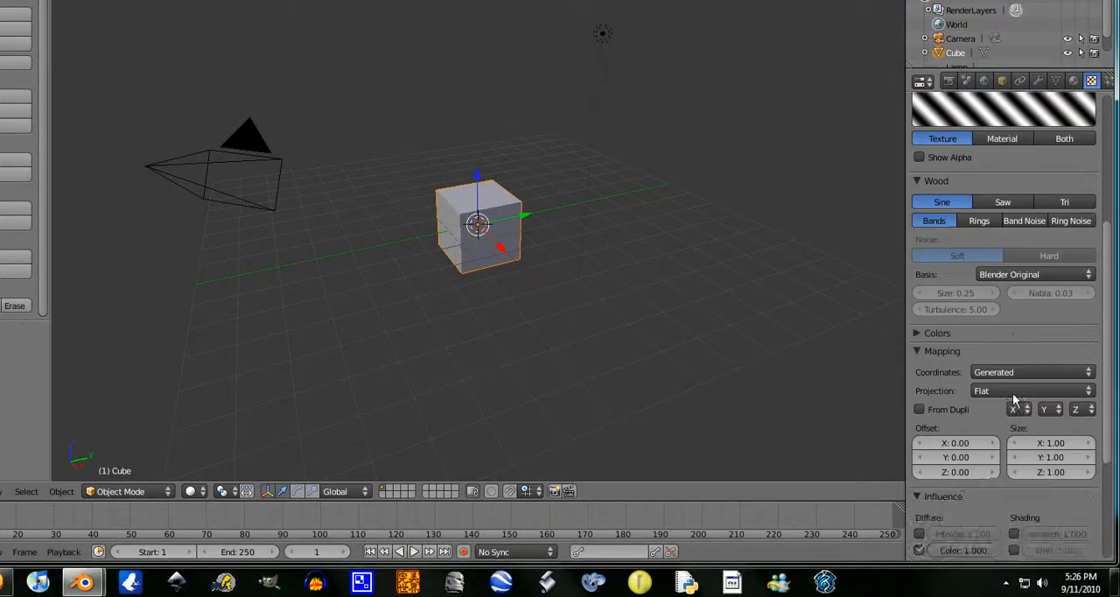
{"action": "scroll", "coordinate": [1012, 396], "scroll_direction": "down", "scroll_amount": 5}
{"action": "left_click", "coordinate": [978, 526]}
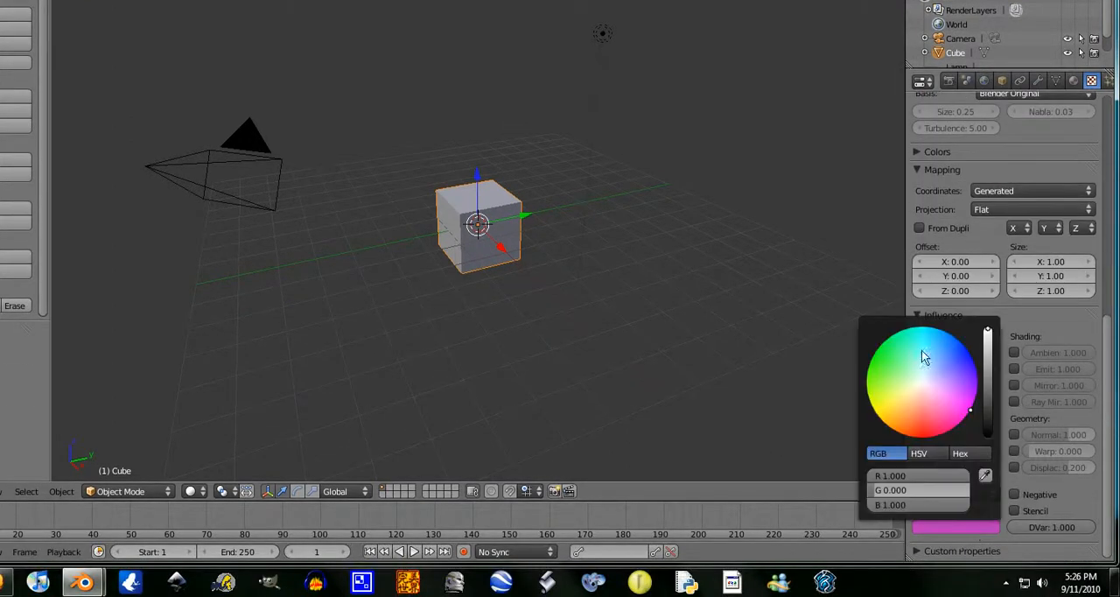
{"action": "mouse_move", "coordinate": [963, 413]}
{"action": "left_mouse_down"}
{"action": "mouse_move", "coordinate": [940, 425]}
{"action": "mouse_move", "coordinate": [874, 395]}
{"action": "mouse_move", "coordinate": [851, 403]}
{"action": "mouse_move", "coordinate": [850, 374]}
{"action": "mouse_move", "coordinate": [849, 409]}
{"action": "mouse_move", "coordinate": [940, 370]}
{"action": "mouse_move", "coordinate": [963, 344]}
{"action": "left_mouse_up"}
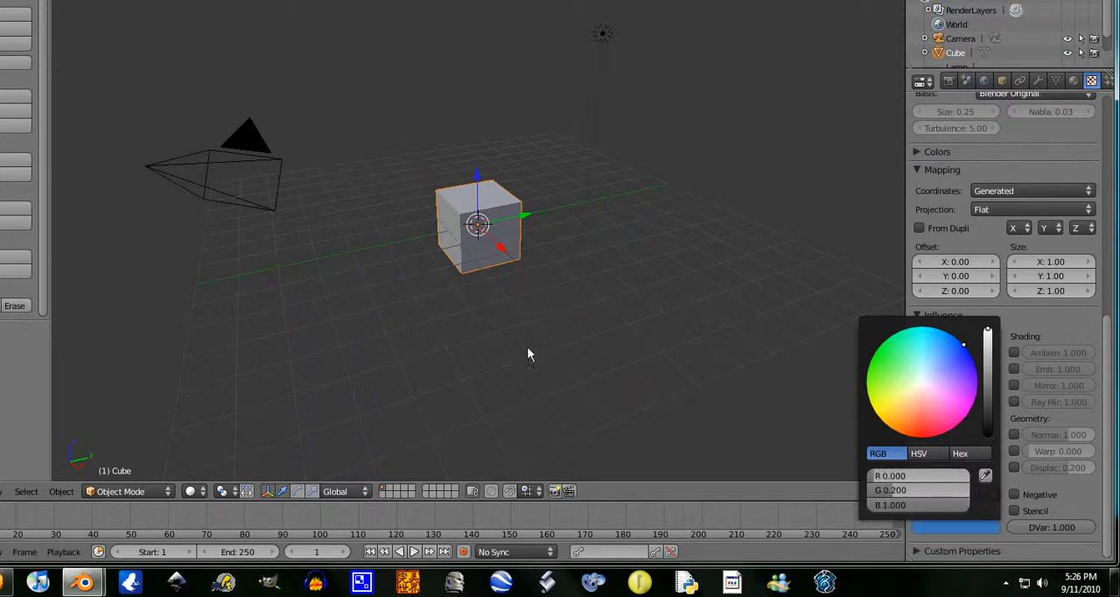
{"action": "scroll", "coordinate": [1059, 350], "scroll_direction": "up", "scroll_amount": 10}
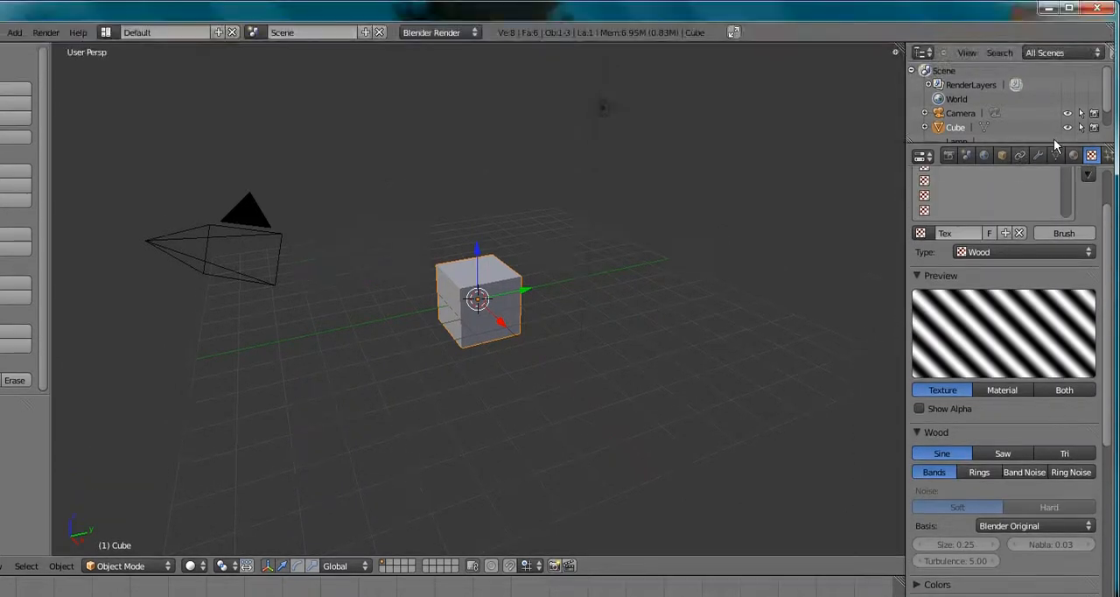
Change the cube material's diffuse color to orange
{"action": "left_click", "coordinate": [1074, 81]}
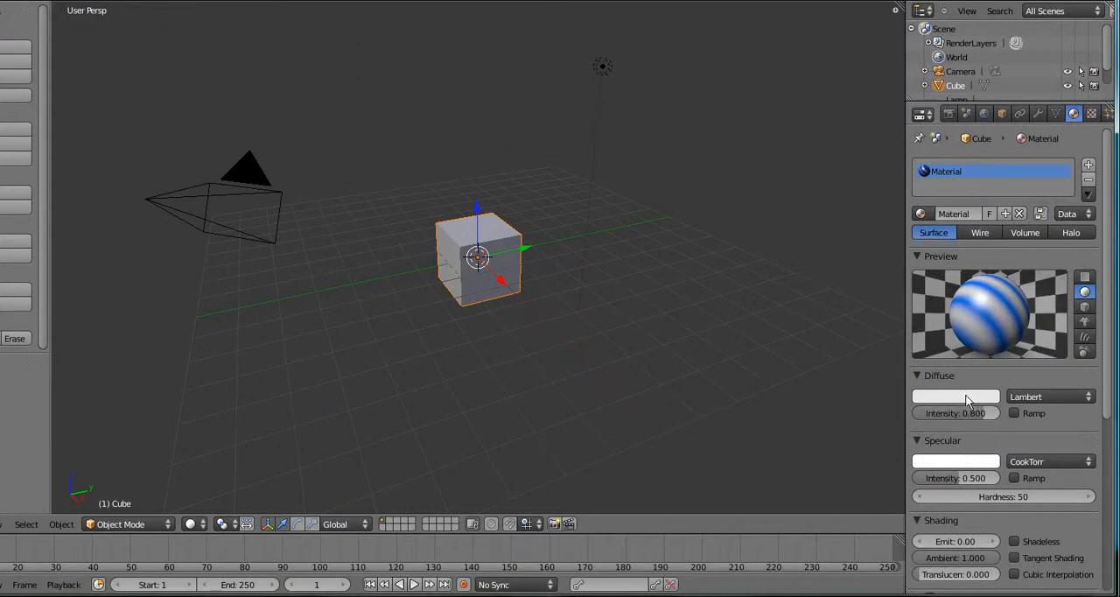
{"action": "left_click", "coordinate": [967, 400]}
{"action": "left_click_drag", "start_coordinate": [921, 255], "coordinate": [905, 340]}
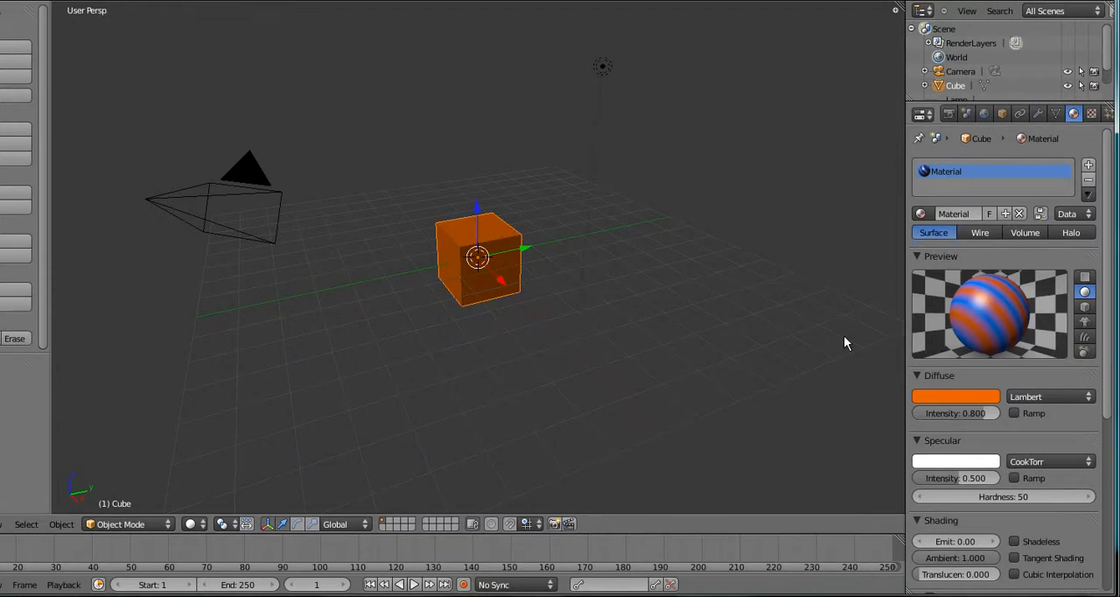
Switch to the camera view, render the textured cube as a still image, and close the render result
{"action": "scroll", "coordinate": [764, 311], "scroll_direction": "up", "scroll_amount": 4}
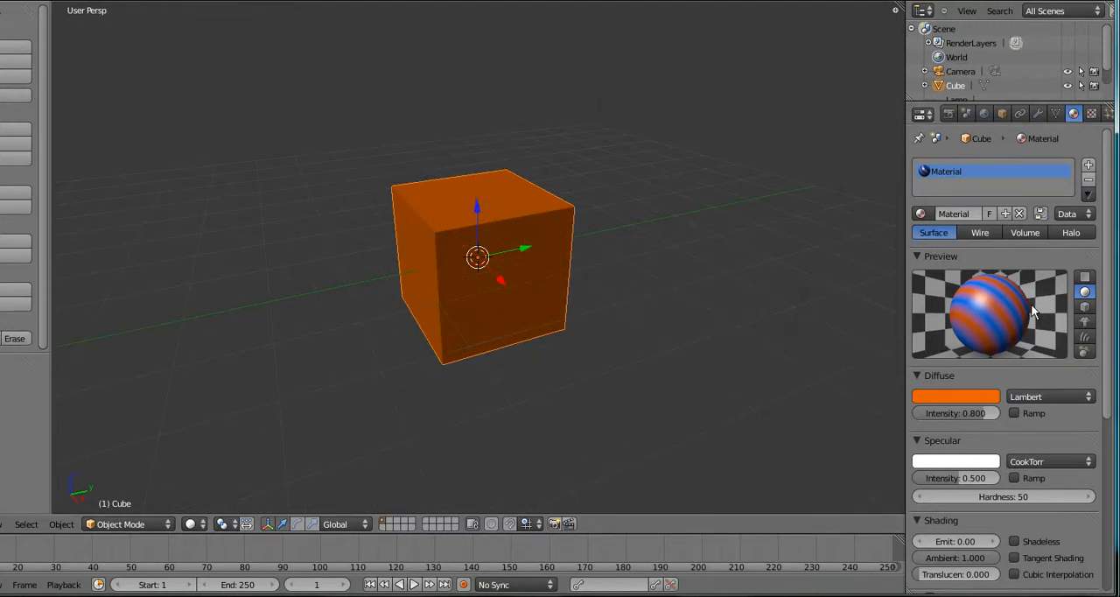
{"action": "key", "text": "KP_0"}
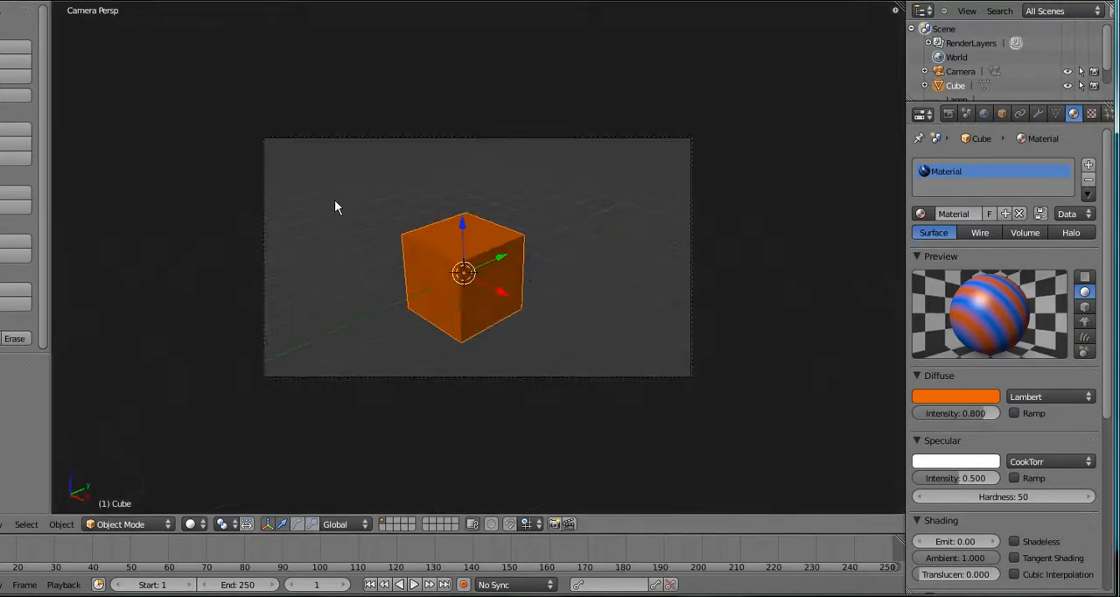
{"action": "left_click", "coordinate": [121, 32]}
{"action": "left_click", "coordinate": [125, 48]}
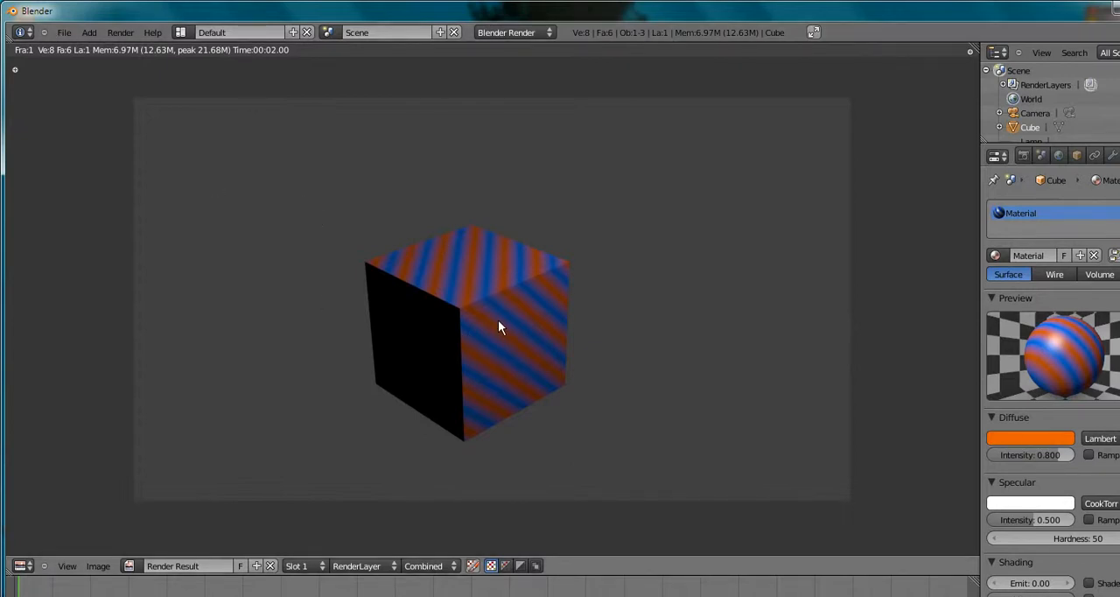
{"action": "key", "text": "Escape"}
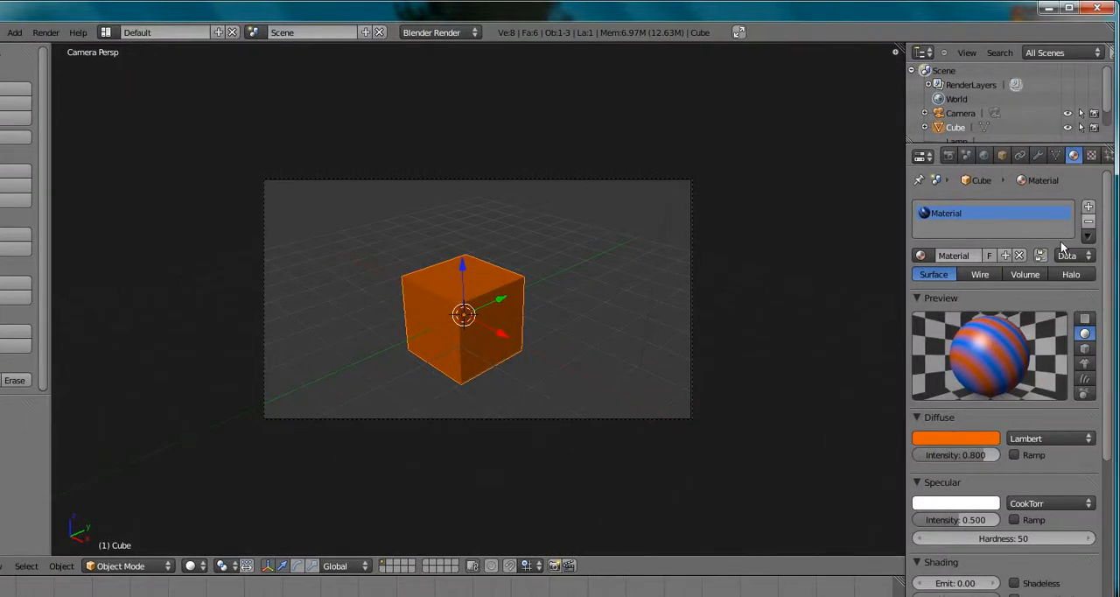
Unlink the cube's material, create a new material in its place, and add a new texture to it
{"action": "left_click", "coordinate": [1019, 255]}
{"action": "left_click", "coordinate": [1091, 155]}
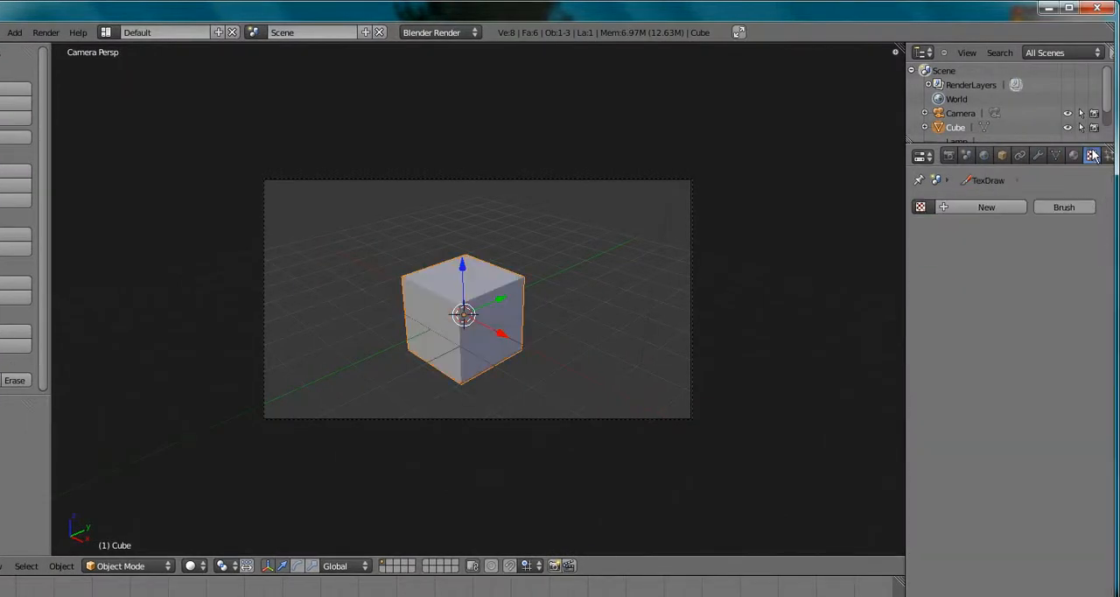
{"action": "left_click", "coordinate": [1073, 155]}
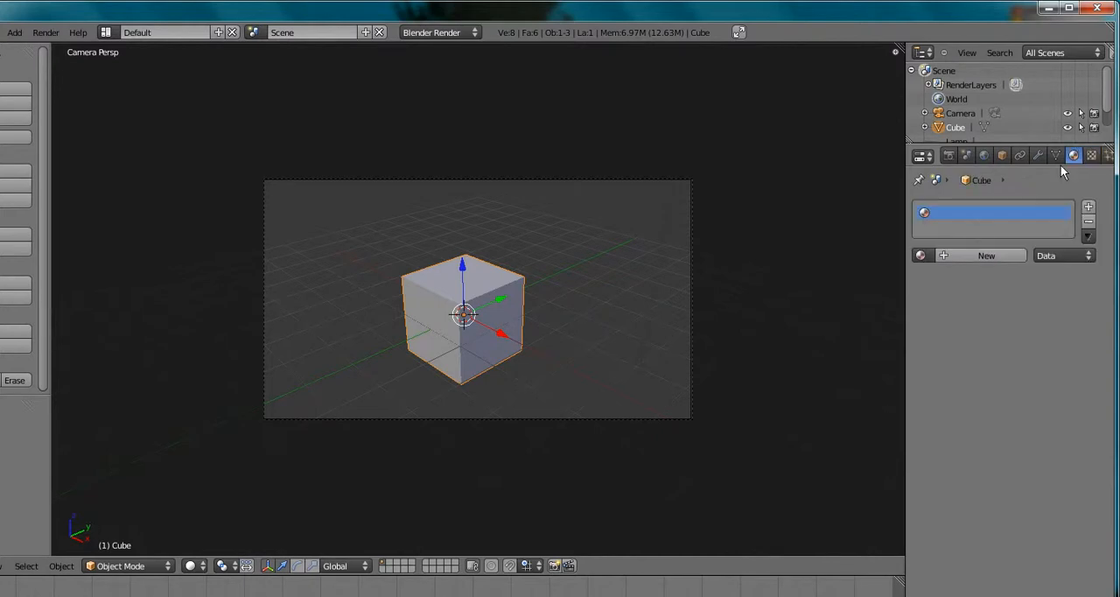
{"action": "left_click", "coordinate": [953, 254]}
{"action": "left_click", "coordinate": [1091, 155]}
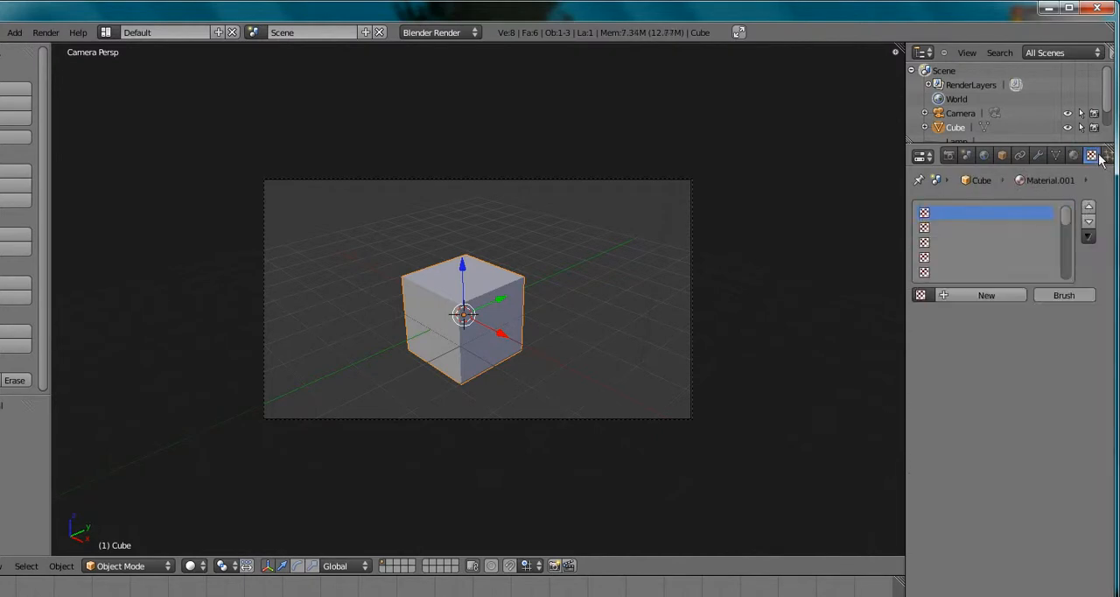
{"action": "left_click", "coordinate": [970, 295]}
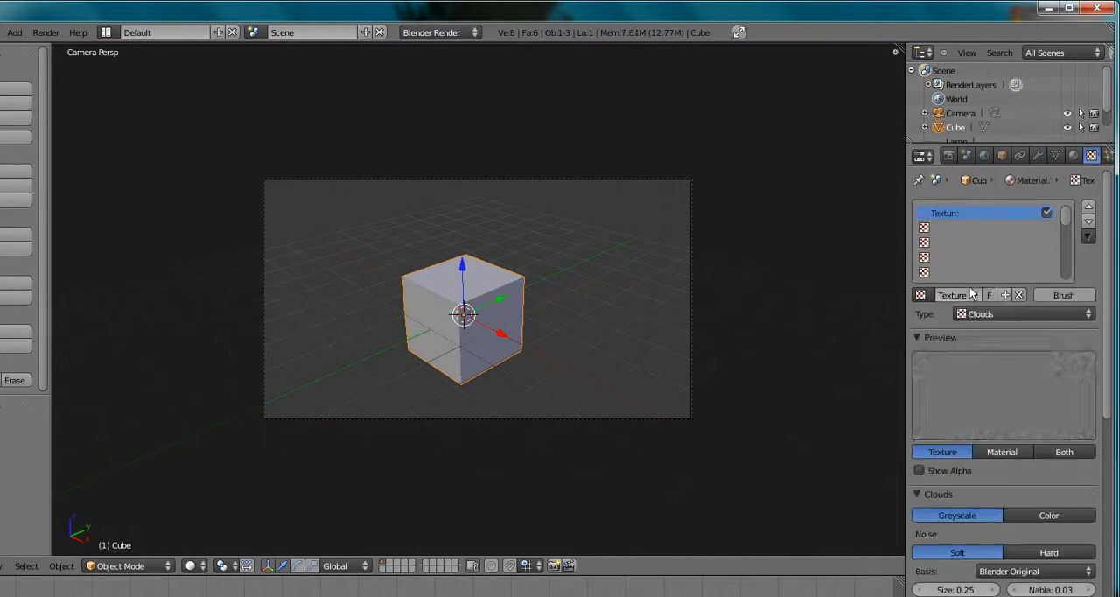
Review the available texture types and expand the Clouds texture's color settings
{"action": "left_click", "coordinate": [1084, 315]}
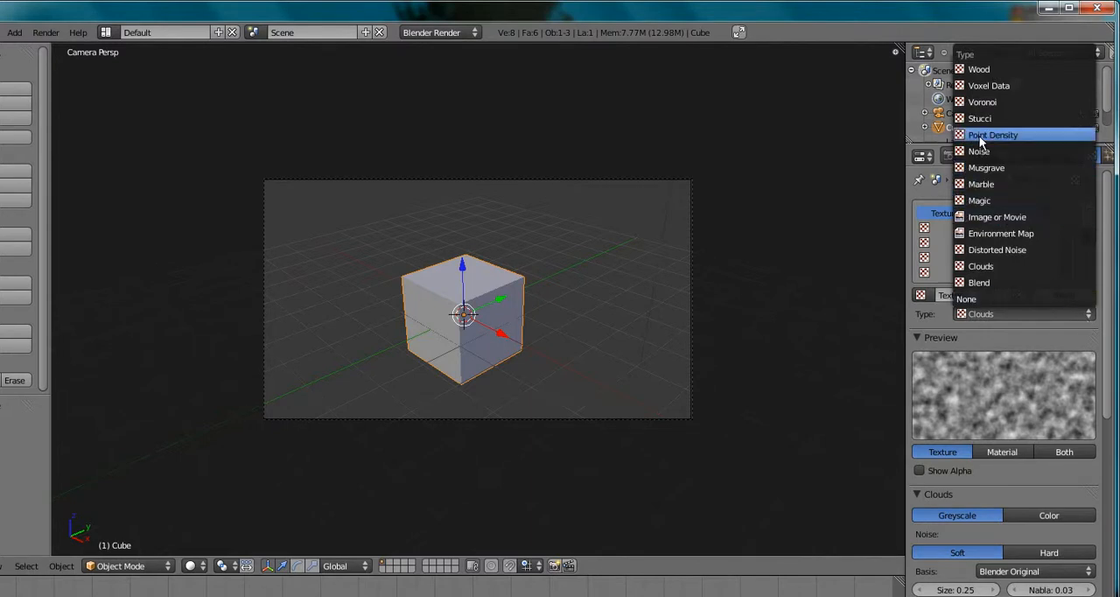
{"action": "scroll", "coordinate": [1011, 353], "scroll_direction": "down", "scroll_amount": 10}
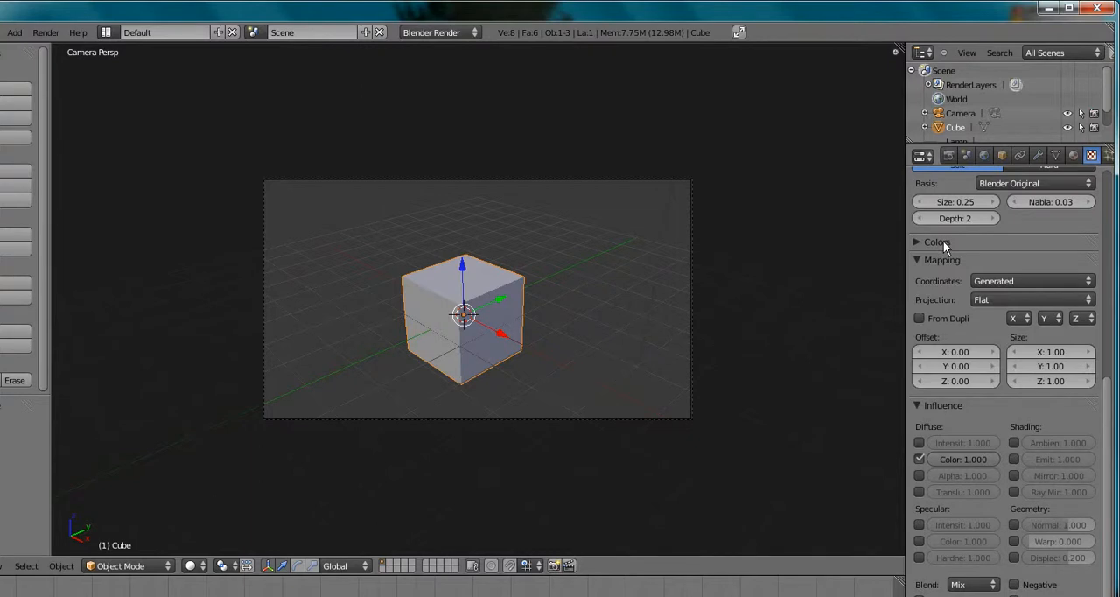
{"action": "left_click", "coordinate": [920, 241]}
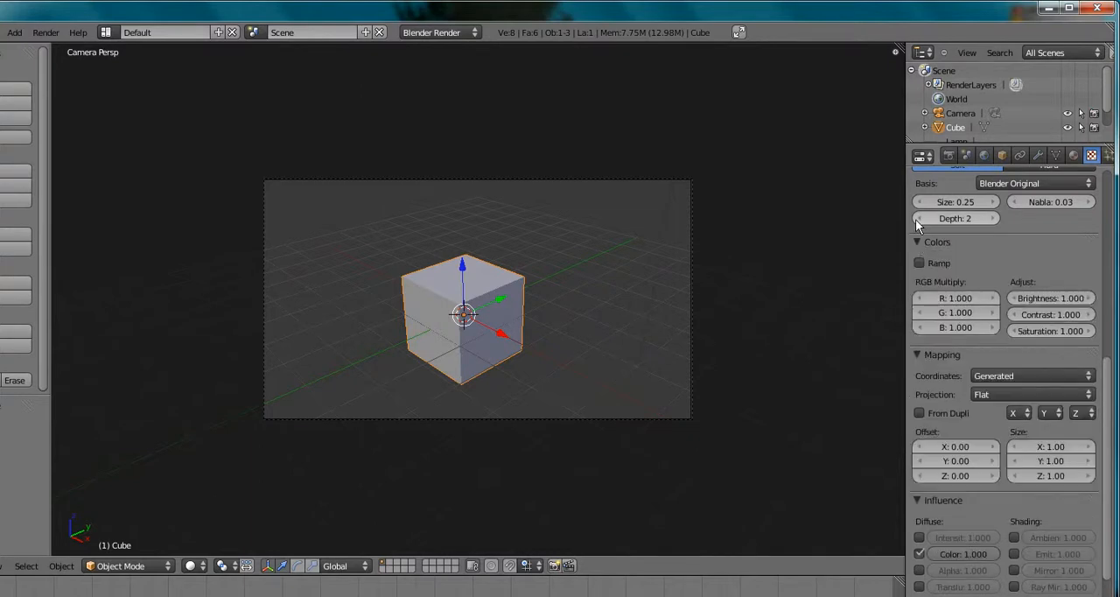
{"action": "scroll", "coordinate": [1066, 313], "scroll_direction": "up", "scroll_amount": 8}
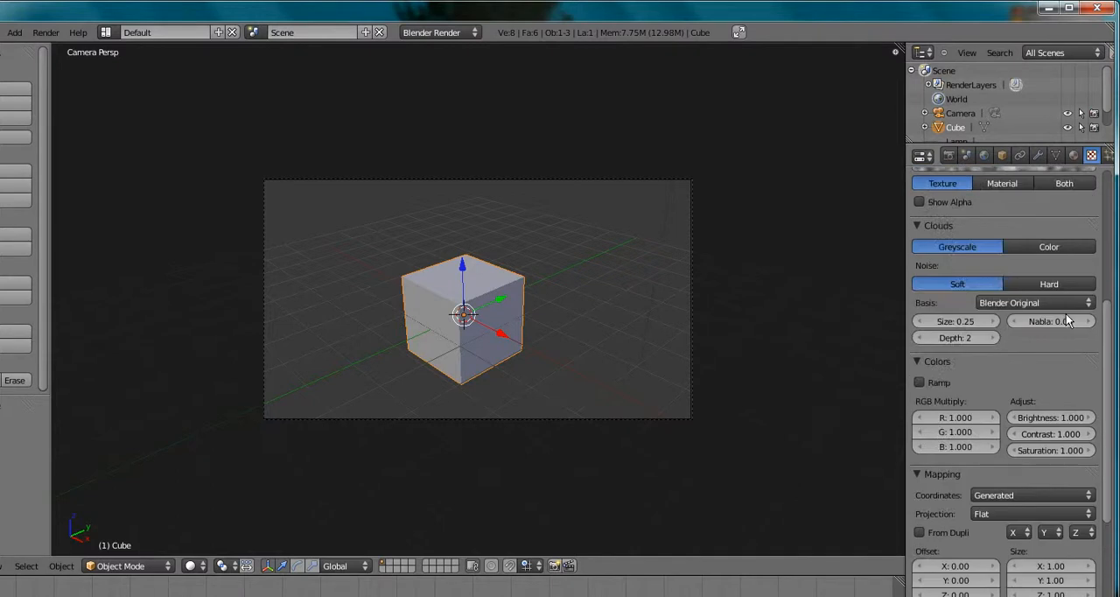
{"action": "scroll", "coordinate": [1031, 340], "scroll_direction": "up", "scroll_amount": 3}
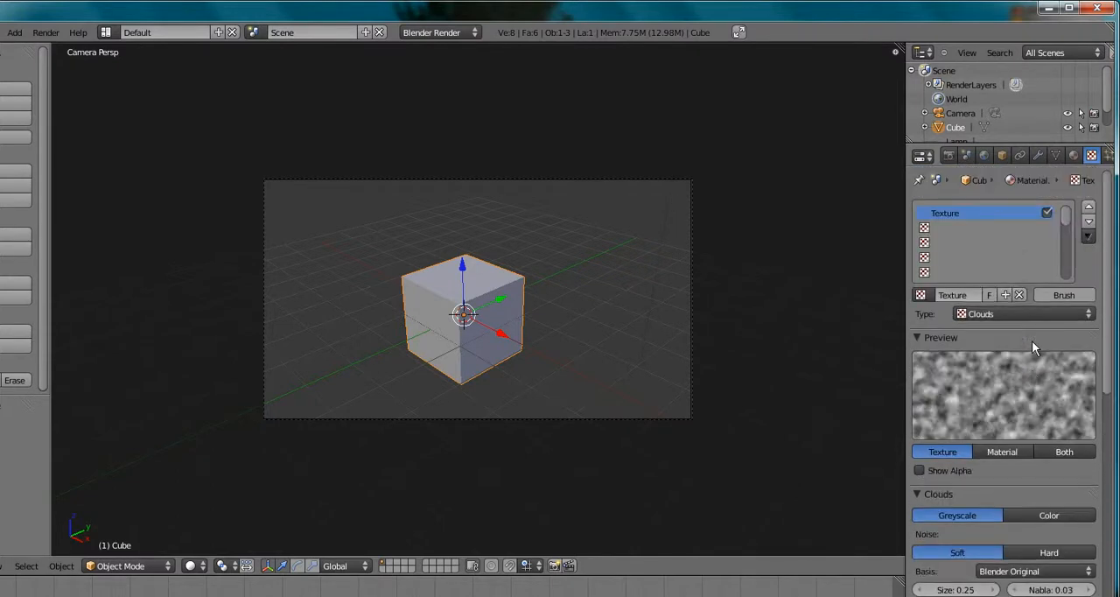
{"action": "left_click", "coordinate": [1088, 317]}
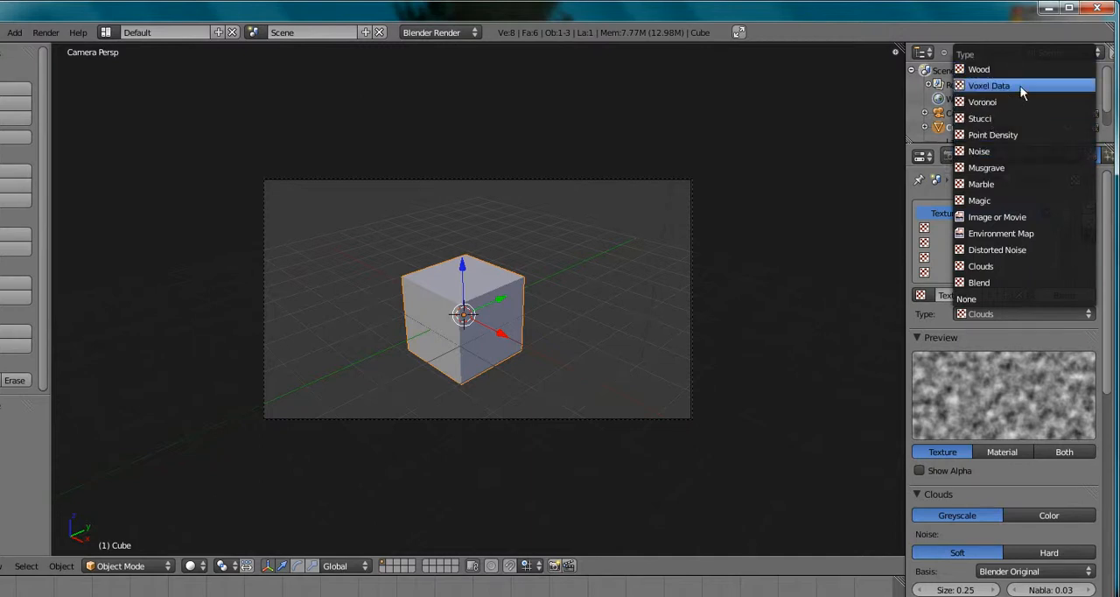
{"action": "left_click", "coordinate": [1076, 314]}
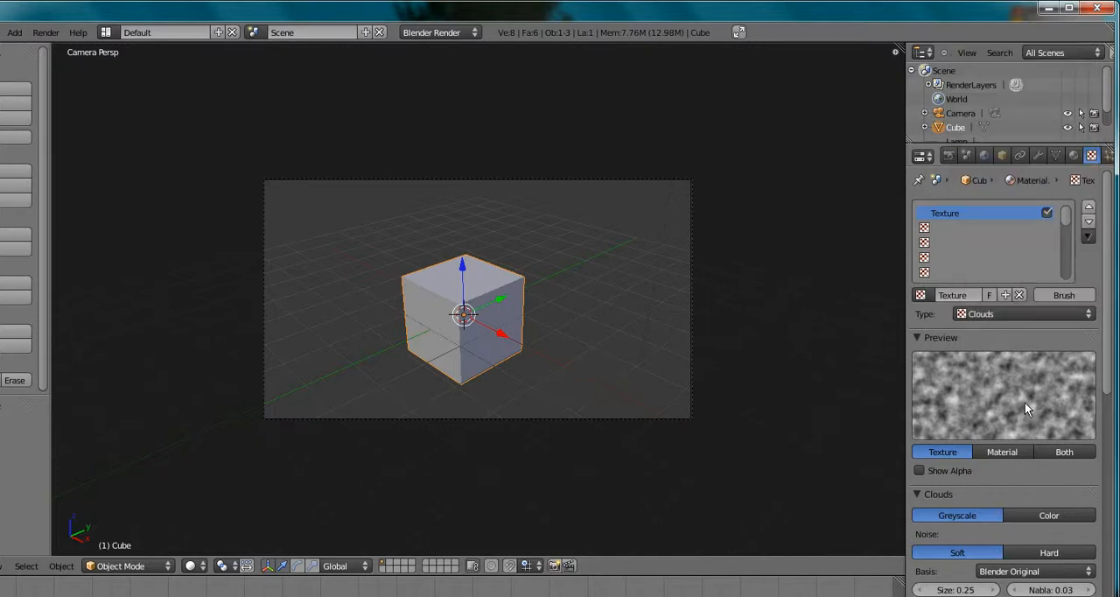
Set the new texture's type to Wood and its waveform to Tri
{"action": "scroll", "coordinate": [1022, 340], "scroll_direction": "down", "scroll_amount": 3}
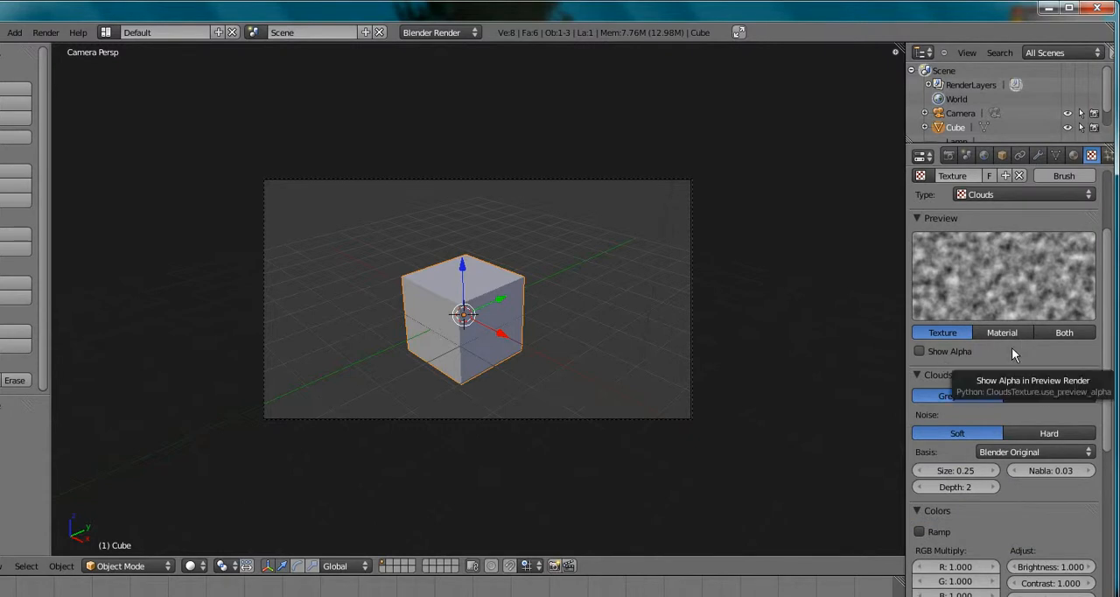
{"action": "left_click", "coordinate": [1087, 195]}
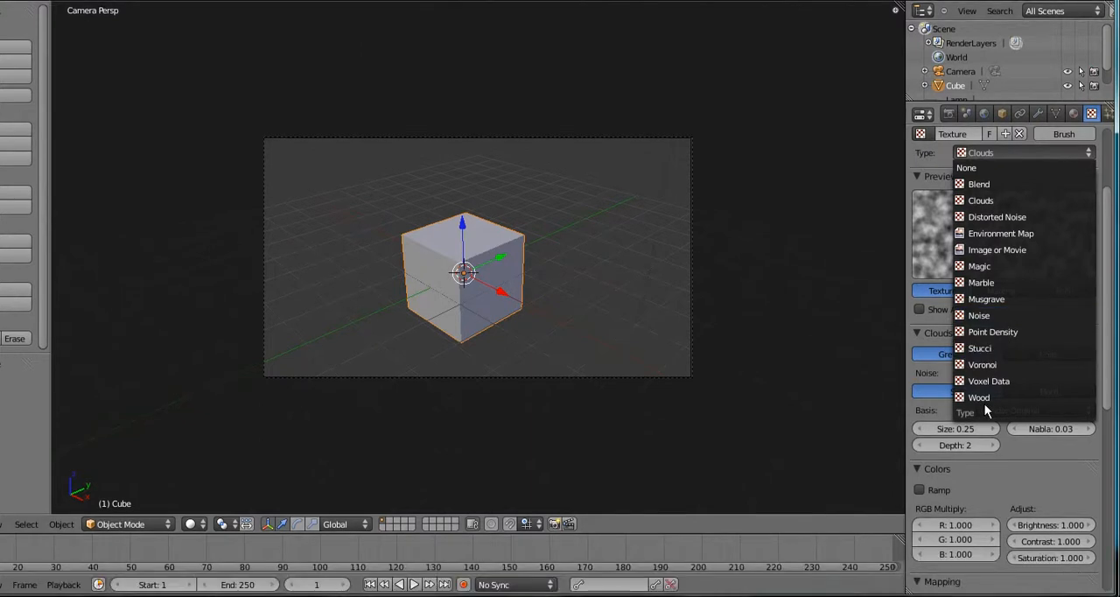
{"action": "left_click", "coordinate": [984, 442]}
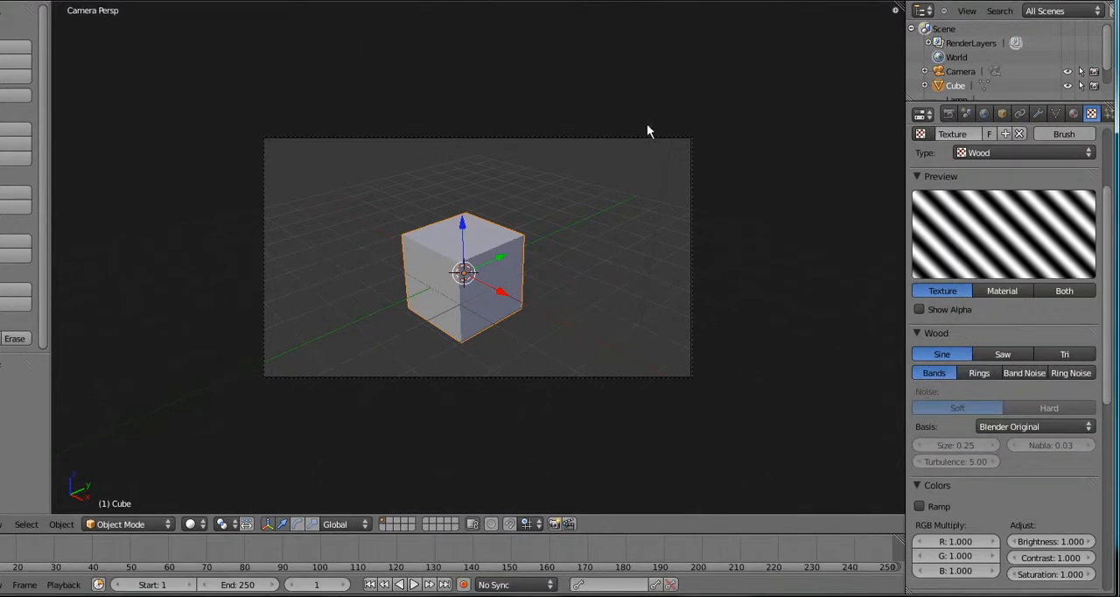
{"action": "left_click", "coordinate": [1003, 352]}
{"action": "left_click", "coordinate": [1062, 354]}
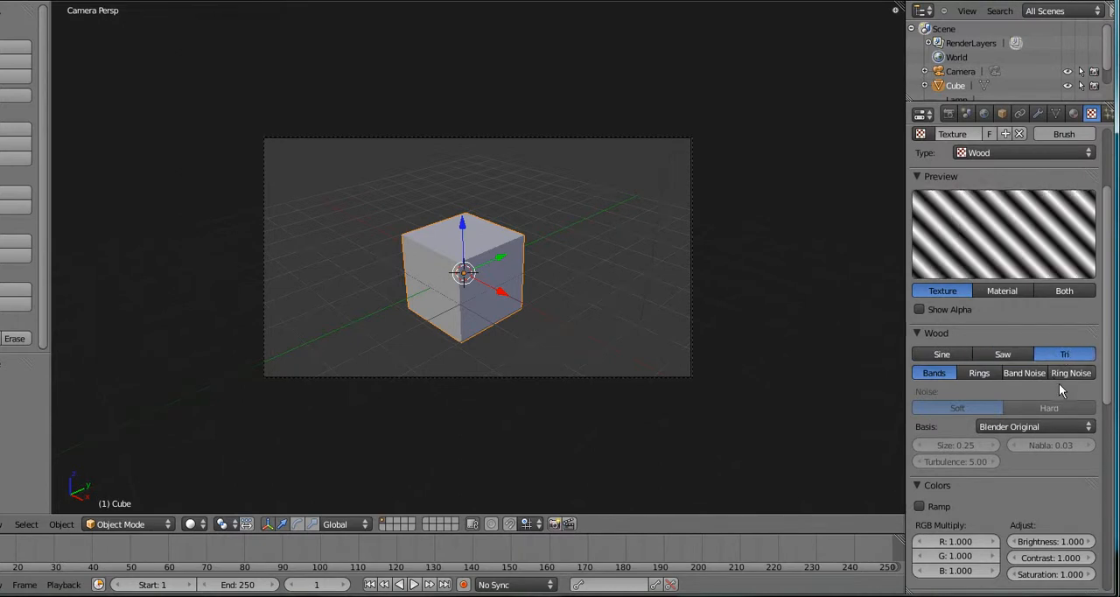
Try the Wood pattern variants, then set the pattern to Ring Noise with Hard noise
{"action": "left_click", "coordinate": [1037, 373]}
{"action": "left_click", "coordinate": [1065, 373]}
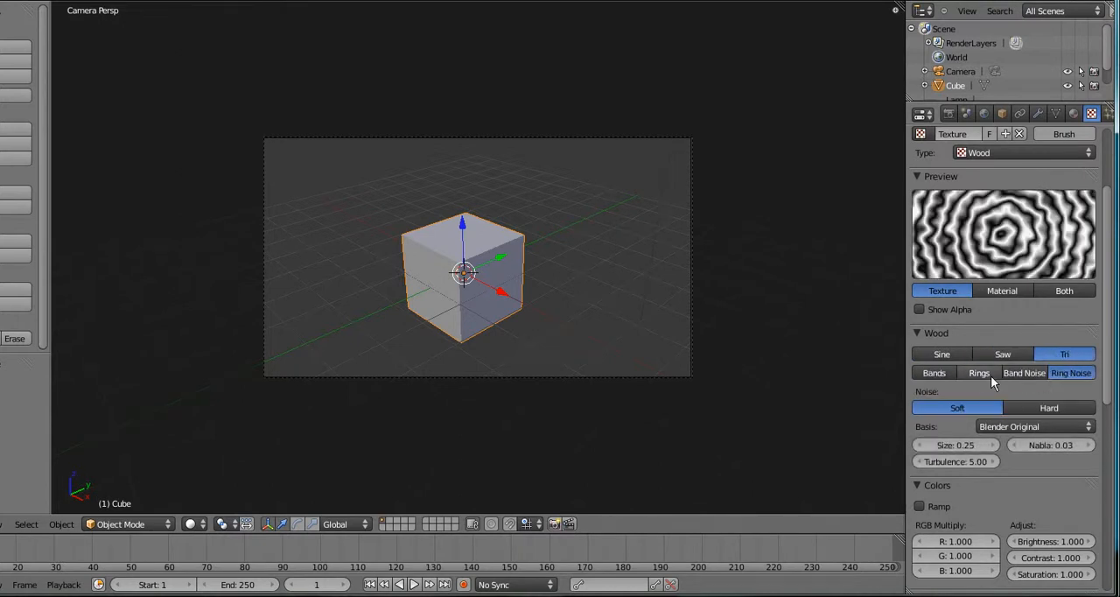
{"action": "left_click", "coordinate": [980, 374]}
{"action": "left_click", "coordinate": [1065, 374]}
{"action": "left_click", "coordinate": [1042, 410]}
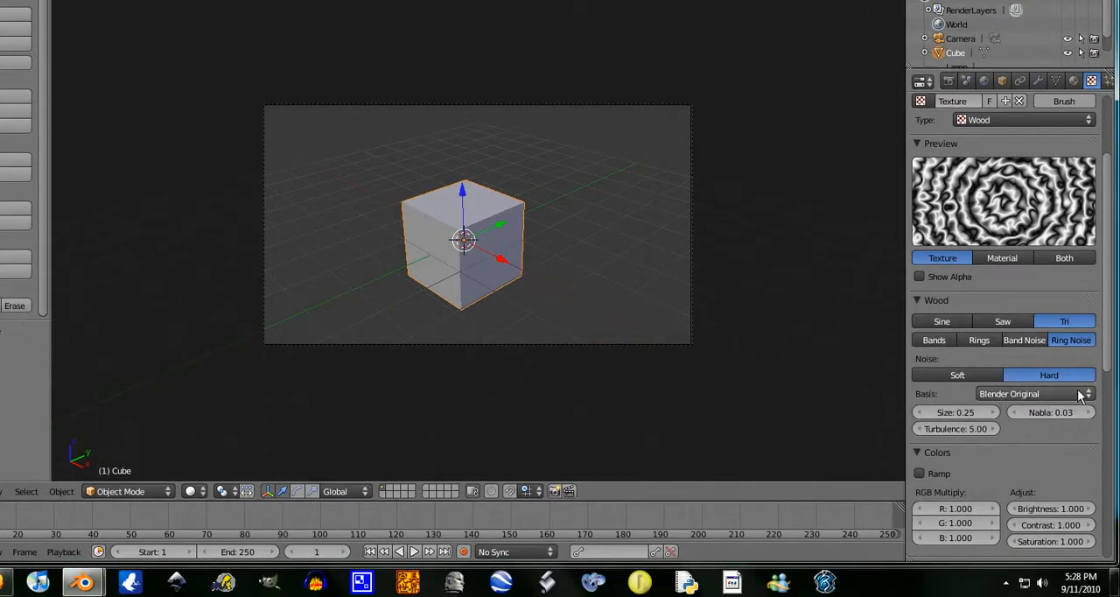
{"action": "left_click", "coordinate": [1082, 429]}
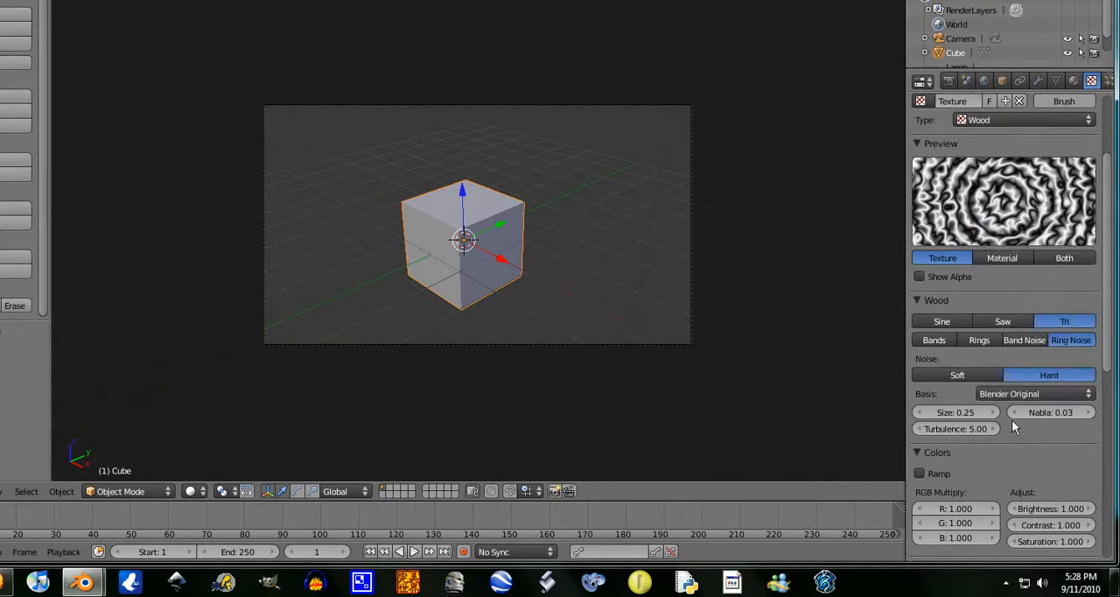
Enable the color ramp for the Wood texture and make its white end stop fully transparent
{"action": "scroll", "coordinate": [1012, 419], "scroll_direction": "up", "scroll_amount": 2}
{"action": "scroll", "coordinate": [993, 385], "scroll_direction": "down", "scroll_amount": 1}
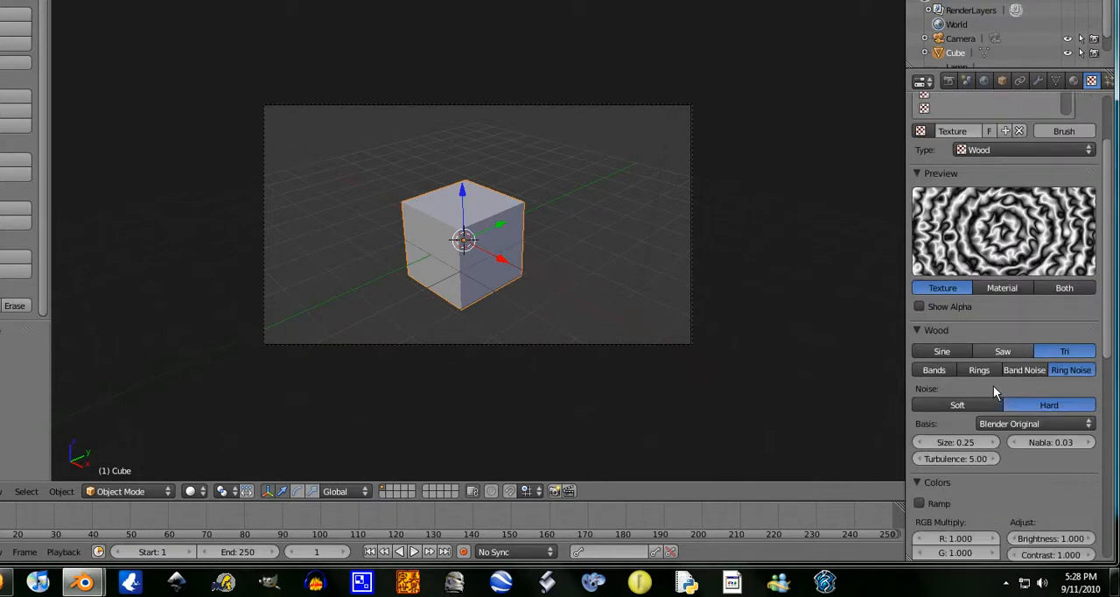
{"action": "scroll", "coordinate": [993, 385], "scroll_direction": "down", "scroll_amount": 3}
{"action": "scroll", "coordinate": [1014, 128], "scroll_direction": "up", "scroll_amount": 2}
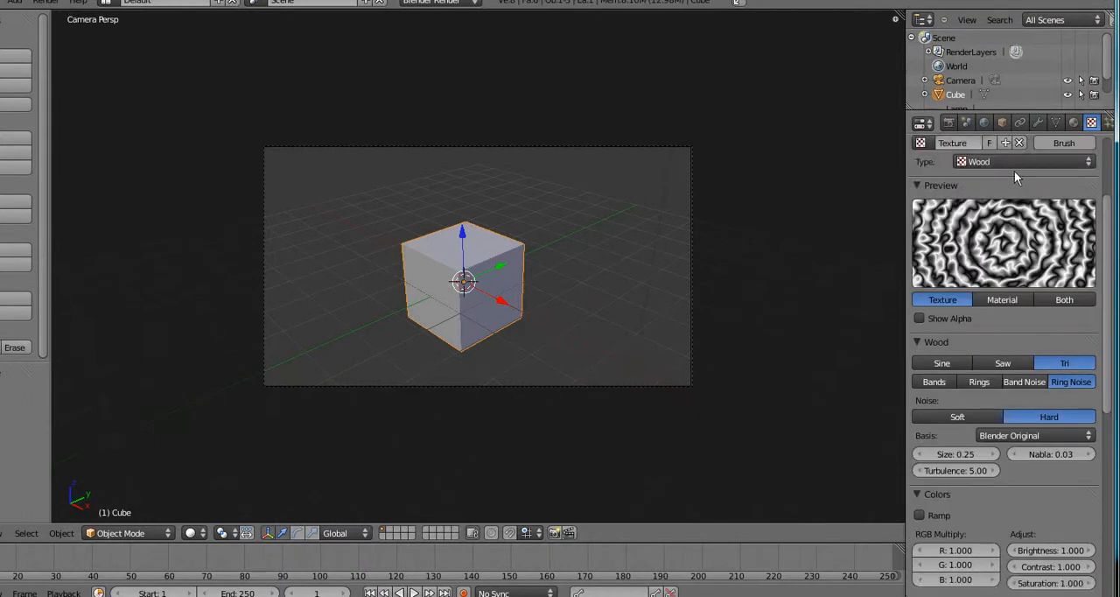
{"action": "scroll", "coordinate": [1011, 344], "scroll_direction": "down", "scroll_amount": 5}
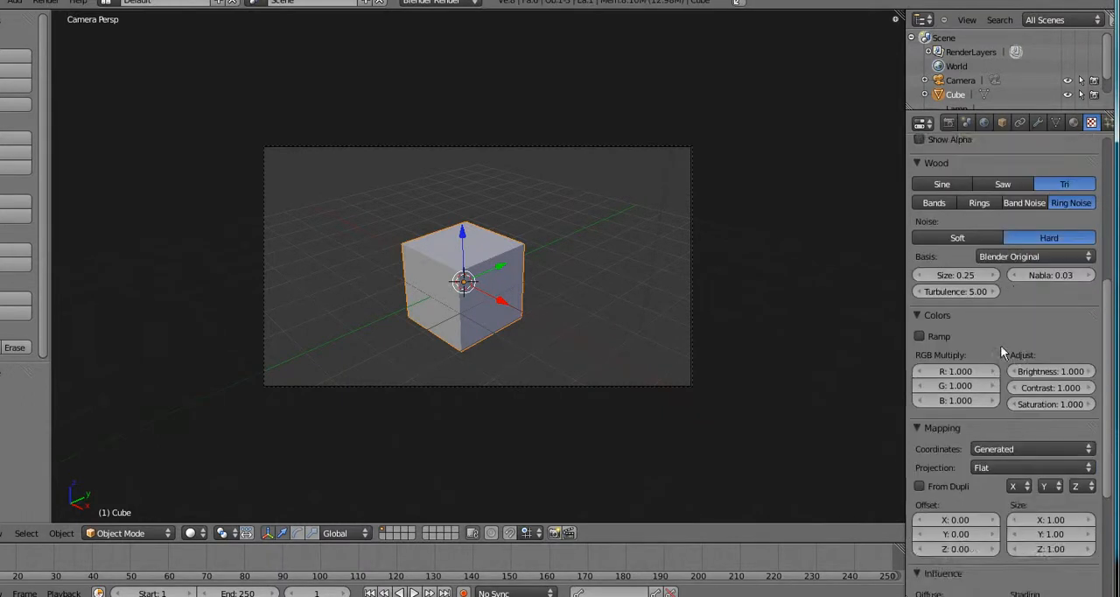
{"action": "left_click", "coordinate": [921, 336]}
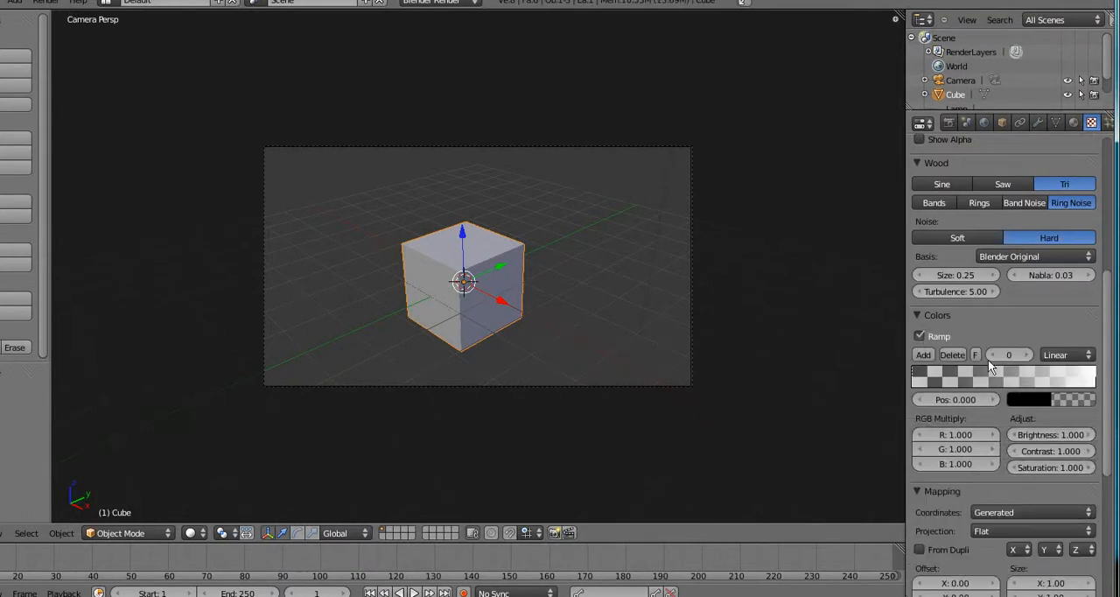
{"action": "left_click", "coordinate": [1094, 381]}
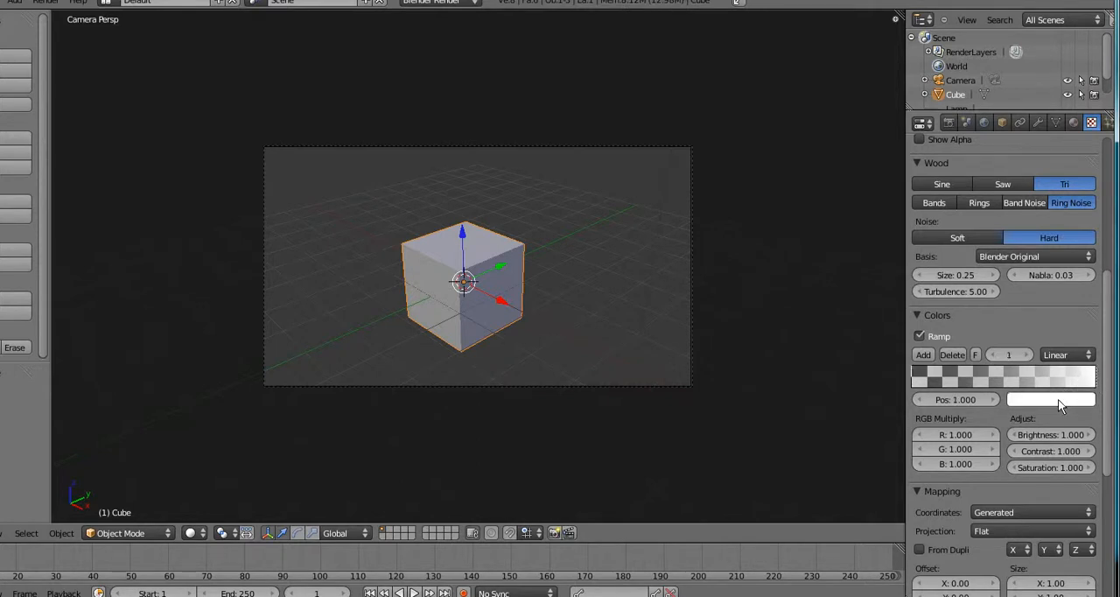
{"action": "left_click", "coordinate": [1058, 399]}
{"action": "left_click_drag", "start_coordinate": [1013, 378], "coordinate": [981, 377]}
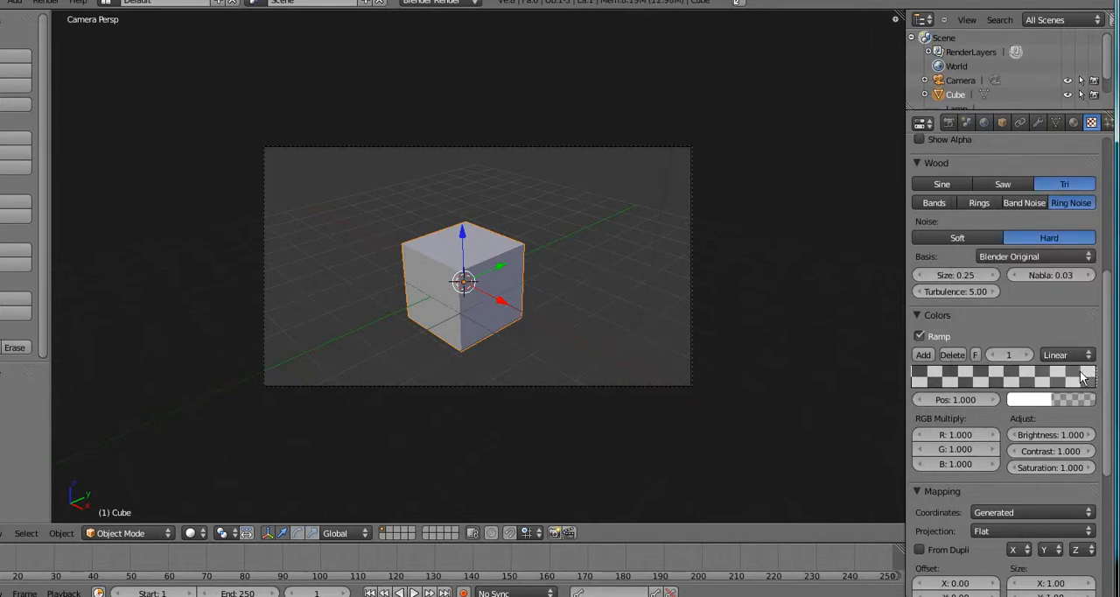
Add a color stop at position 0.850 on the ramp and color it magenta
{"action": "left_click", "coordinate": [1071, 378], "text": "ctrl"}
{"action": "left_click", "coordinate": [1042, 401]}
{"action": "left_click", "coordinate": [1034, 401]}
{"action": "left_click_drag", "start_coordinate": [1020, 240], "coordinate": [59, 283]}
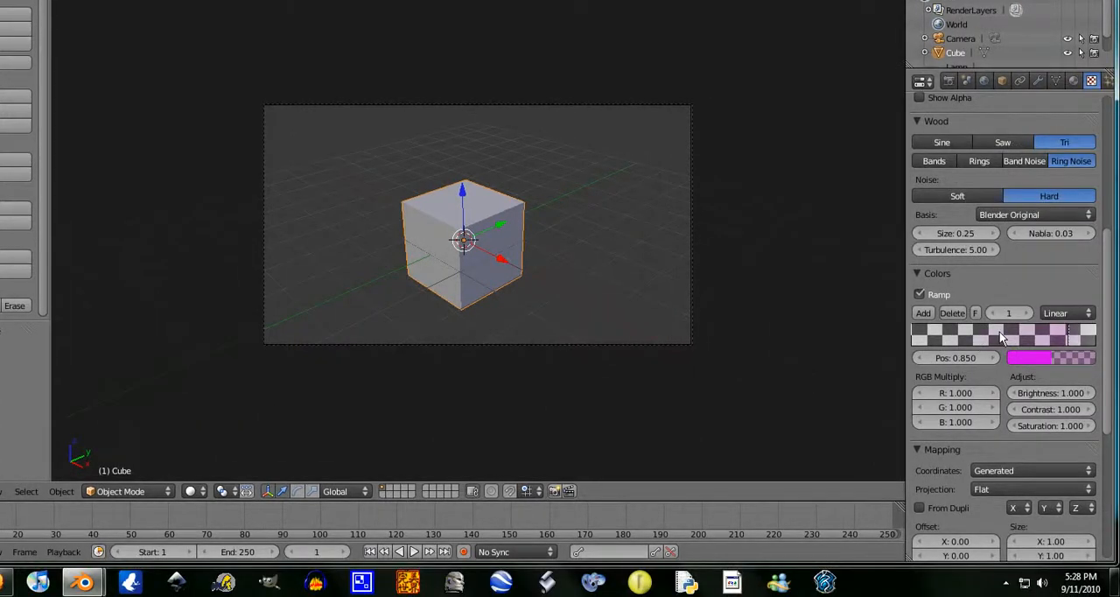
Add a color stop at position 0.514 on the ramp and color it orange-red
{"action": "left_click", "coordinate": [1005, 334]}
{"action": "left_click", "coordinate": [1037, 355]}
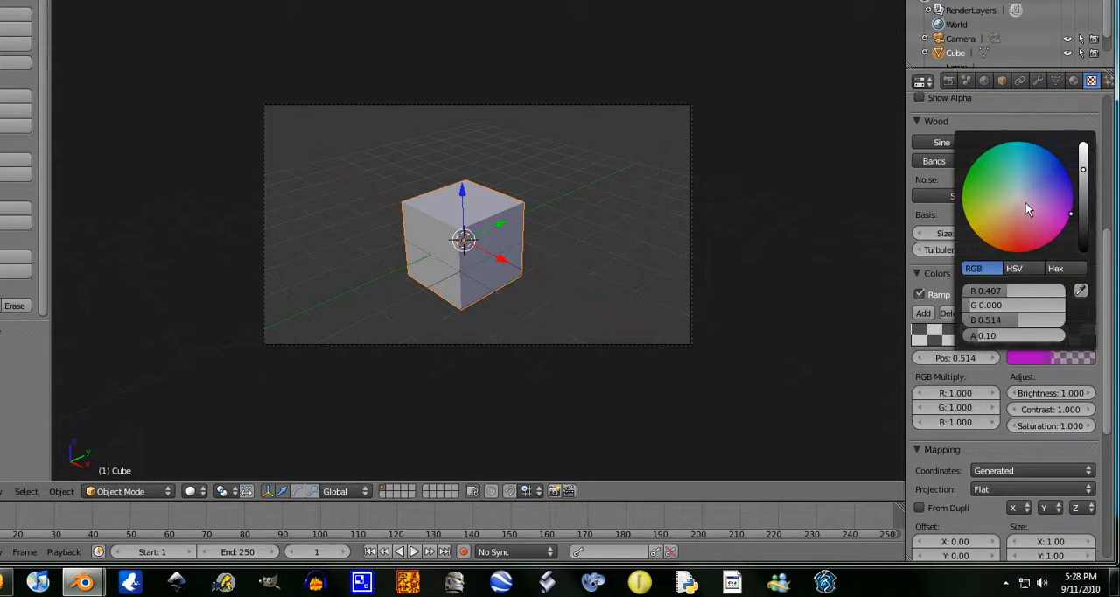
{"action": "mouse_move", "coordinate": [1025, 203]}
{"action": "left_mouse_down"}
{"action": "mouse_move", "coordinate": [987, 334]}
{"action": "mouse_move", "coordinate": [1010, 336]}
{"action": "left_mouse_up"}
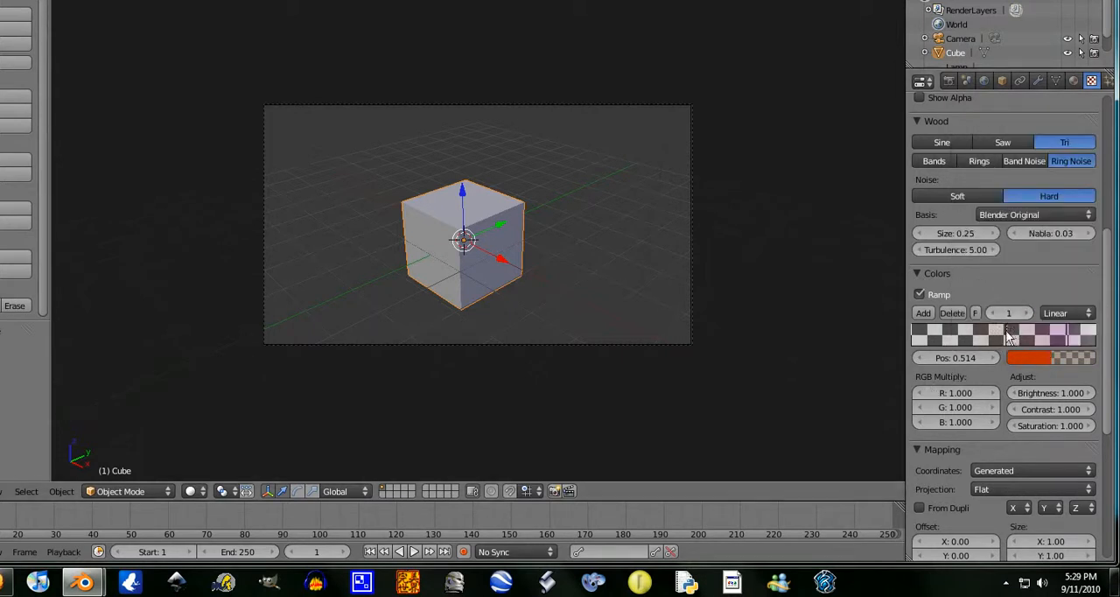
Make the orange-red and magenta ramp stops fully opaque
{"action": "left_click", "coordinate": [1036, 358]}
{"action": "left_click_drag", "start_coordinate": [1019, 334], "coordinate": [1069, 336]}
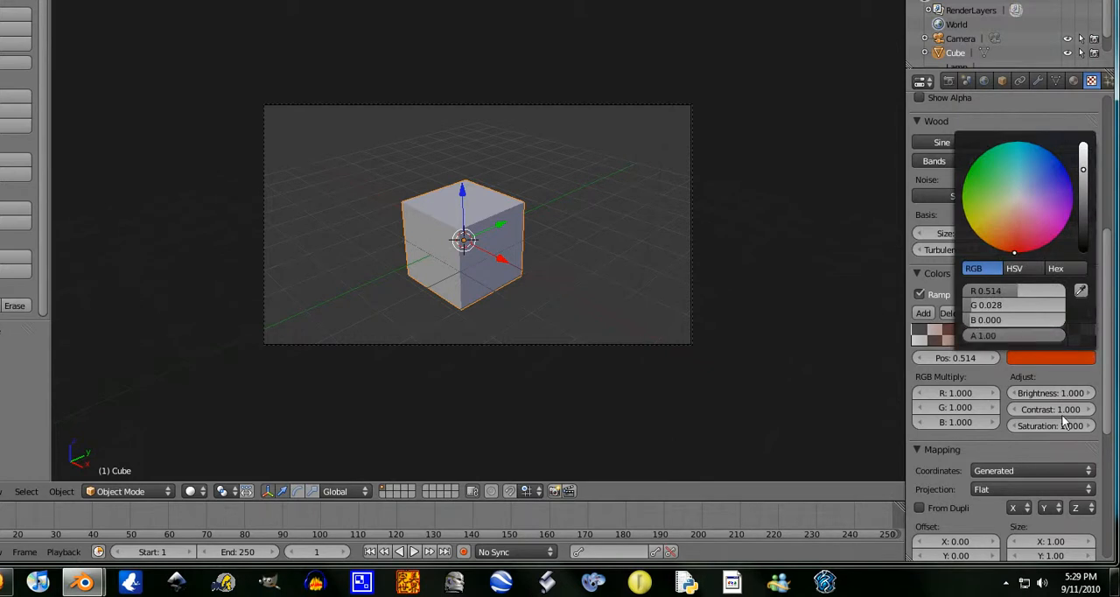
{"action": "left_click", "coordinate": [1060, 332]}
{"action": "left_click", "coordinate": [1054, 358]}
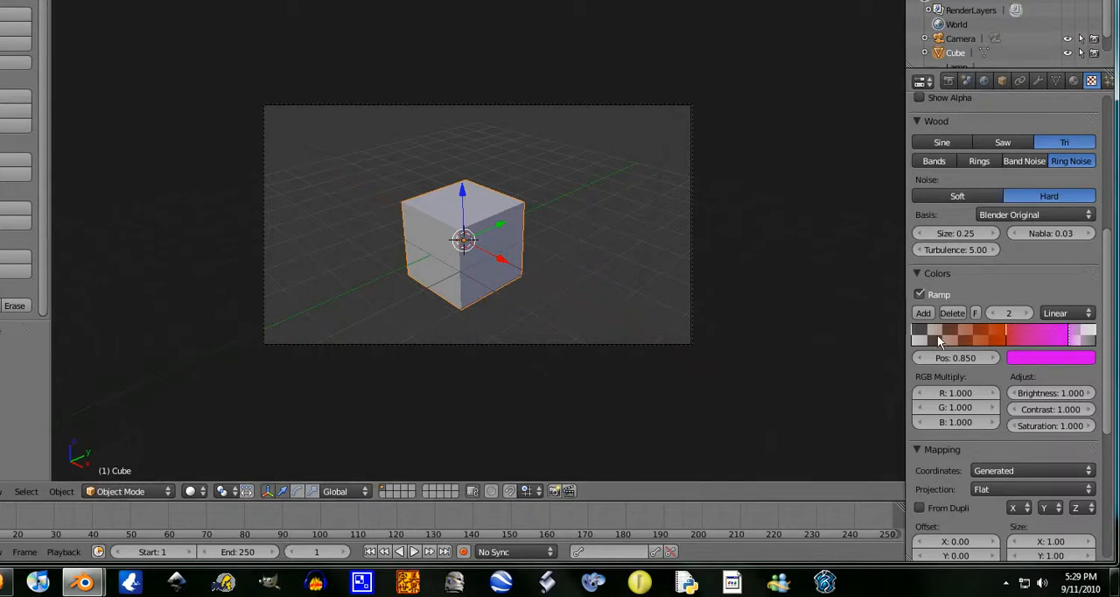
Add a turquoise color stop at position 0.178 on the ramp with alpha 1.00, and check the texture preview
{"action": "left_click", "coordinate": [944, 334]}
{"action": "left_click", "coordinate": [1041, 358]}
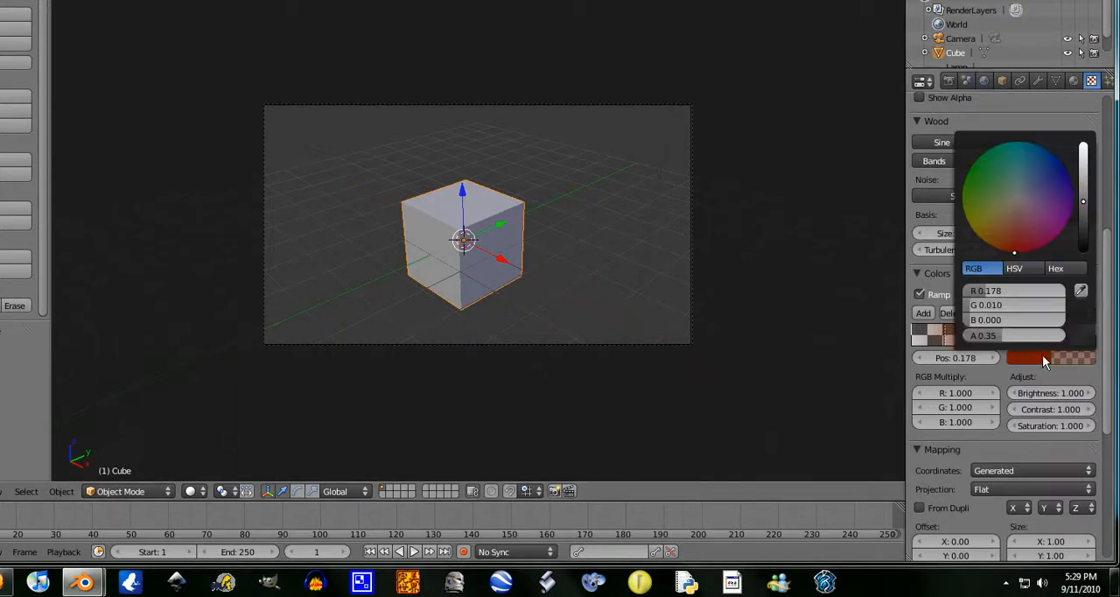
{"action": "left_click_drag", "start_coordinate": [1039, 341], "coordinate": [1079, 337]}
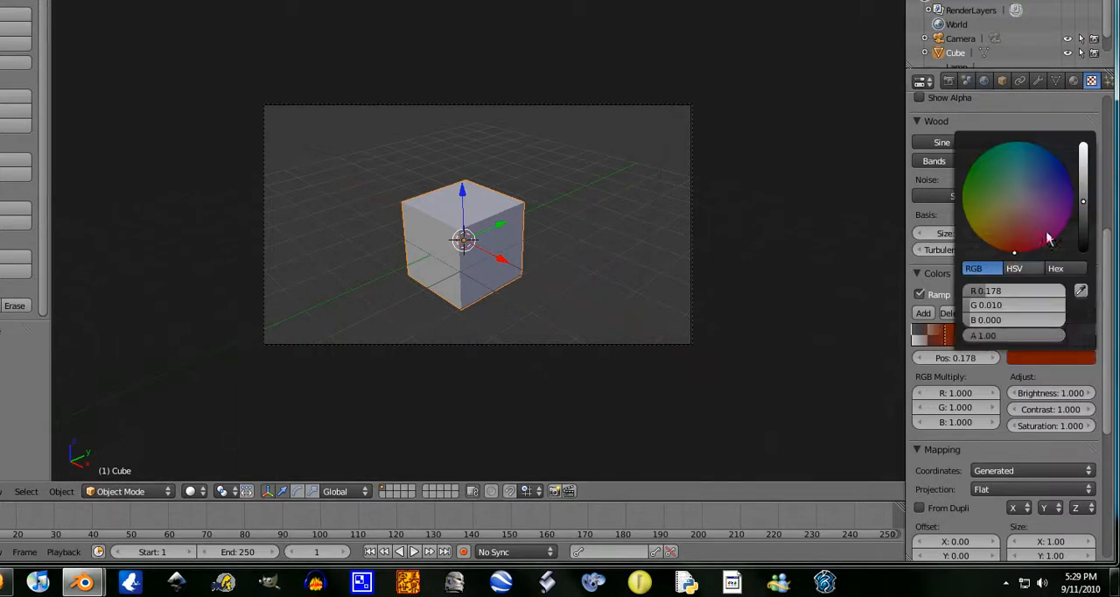
{"action": "left_click_drag", "start_coordinate": [1083, 206], "coordinate": [1083, 168]}
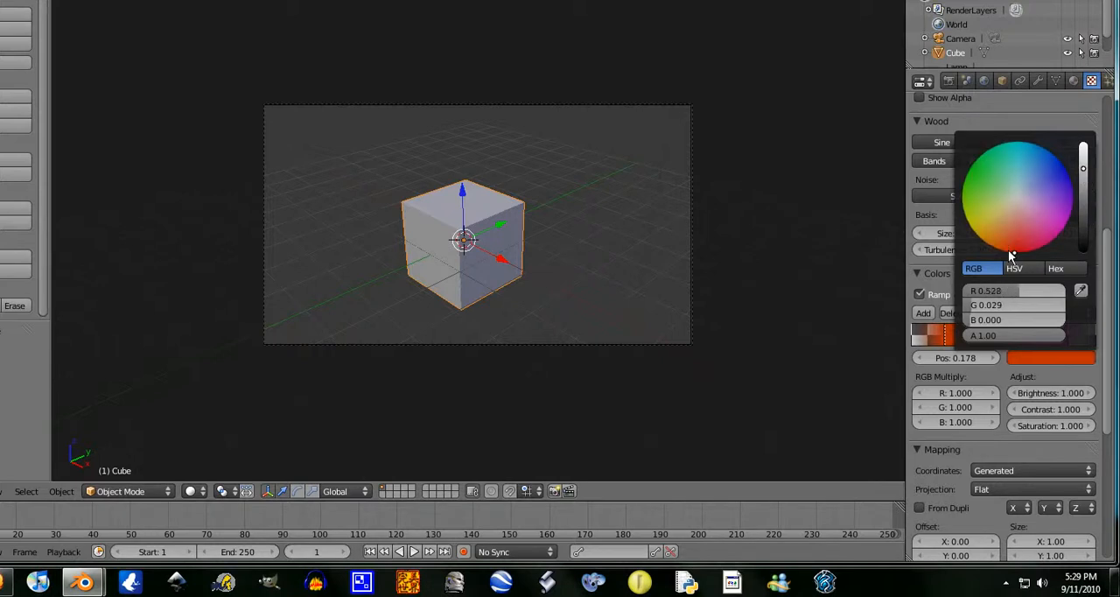
{"action": "left_click_drag", "start_coordinate": [1007, 250], "coordinate": [1026, 103]}
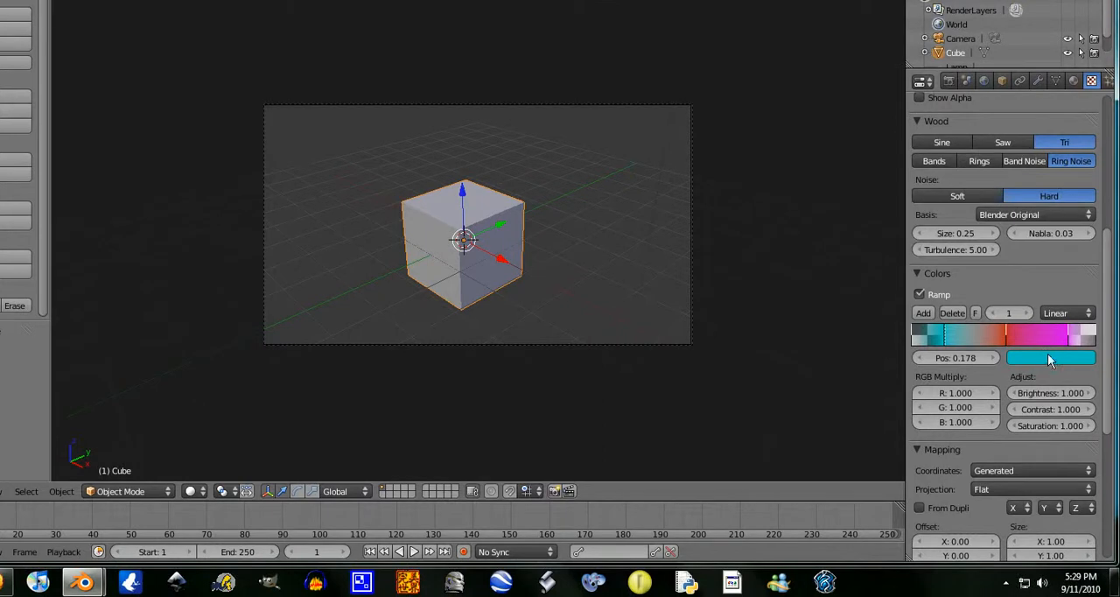
{"action": "left_click", "coordinate": [1041, 429]}
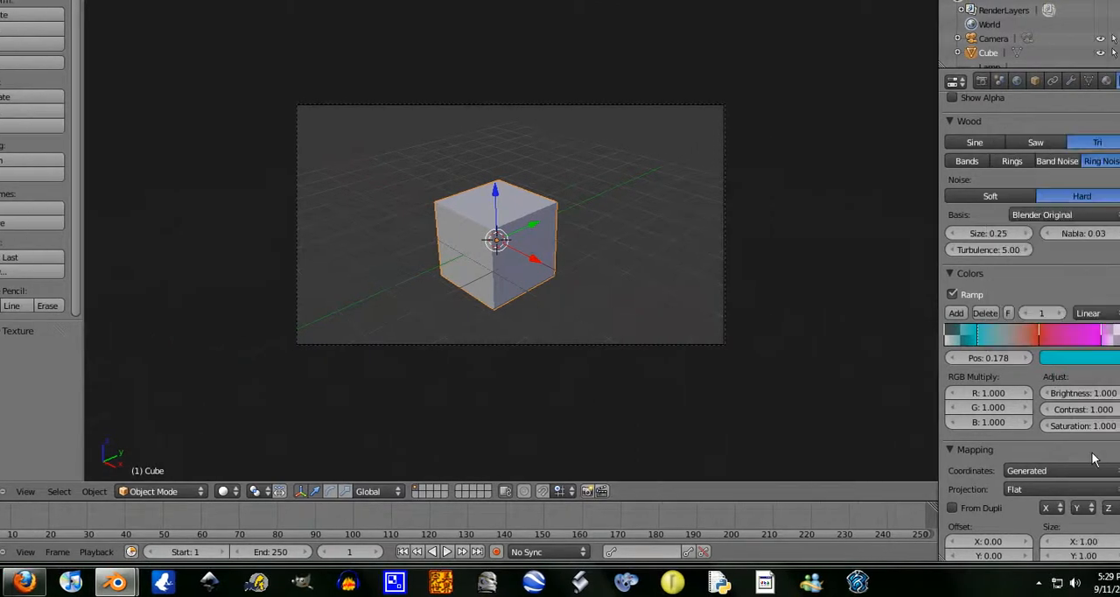
{"action": "scroll", "coordinate": [990, 208], "scroll_direction": "up", "scroll_amount": 8}
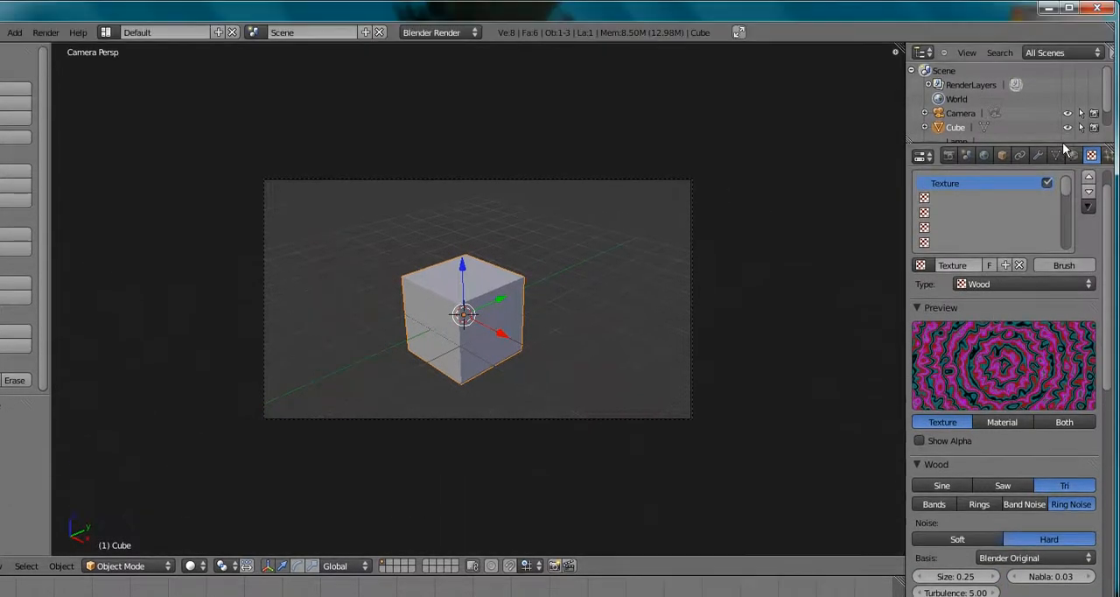
Change the cube material's diffuse color to black
{"action": "left_click", "coordinate": [1073, 80]}
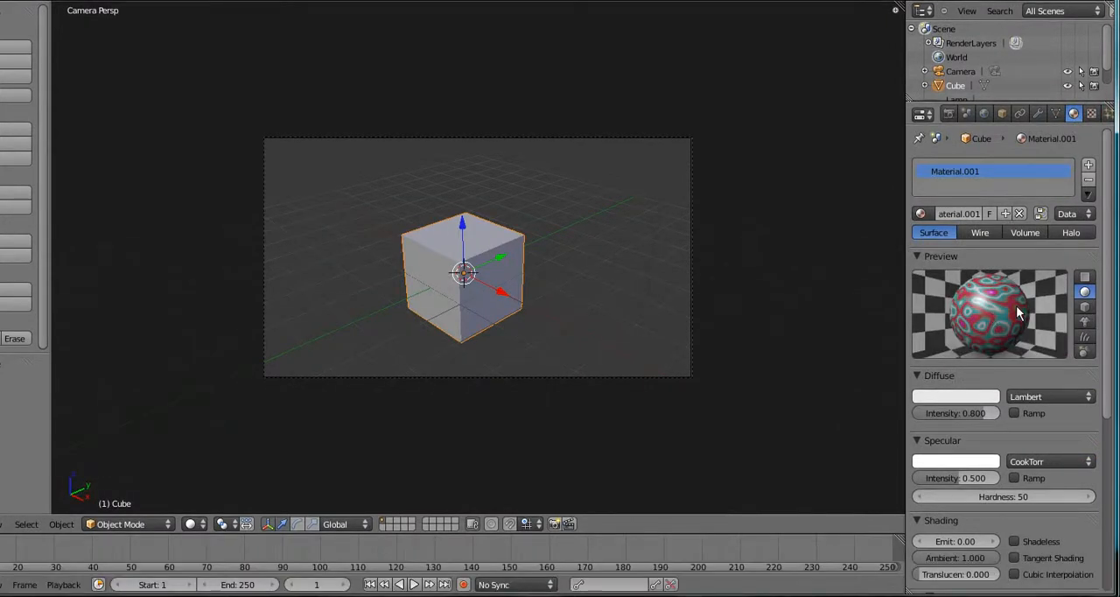
{"action": "left_click", "coordinate": [980, 398]}
{"action": "left_click_drag", "start_coordinate": [926, 249], "coordinate": [931, 271]}
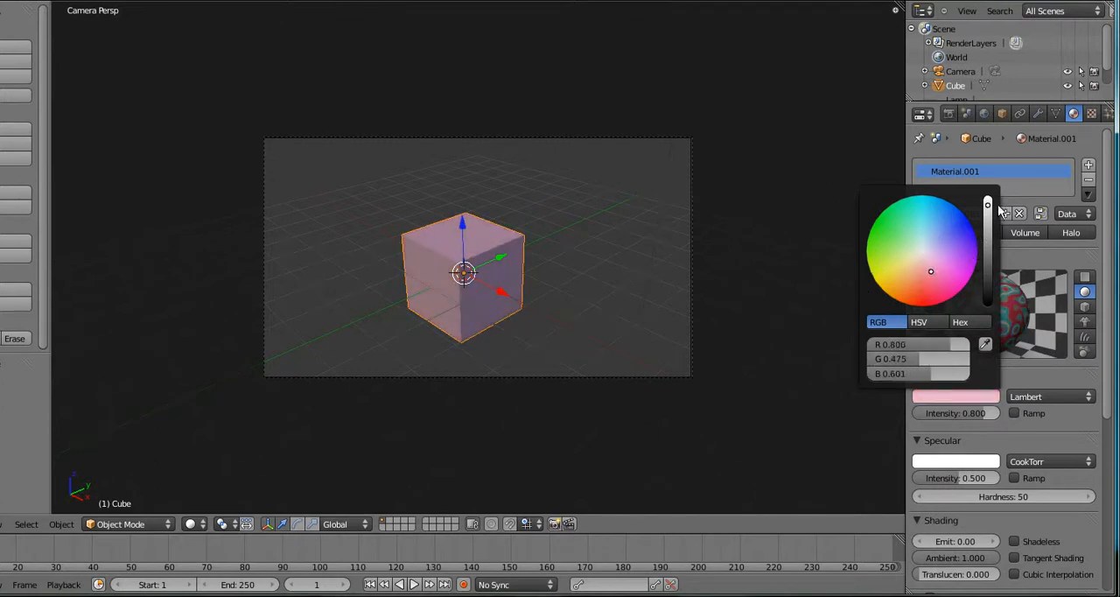
{"action": "left_click_drag", "start_coordinate": [988, 204], "coordinate": [987, 332]}
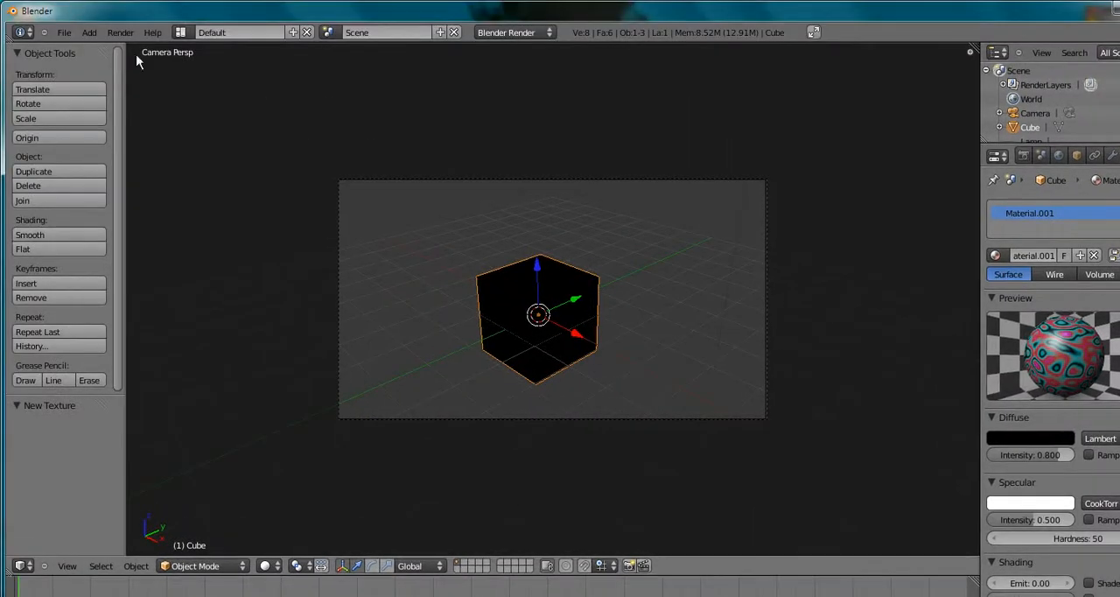
Render an image of the textured cube and return to the 3D view
{"action": "left_click", "coordinate": [120, 33]}
{"action": "left_click", "coordinate": [149, 44]}
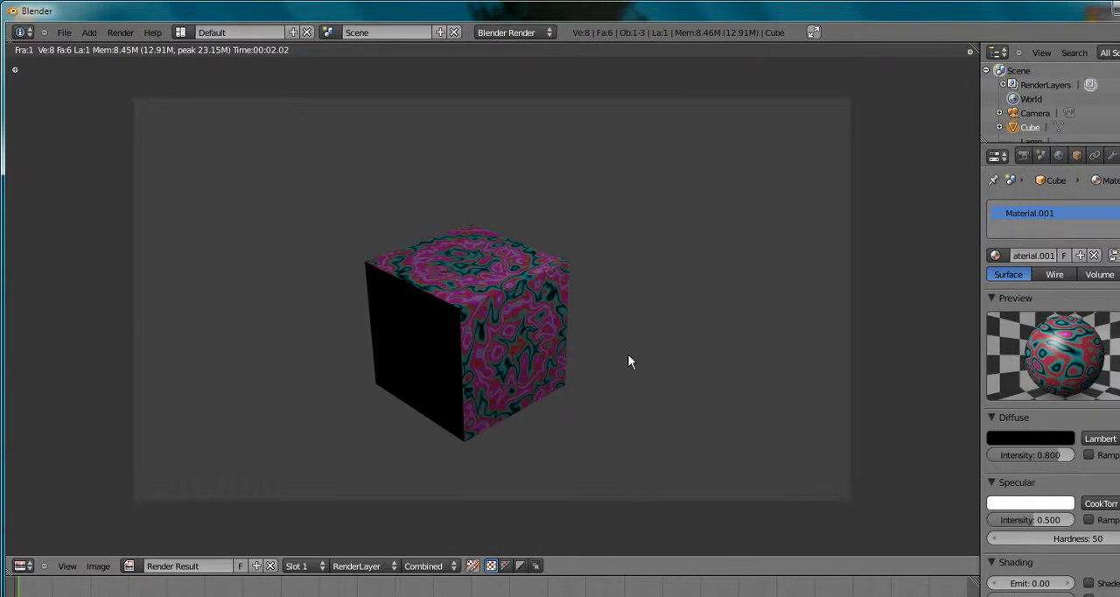
{"action": "key", "text": "Escape"}
Review the Wood texture's settings and mapping coordinate options, and collapse the Mapping section
{"action": "left_click", "coordinate": [1091, 155]}
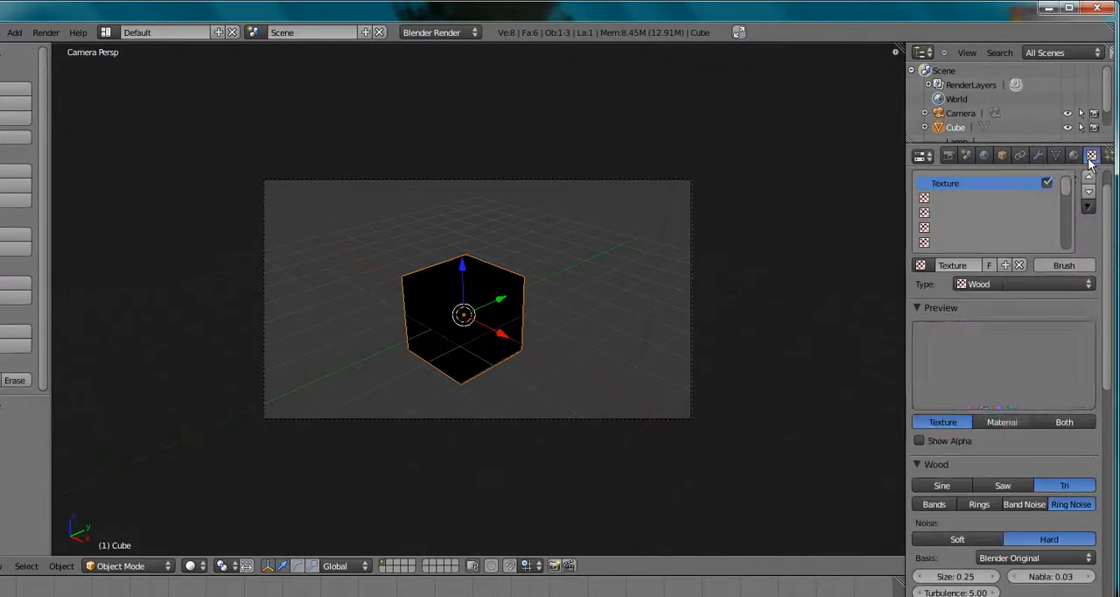
{"action": "scroll", "coordinate": [1012, 503], "scroll_direction": "down", "scroll_amount": 2}
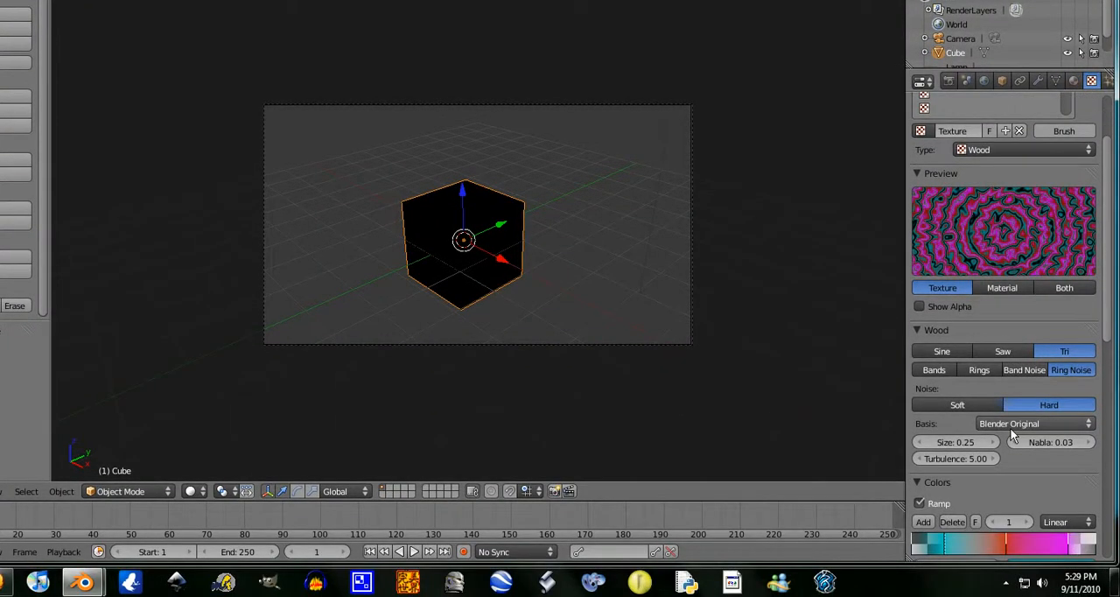
{"action": "scroll", "coordinate": [1011, 429], "scroll_direction": "down", "scroll_amount": 8}
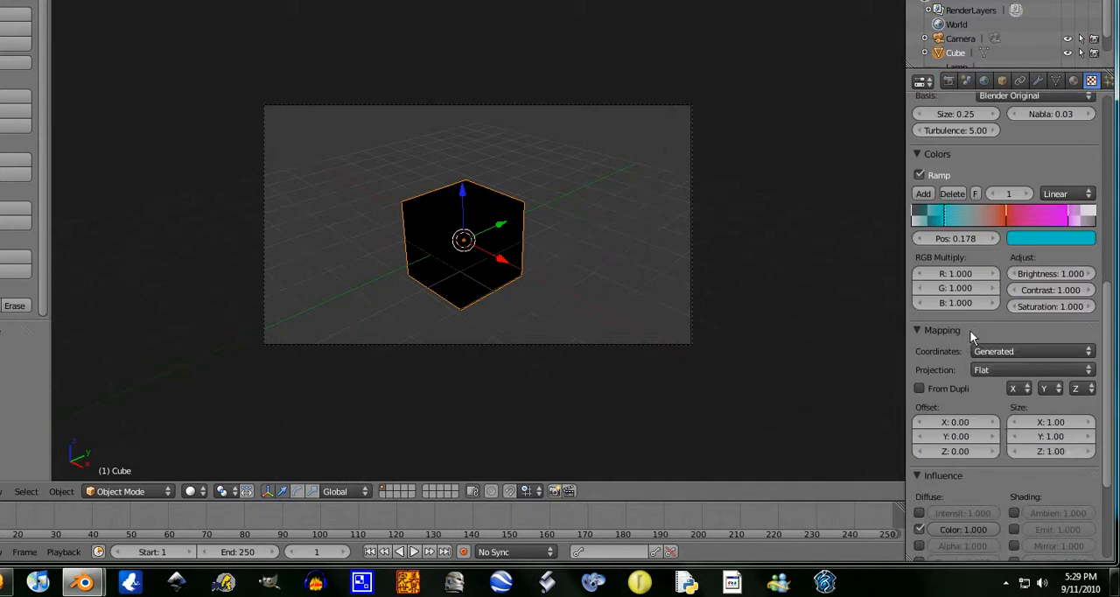
{"action": "left_click", "coordinate": [1072, 350]}
{"action": "scroll", "coordinate": [993, 317], "scroll_direction": "up", "scroll_amount": 10}
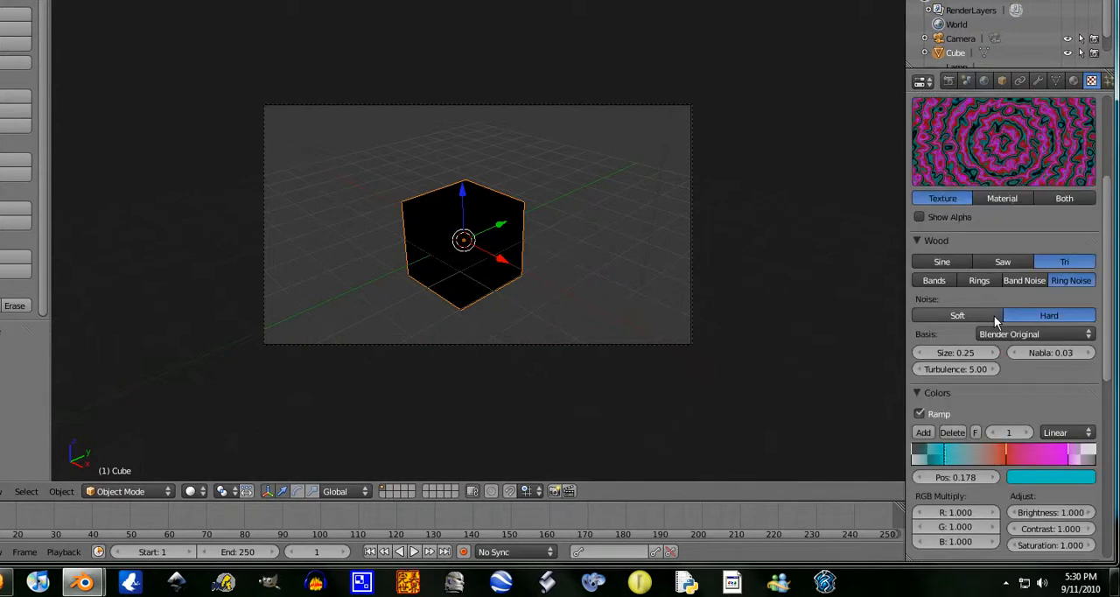
{"action": "scroll", "coordinate": [998, 319], "scroll_direction": "down", "scroll_amount": 8}
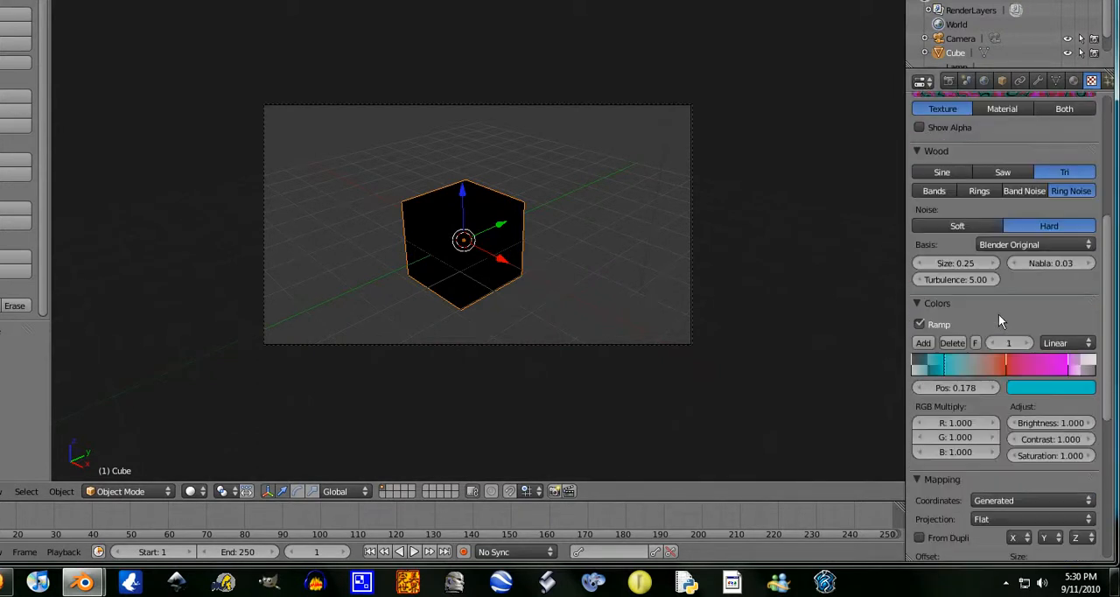
{"action": "scroll", "coordinate": [998, 320], "scroll_direction": "down", "scroll_amount": 8}
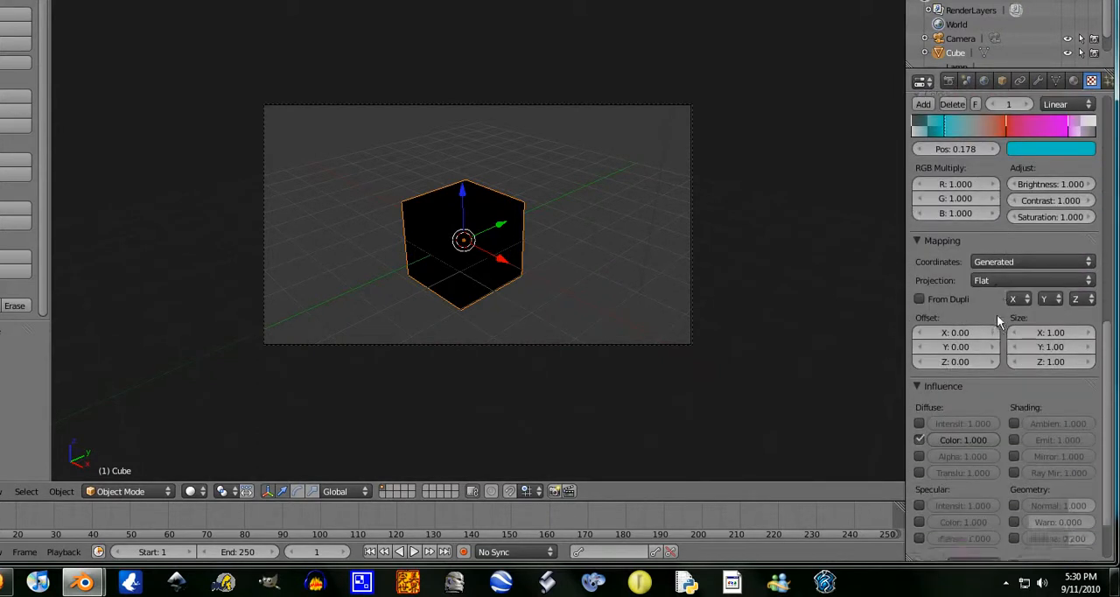
{"action": "left_click", "coordinate": [917, 181]}
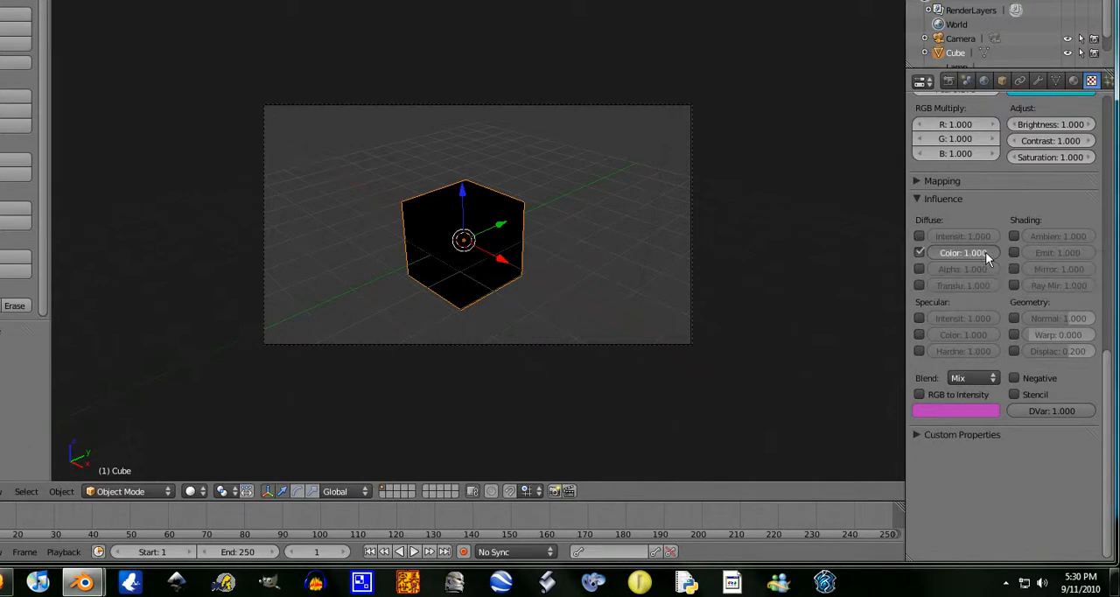
Test-render the cube with the texture's diffuse Color influence at 0.287, and restore the influence to 1.000
{"action": "left_click_drag", "start_coordinate": [948, 256], "coordinate": [940, 255]}
{"action": "left_click", "coordinate": [120, 33]}
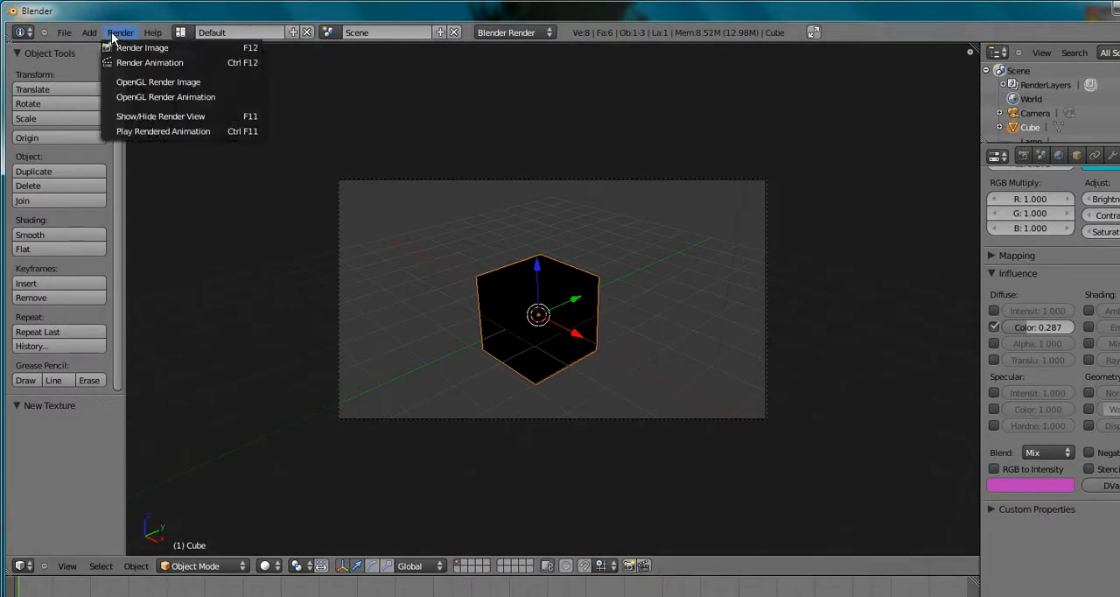
{"action": "left_click", "coordinate": [123, 48]}
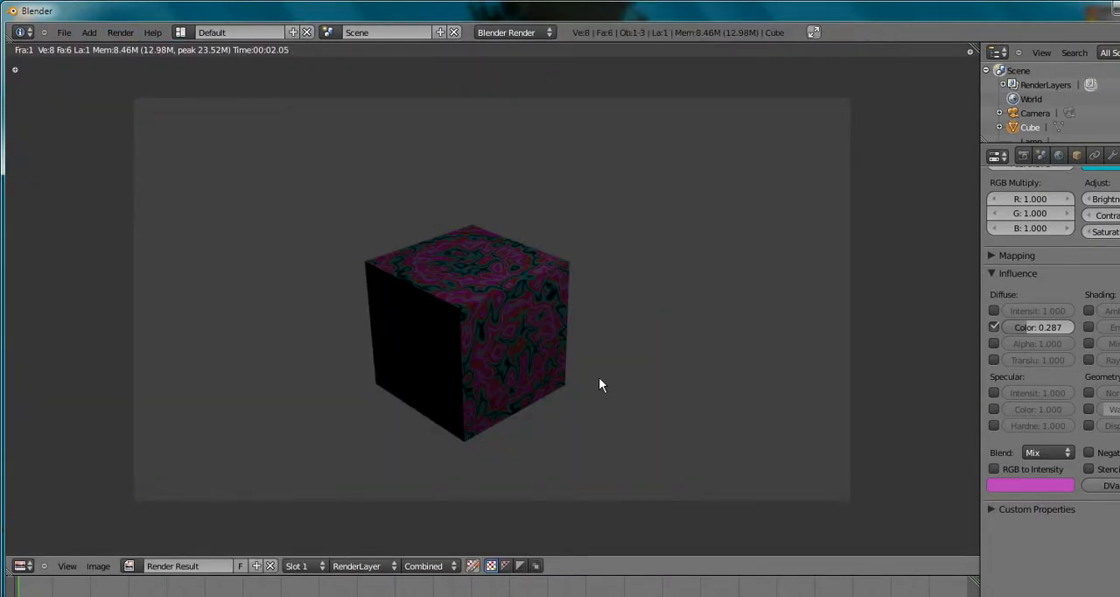
{"action": "key", "text": "Escape"}
{"action": "left_click_drag", "start_coordinate": [987, 330], "coordinate": [948, 333]}
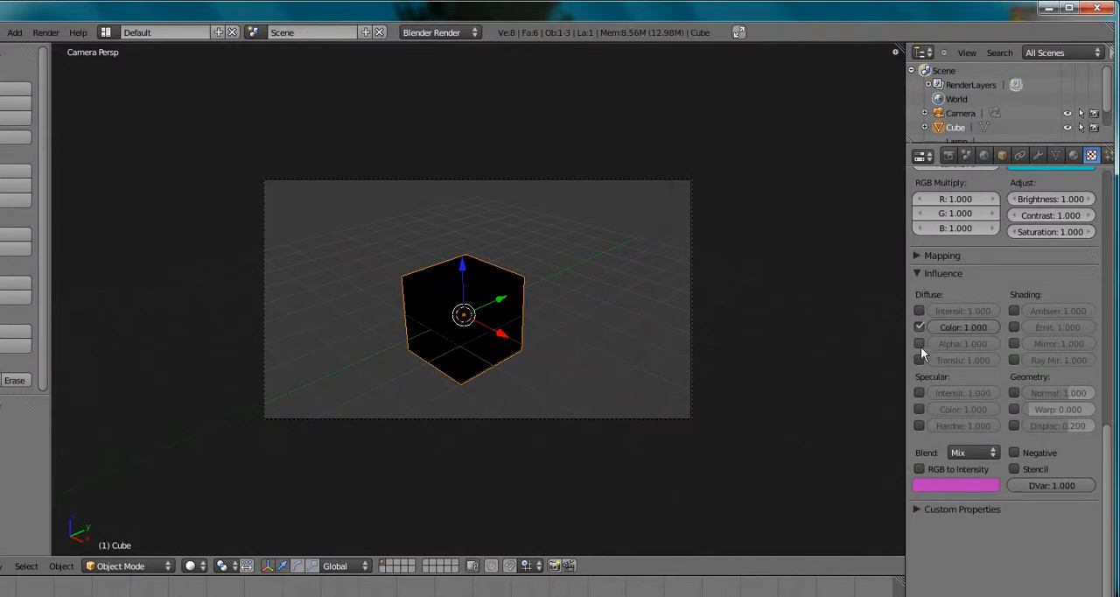
Enable the texture's diffuse Alpha influence at -0.489 and render a test image of the cube
{"action": "left_click", "coordinate": [919, 345]}
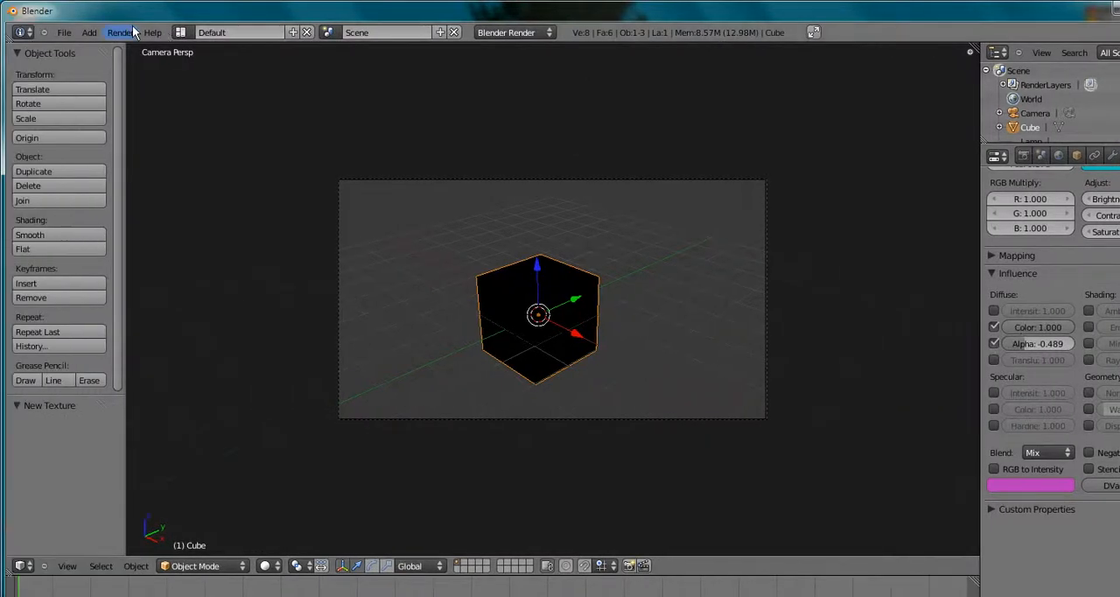
{"action": "left_click", "coordinate": [45, 33]}
{"action": "left_click", "coordinate": [143, 53]}
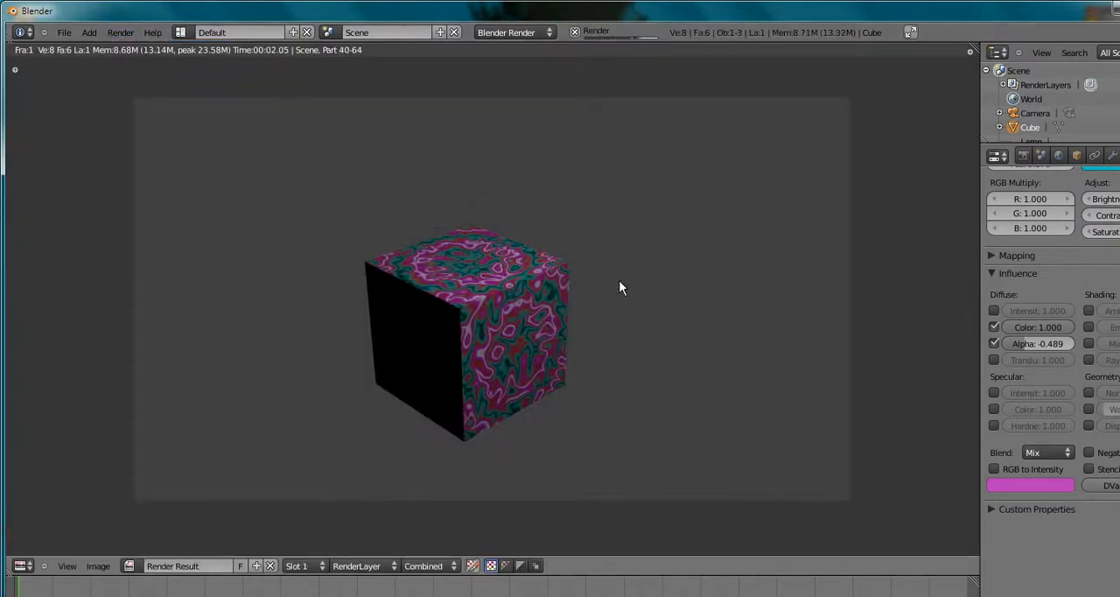
{"action": "key", "text": "Escape"}
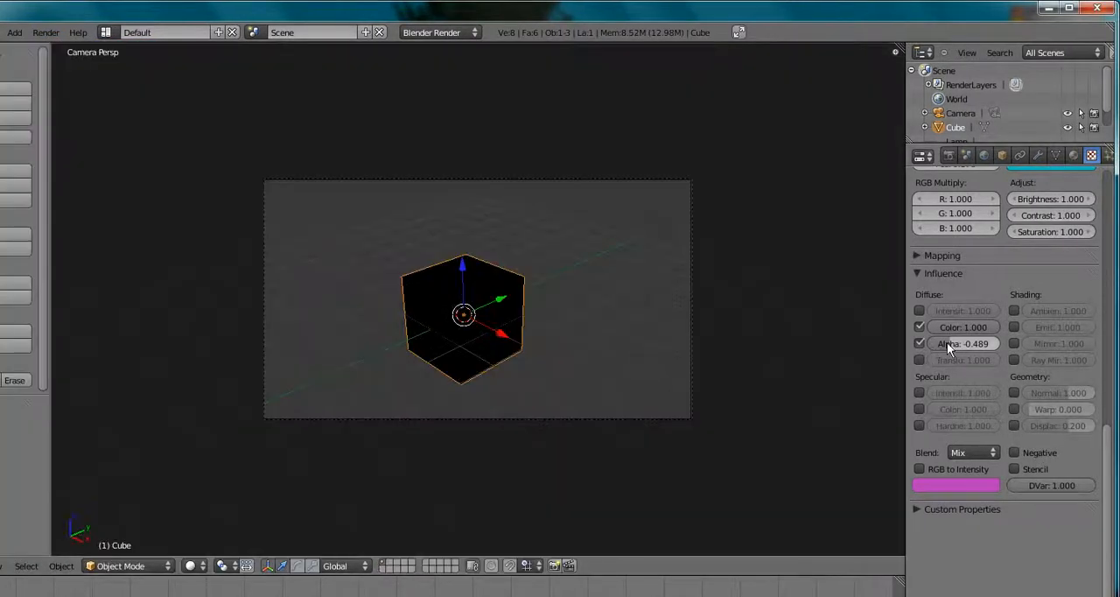
Set the diffuse Alpha influence to -1.000 and render the cube again
{"action": "left_click_drag", "start_coordinate": [947, 342], "coordinate": [934, 344]}
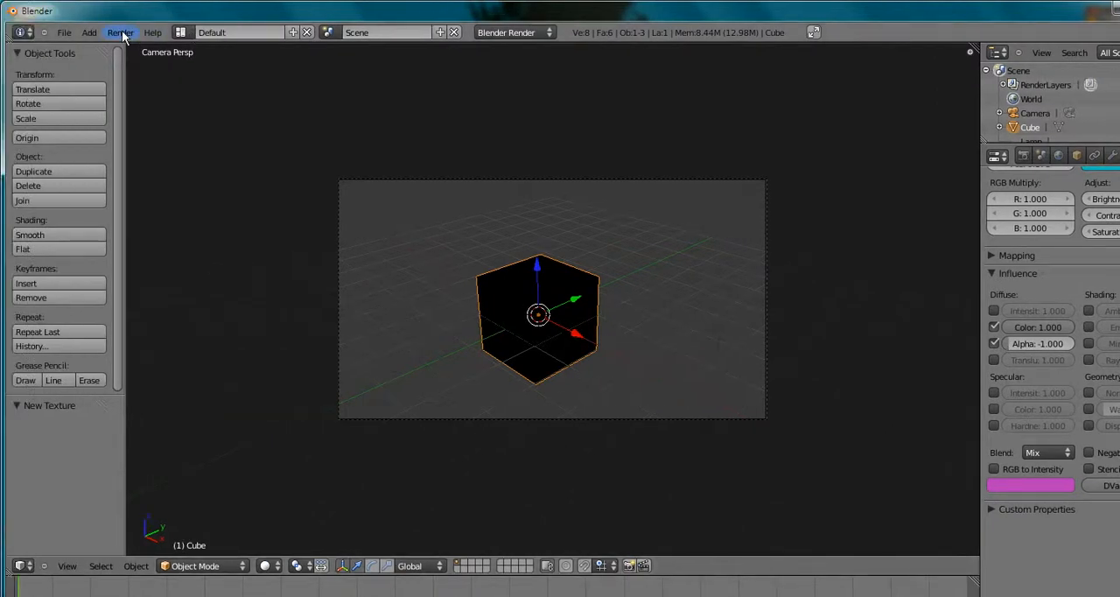
{"action": "left_click", "coordinate": [45, 32]}
{"action": "left_click", "coordinate": [140, 48]}
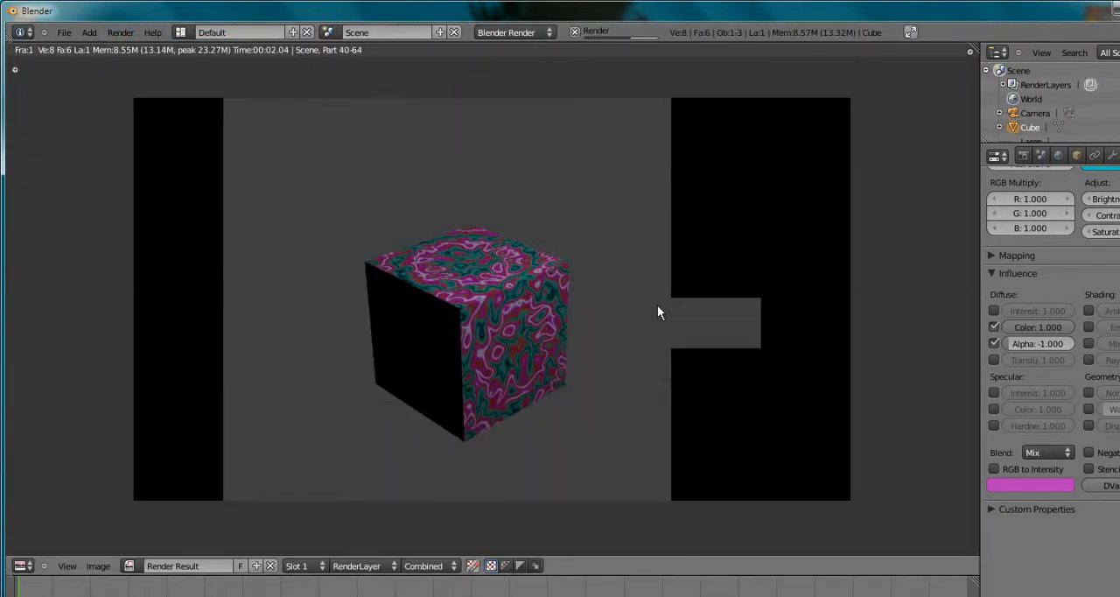
{"action": "key", "text": "Escape"}
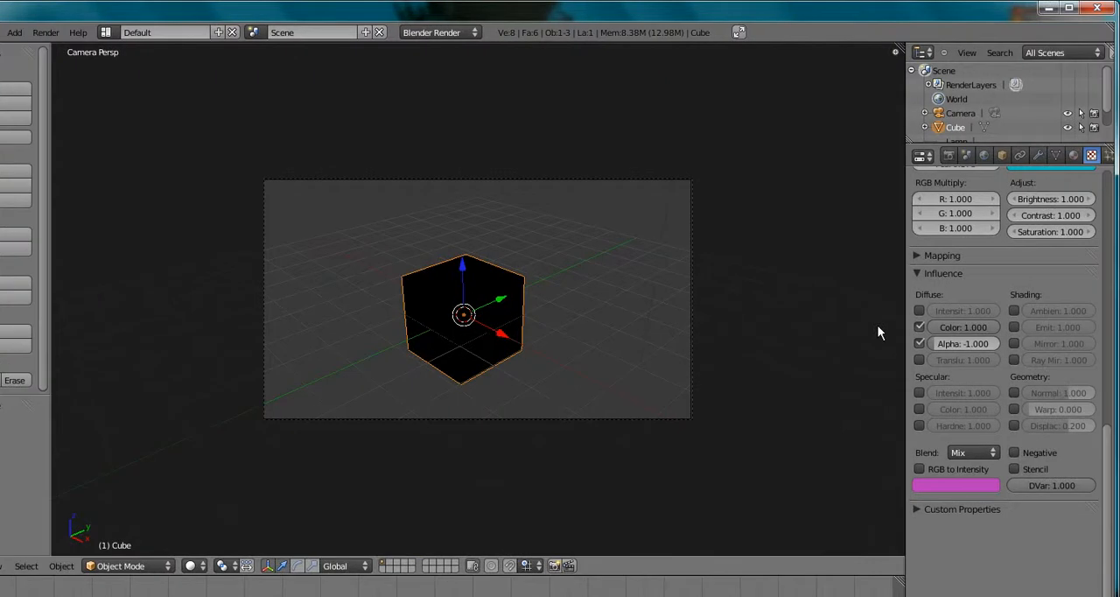
Replace the texture's diffuse Alpha influence with Translucency at -0.511 and render a test image of the cube
{"action": "left_click", "coordinate": [919, 343]}
{"action": "left_click", "coordinate": [920, 359]}
{"action": "left_click_drag", "start_coordinate": [984, 362], "coordinate": [927, 357]}
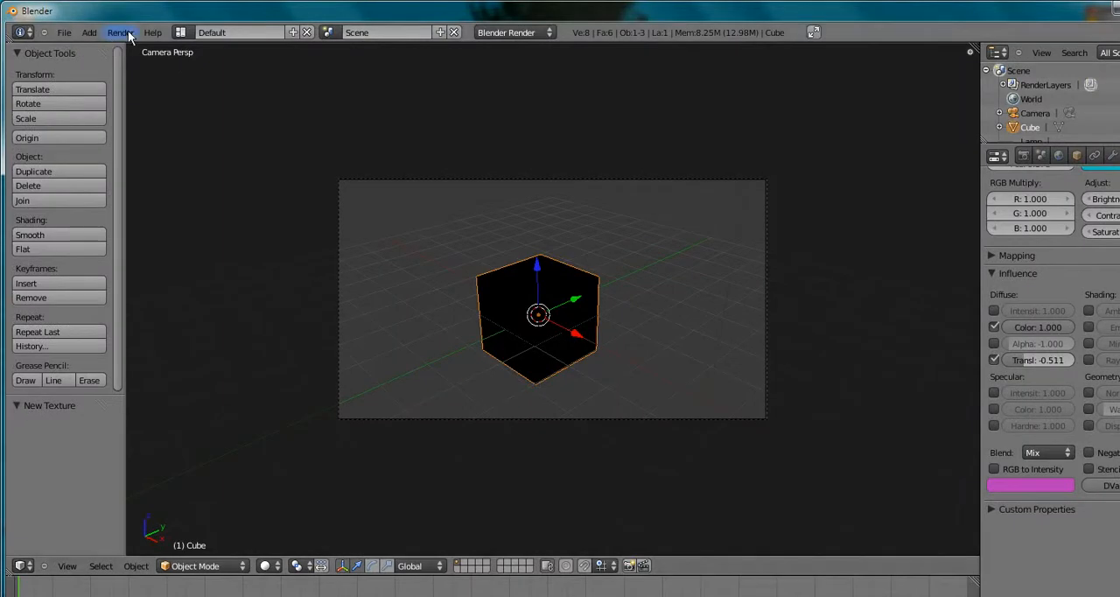
{"action": "left_click", "coordinate": [45, 32]}
{"action": "left_click", "coordinate": [135, 48]}
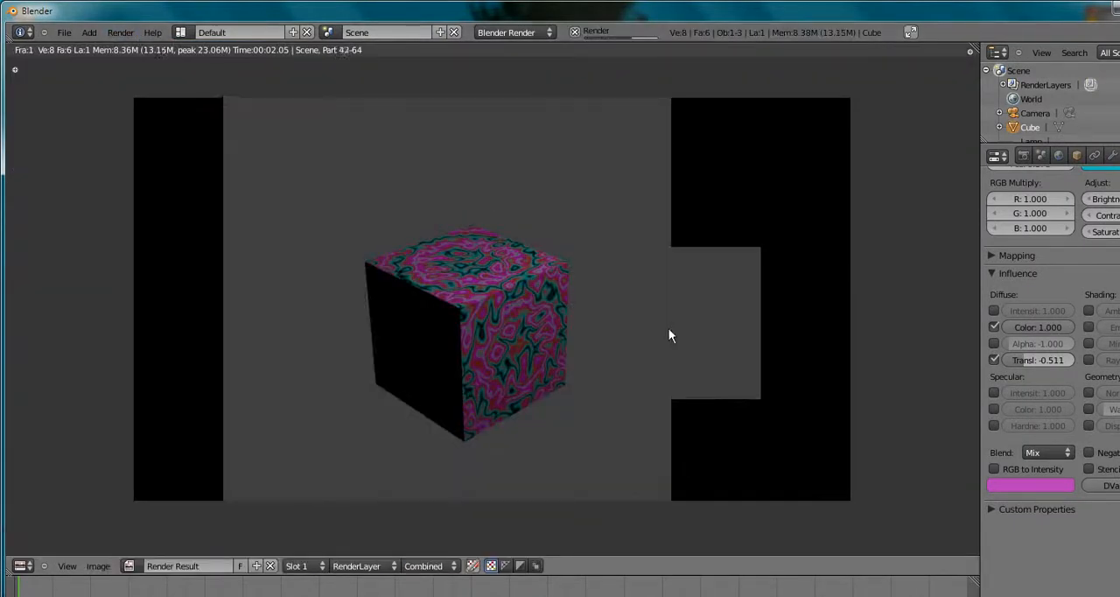
{"action": "key", "text": "Escape"}
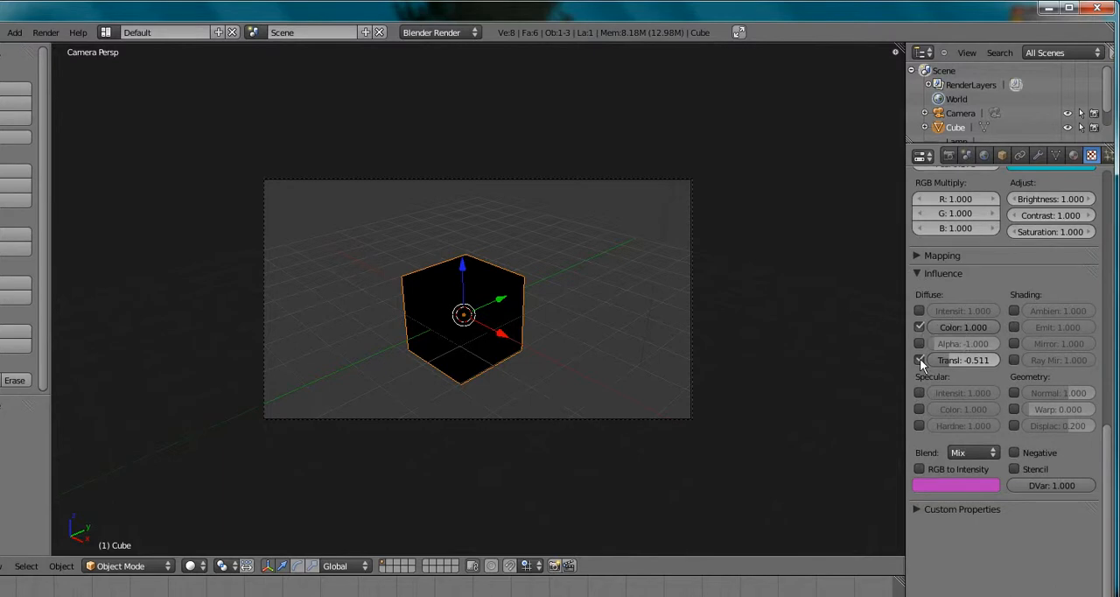
Disable the texture's diffuse Translucency and Color influences and render the cube without them
{"action": "left_click", "coordinate": [919, 358]}
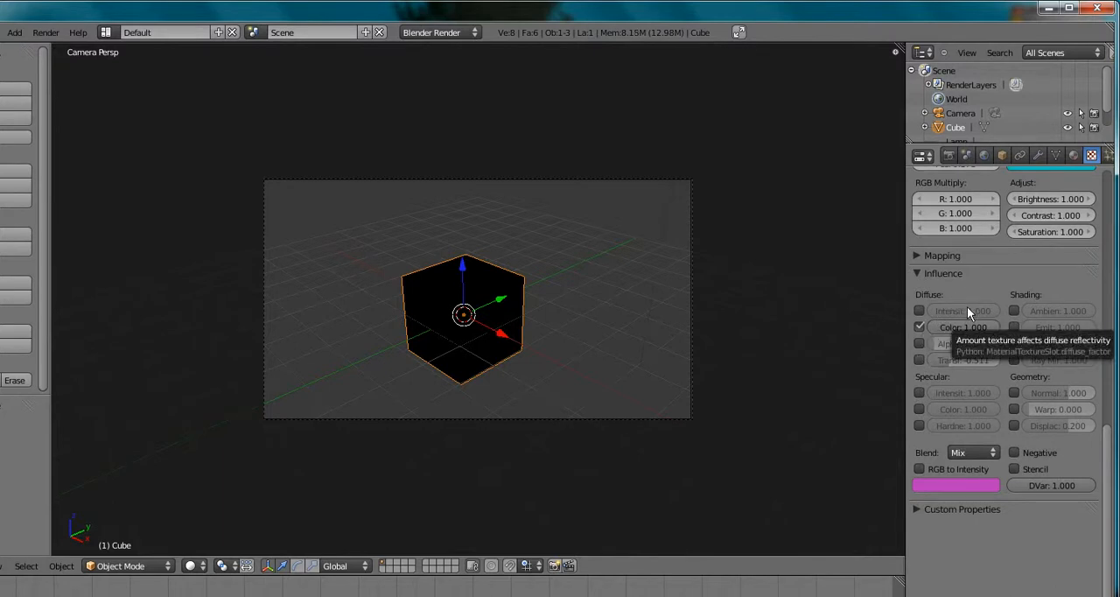
{"action": "left_click", "coordinate": [918, 327]}
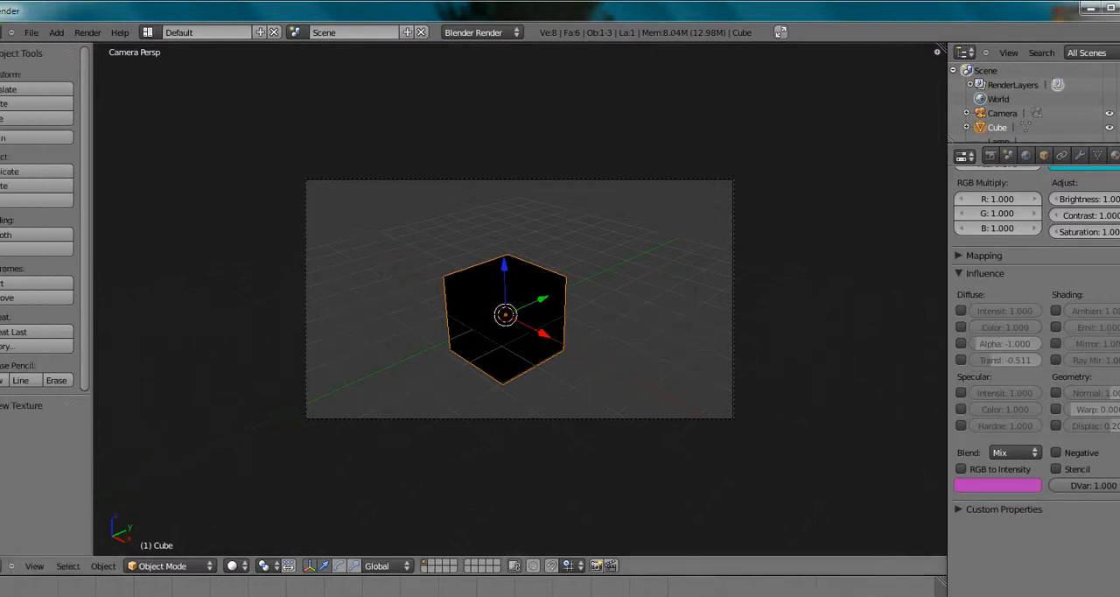
{"action": "left_click", "coordinate": [45, 33]}
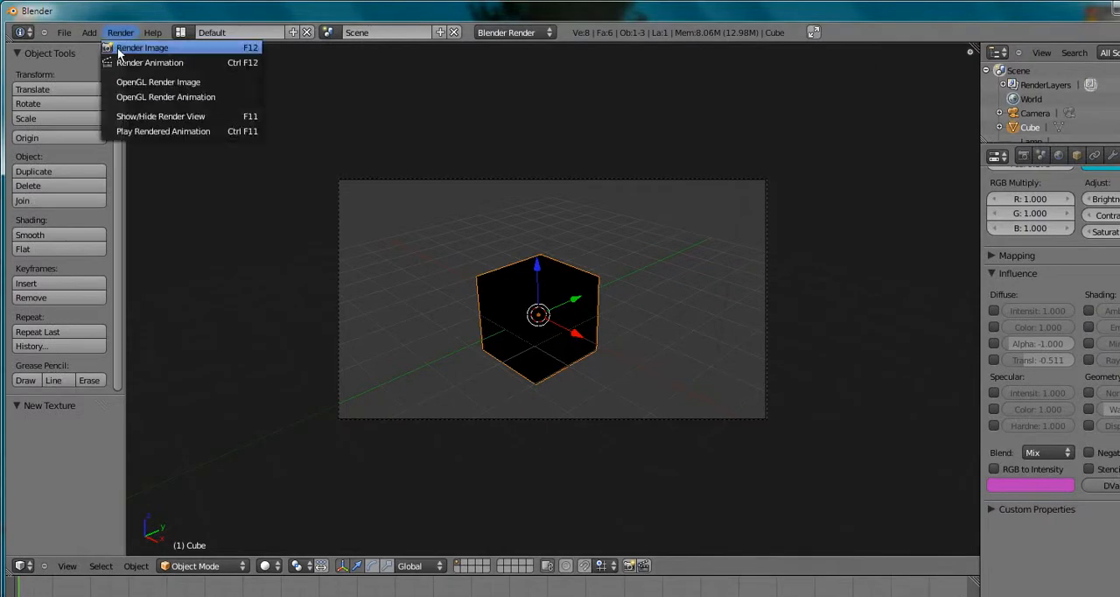
{"action": "left_click", "coordinate": [119, 52]}
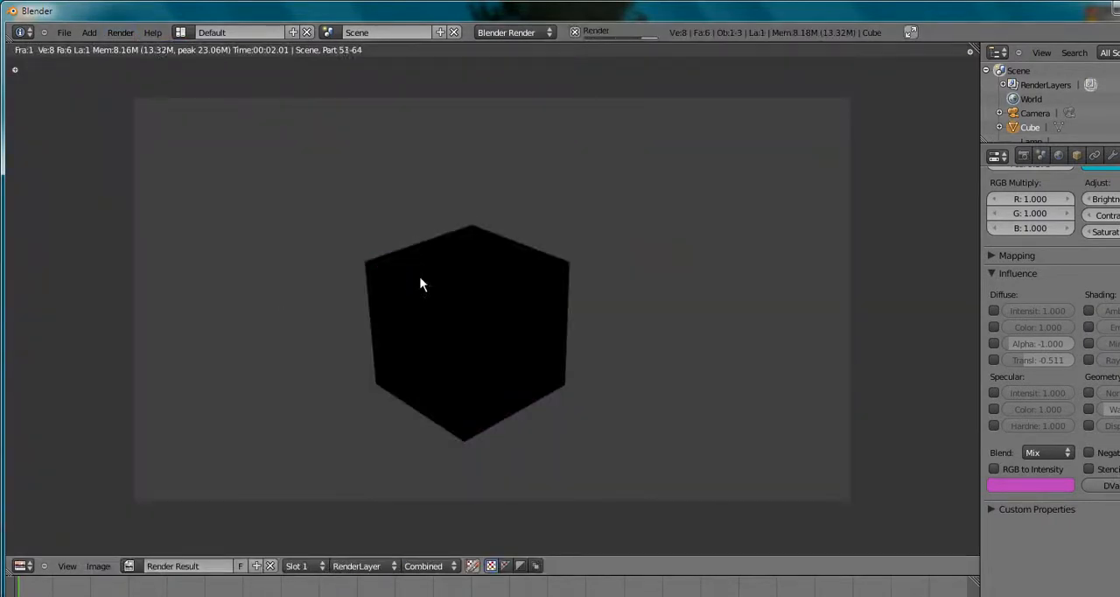
{"action": "key", "text": "Escape"}
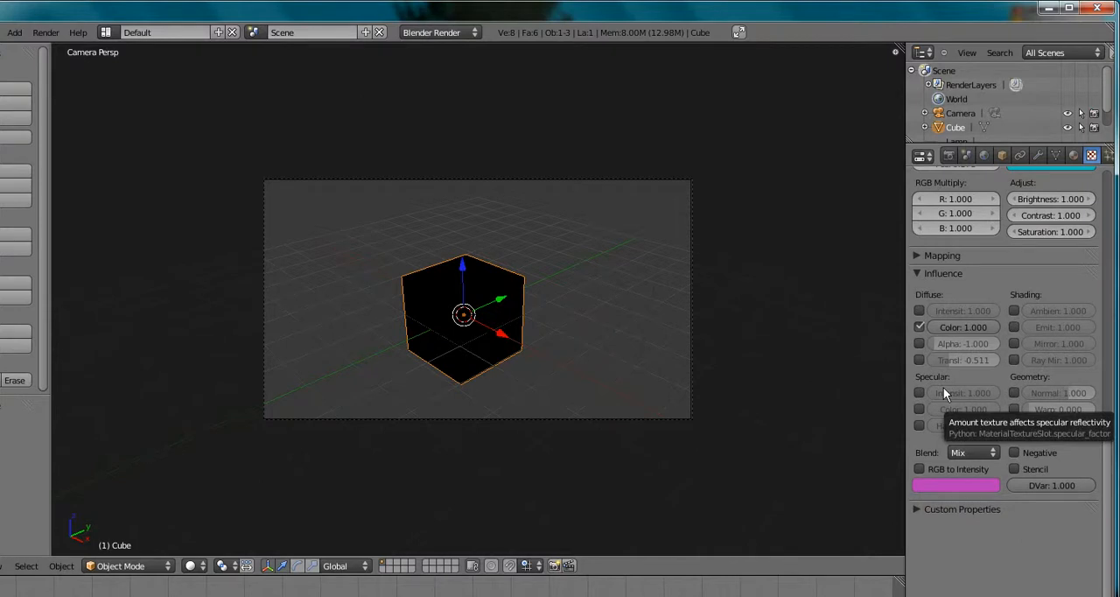
Examine the cube's material shading settings and compare them with the Wood texture's settings
{"action": "left_click", "coordinate": [1071, 156]}
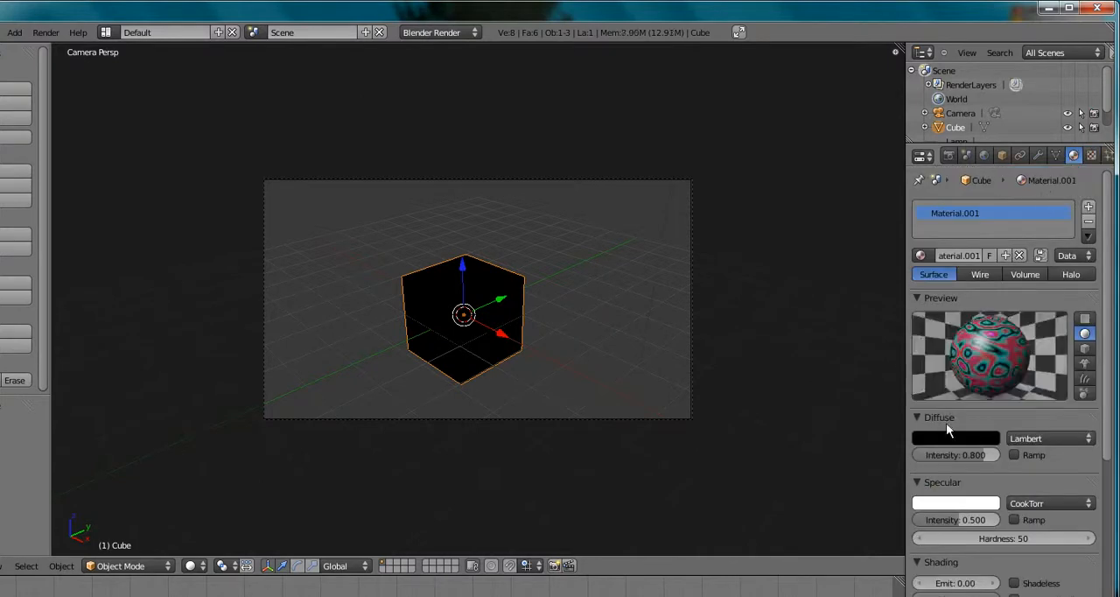
{"action": "scroll", "coordinate": [1024, 442], "scroll_direction": "down", "scroll_amount": 4}
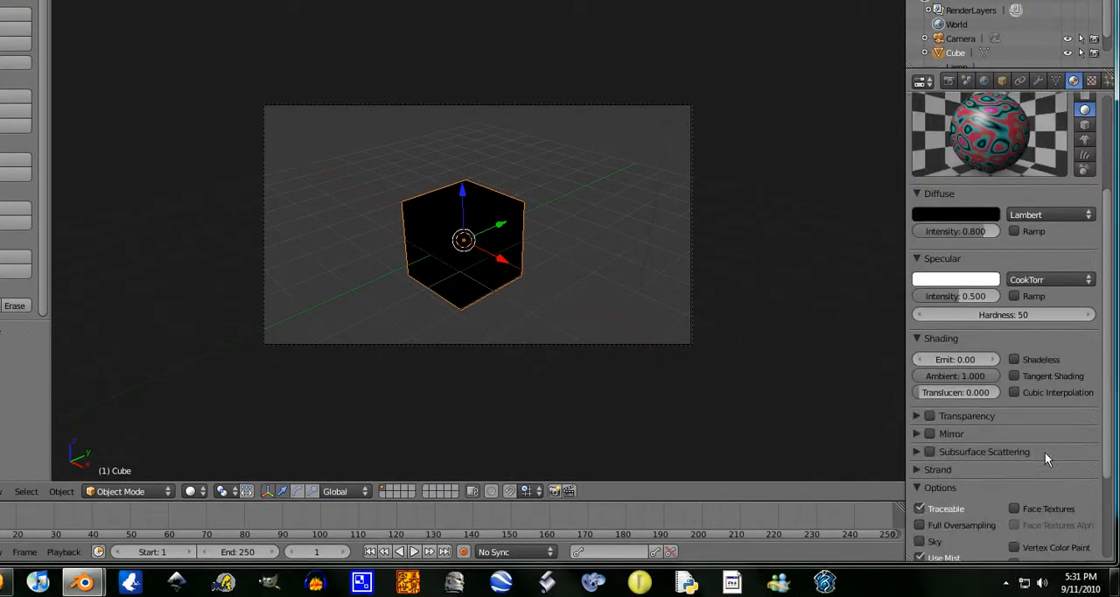
{"action": "scroll", "coordinate": [1045, 451], "scroll_direction": "down", "scroll_amount": 5}
{"action": "scroll", "coordinate": [1039, 444], "scroll_direction": "up", "scroll_amount": 7}
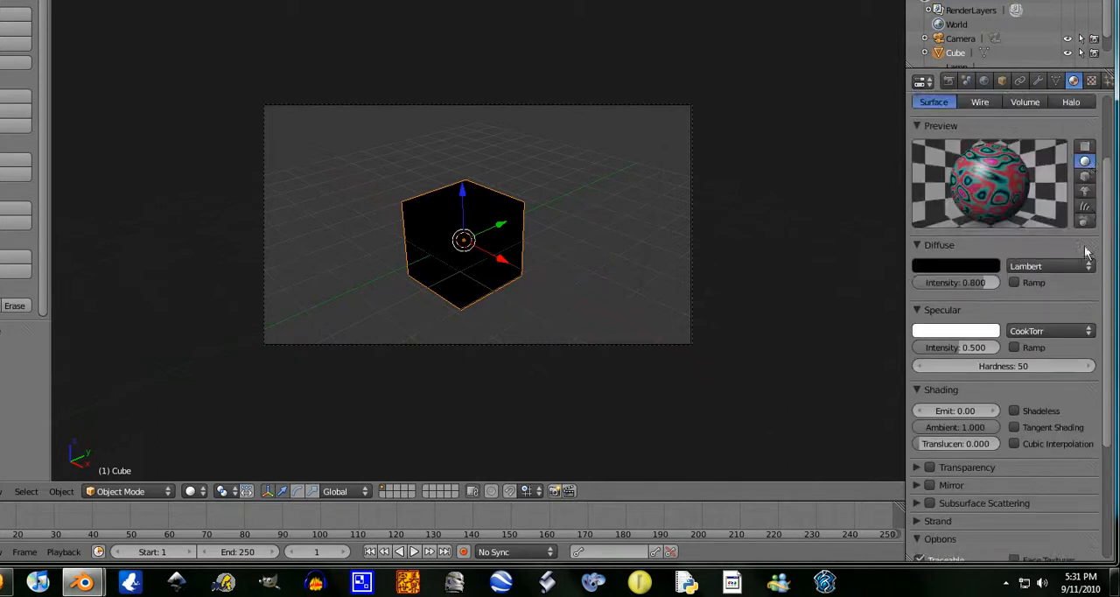
{"action": "left_click", "coordinate": [1091, 81]}
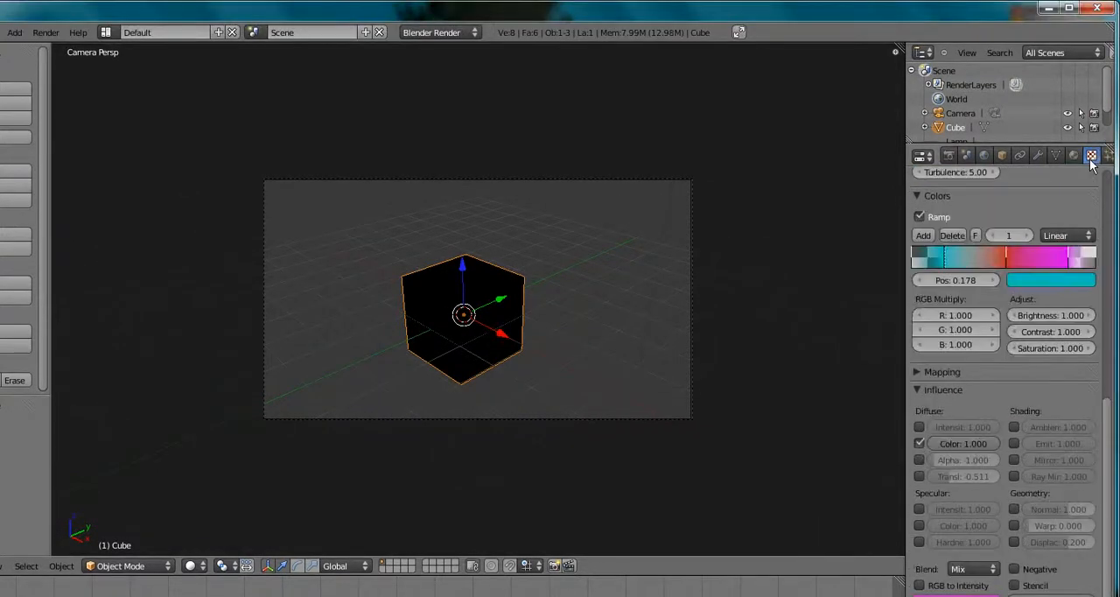
{"action": "scroll", "coordinate": [999, 378], "scroll_direction": "up", "scroll_amount": 5}
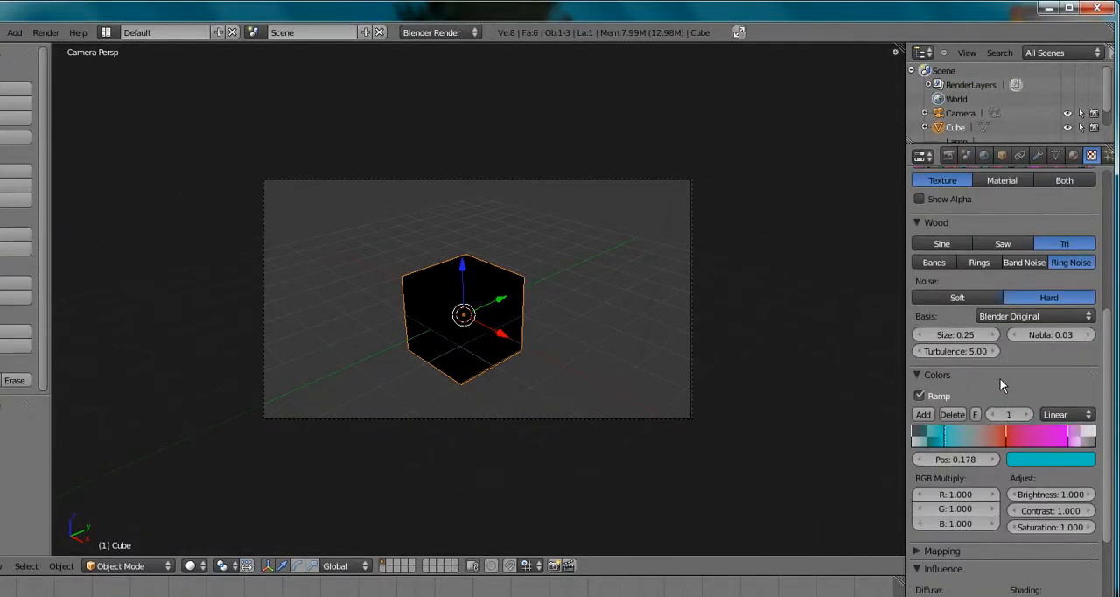
{"action": "scroll", "coordinate": [1000, 378], "scroll_direction": "up", "scroll_amount": 7}
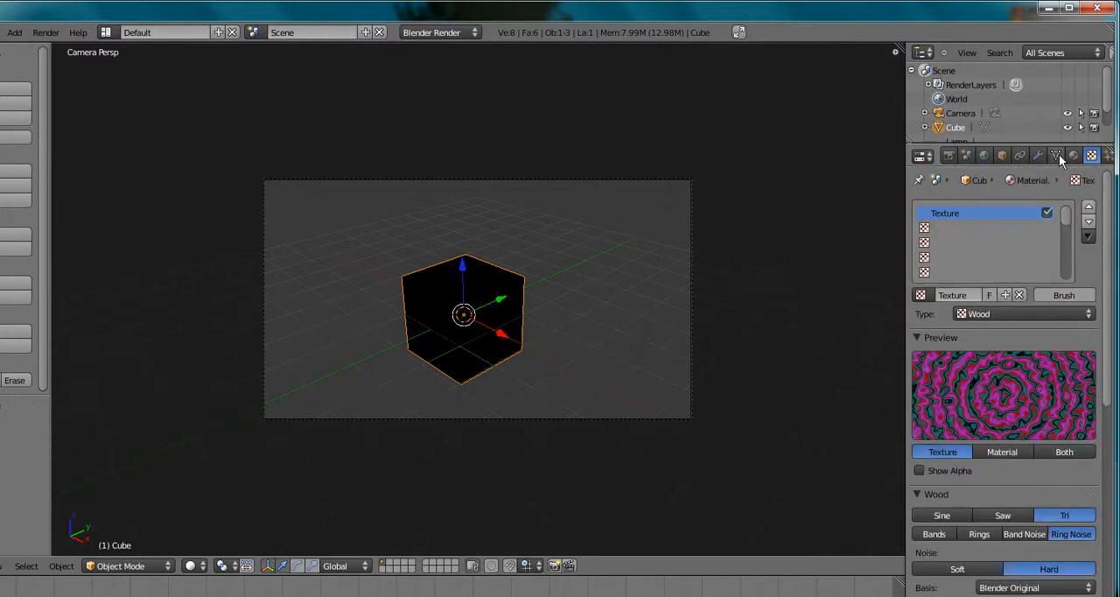
{"action": "left_click", "coordinate": [1075, 155]}
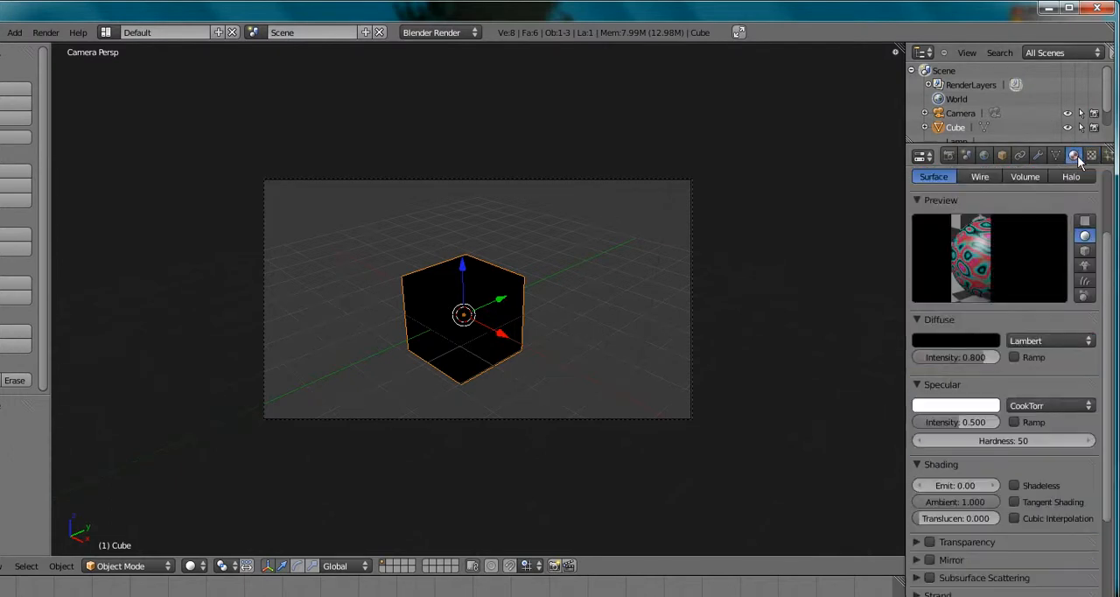
{"action": "left_click", "coordinate": [1091, 155]}
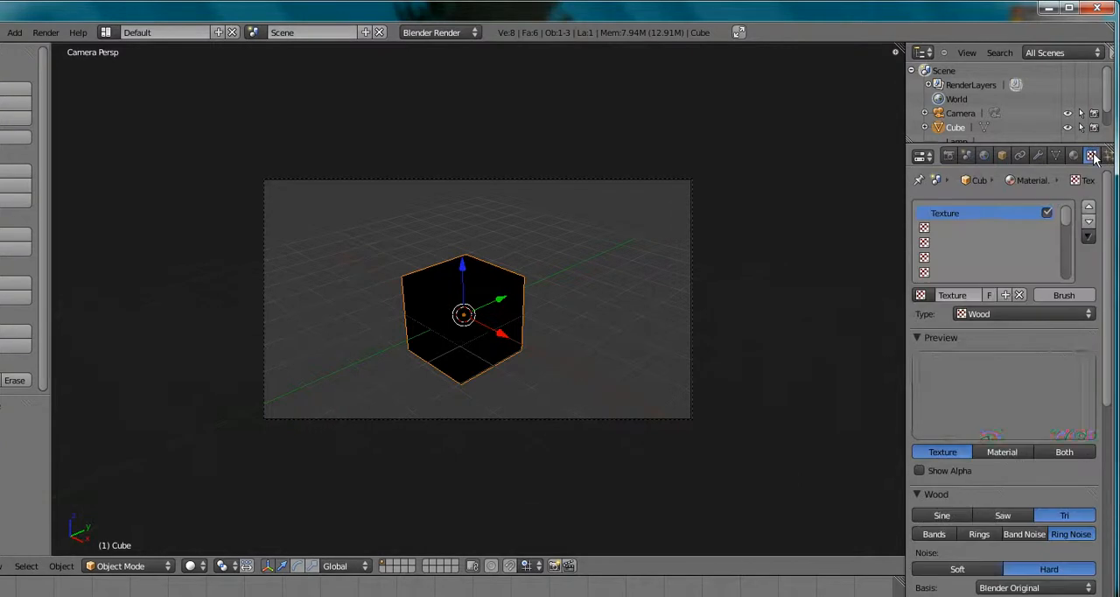
Add a new texture in the material's second slot and set its type to Marble
{"action": "left_click", "coordinate": [929, 227]}
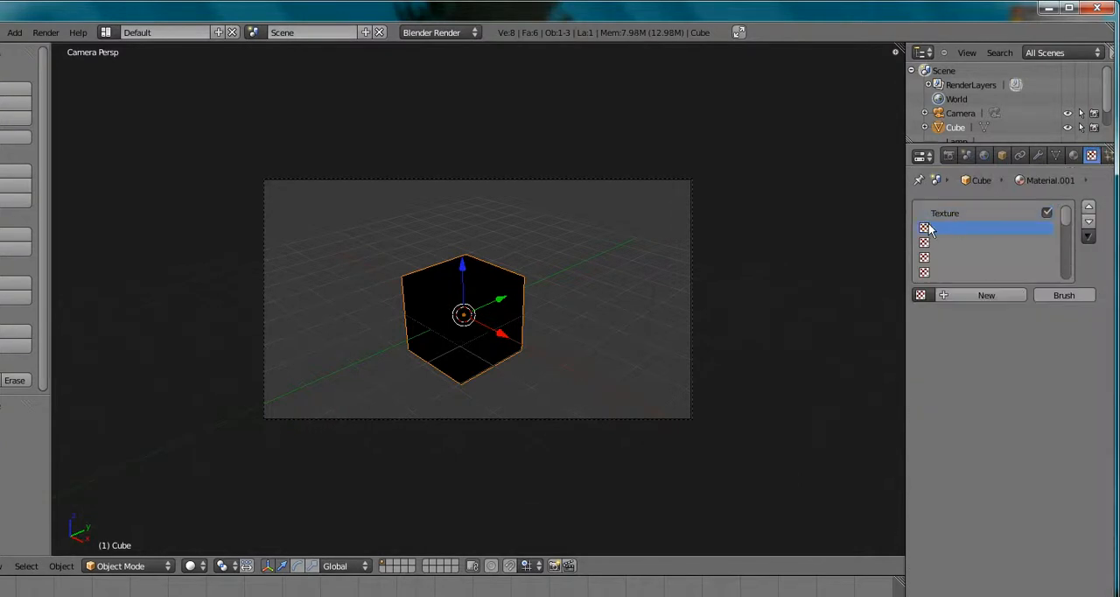
{"action": "left_click", "coordinate": [961, 294]}
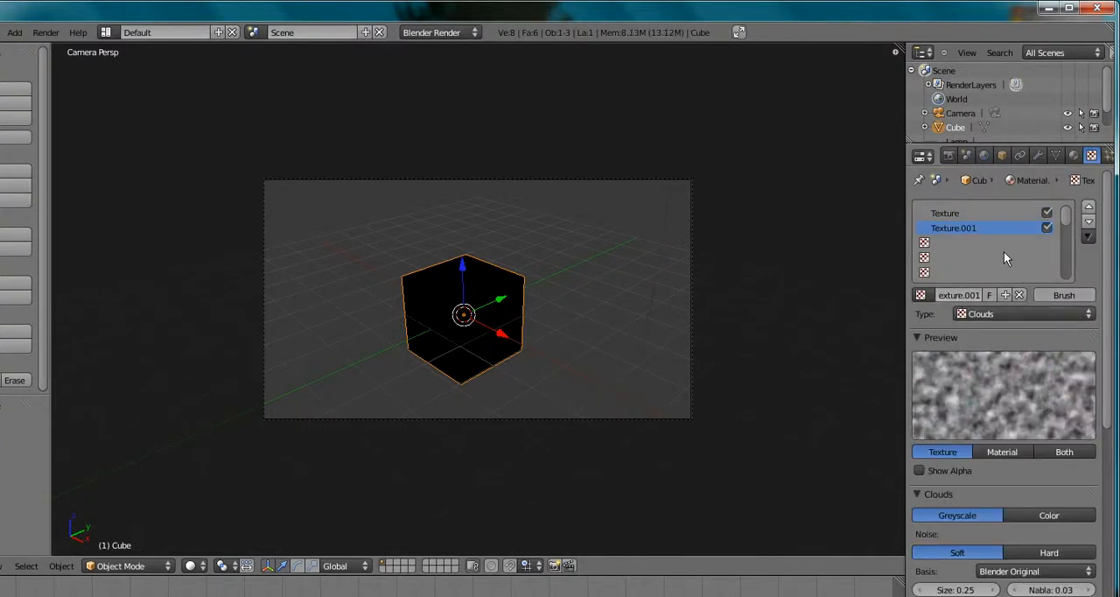
{"action": "left_click", "coordinate": [1043, 314]}
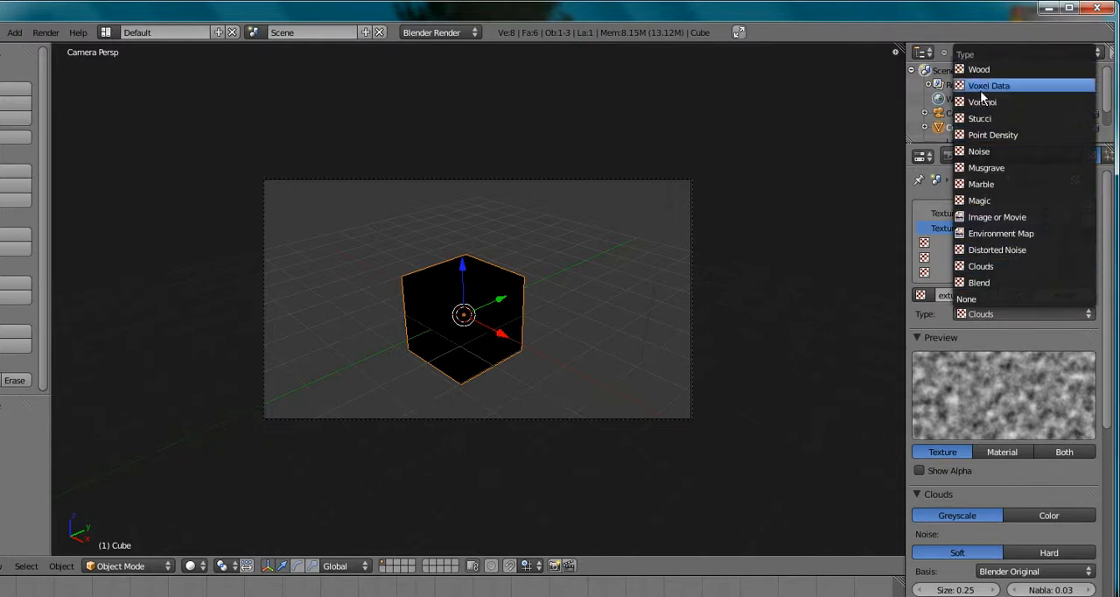
{"action": "left_click", "coordinate": [993, 186]}
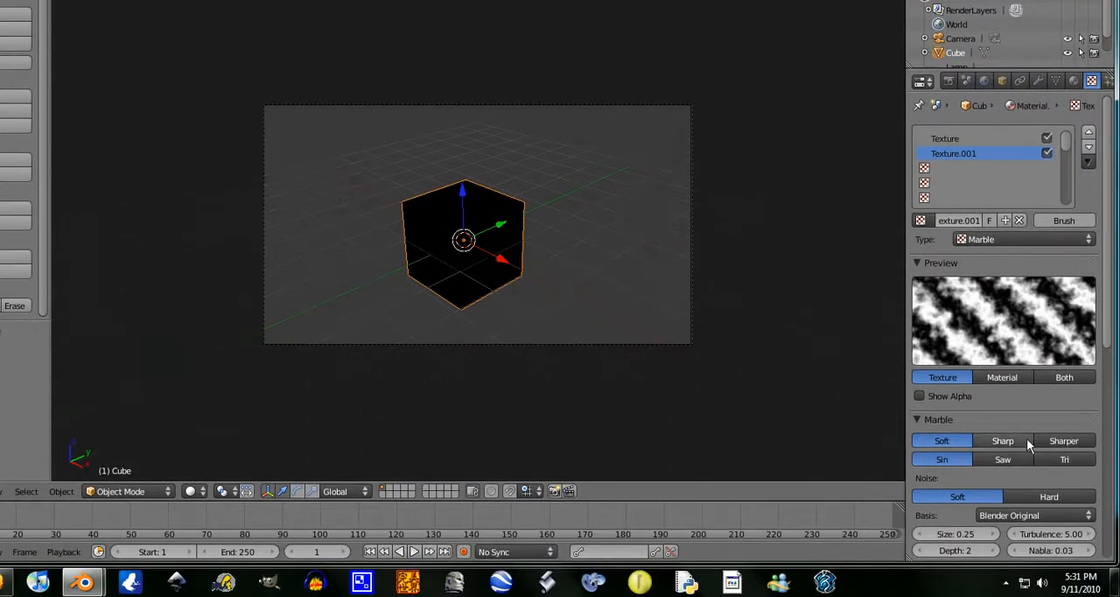
Try the Marble texture's sharpness and wave options, settling on Soft with the Tri wave
{"action": "left_click", "coordinate": [1059, 516]}
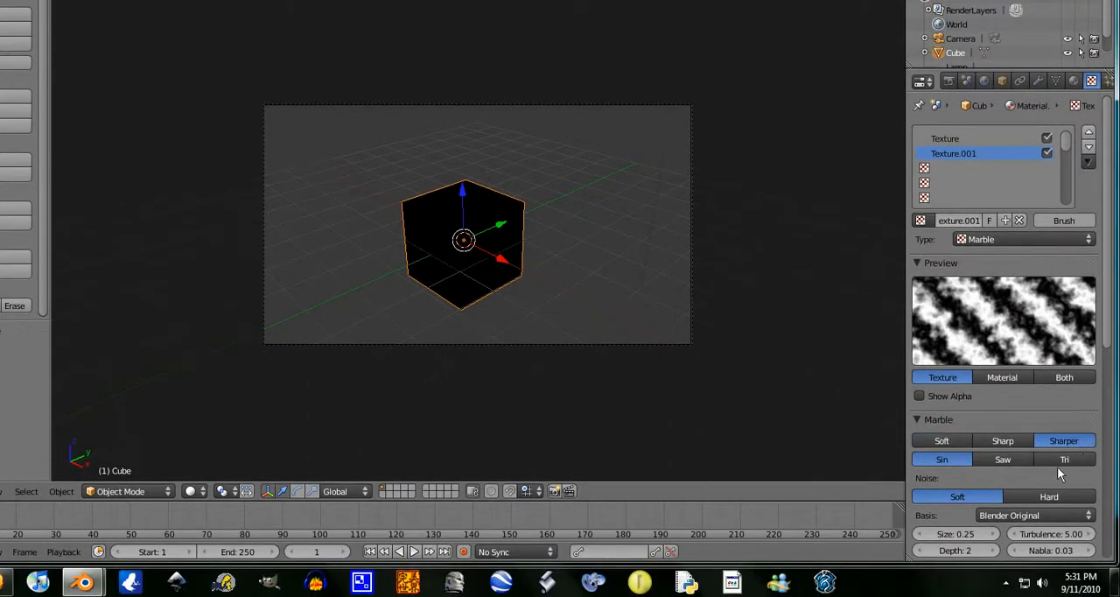
{"action": "left_click", "coordinate": [1060, 459]}
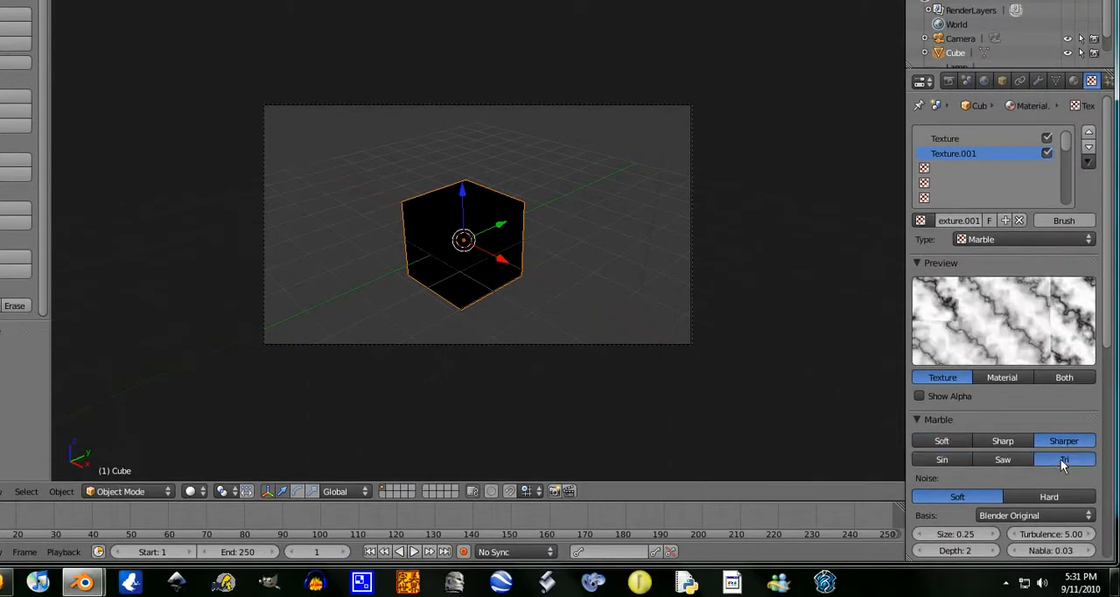
{"action": "left_click", "coordinate": [942, 440]}
{"action": "left_click", "coordinate": [1007, 464]}
{"action": "left_click", "coordinate": [941, 458]}
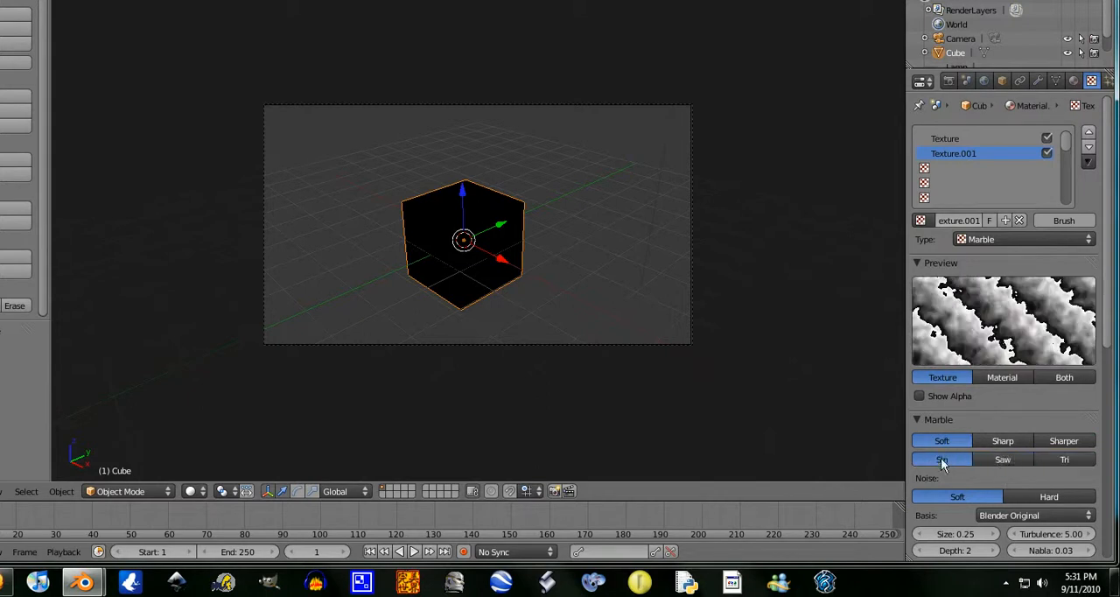
{"action": "left_click", "coordinate": [1062, 460]}
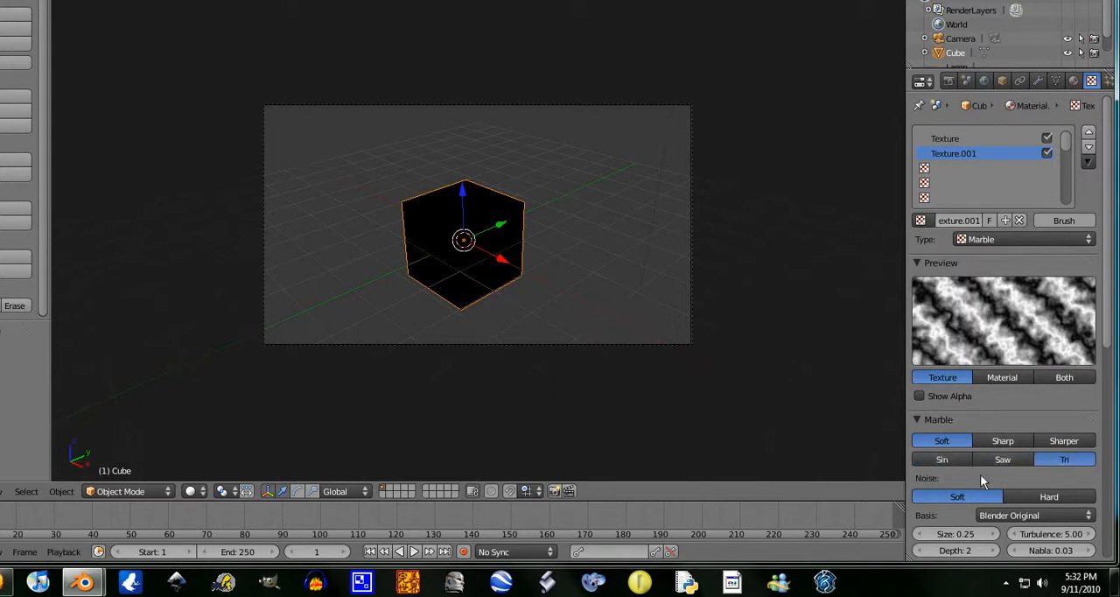
Enable the Marble texture's color ramp and set the color of its stop at position 0.000 to white
{"action": "scroll", "coordinate": [980, 475], "scroll_direction": "down", "scroll_amount": 3}
{"action": "scroll", "coordinate": [986, 462], "scroll_direction": "down", "scroll_amount": 2}
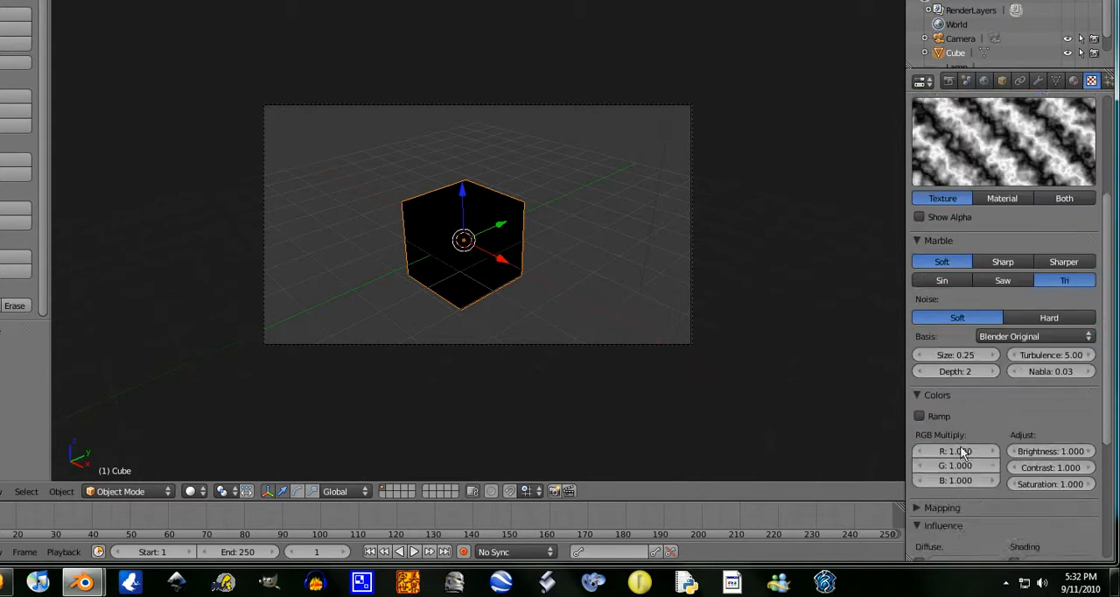
{"action": "left_click", "coordinate": [915, 420]}
{"action": "scroll", "coordinate": [915, 420], "scroll_direction": "down", "scroll_amount": 2}
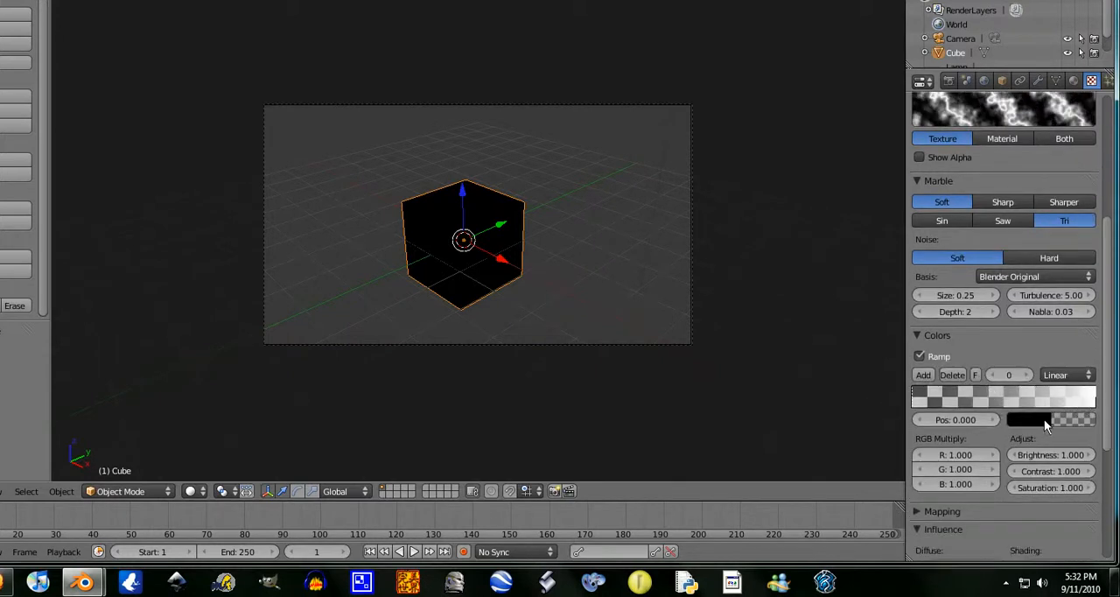
{"action": "left_click", "coordinate": [1044, 420]}
{"action": "left_click_drag", "start_coordinate": [1089, 313], "coordinate": [1075, 190]}
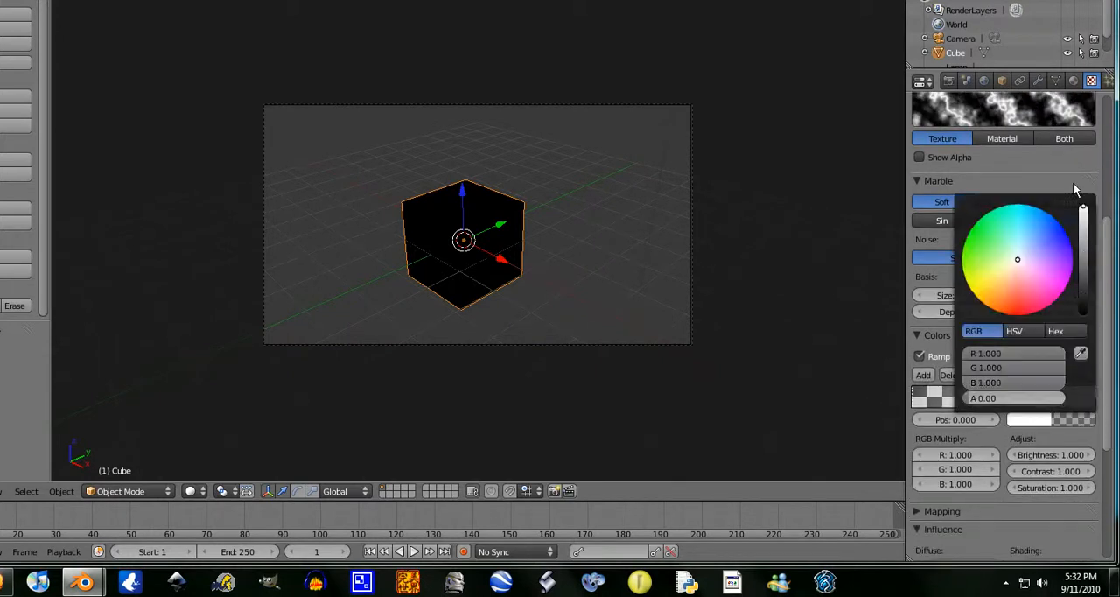
Set the color of the ramp's stop at position 1.000 to a saturated blue
{"action": "left_click", "coordinate": [1092, 398]}
{"action": "left_click", "coordinate": [1068, 423]}
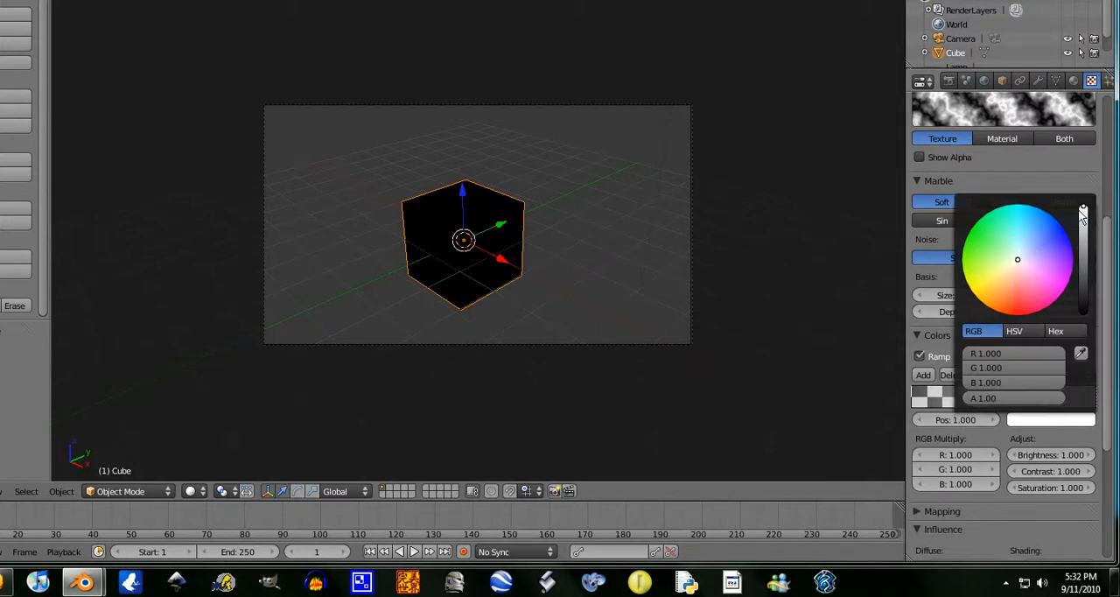
{"action": "left_click_drag", "start_coordinate": [1049, 242], "coordinate": [1062, 229]}
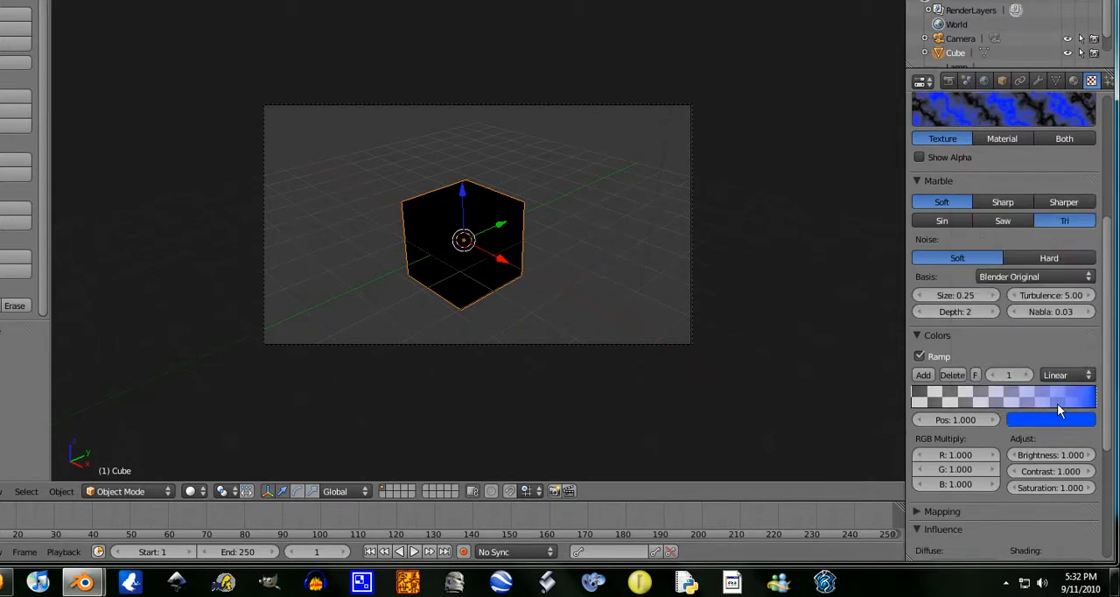
Add a pinkish-red stop at position 0.777 and a green stop at position 0.522 to the Marble color ramp
{"action": "left_click", "coordinate": [1055, 402], "text": "ctrl"}
{"action": "left_click", "coordinate": [1055, 419]}
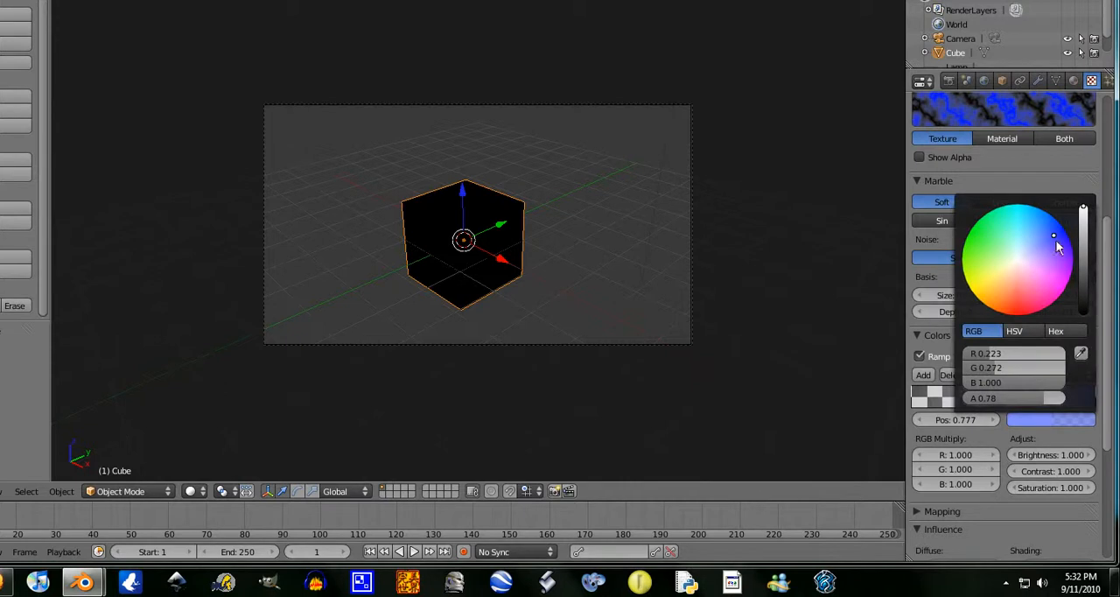
{"action": "left_click_drag", "start_coordinate": [1056, 241], "coordinate": [845, 383]}
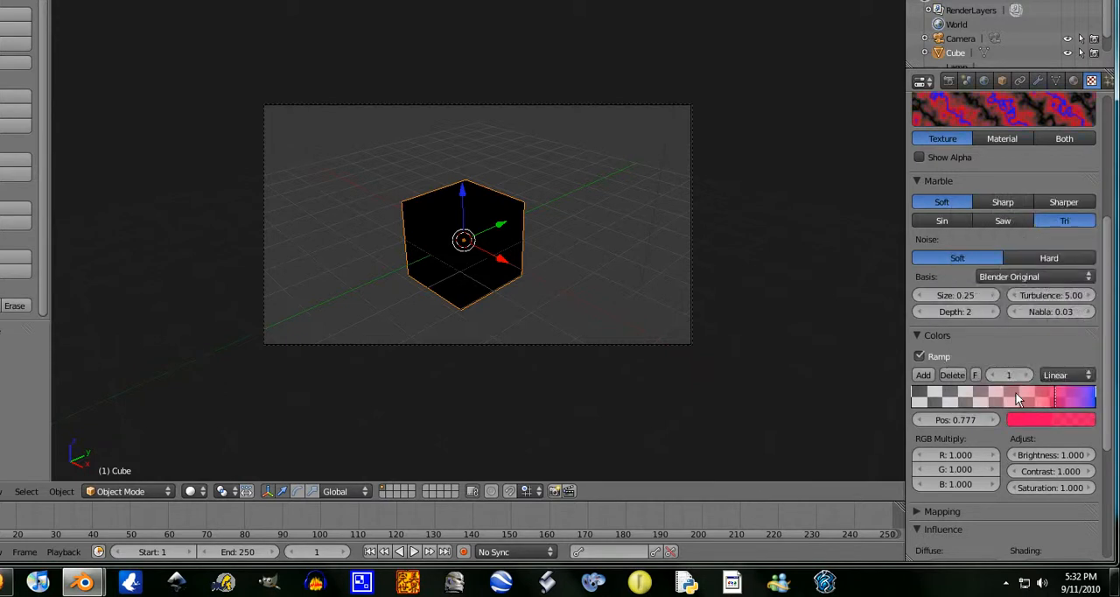
{"action": "left_click", "coordinate": [1008, 396]}
{"action": "left_click", "coordinate": [1056, 420]}
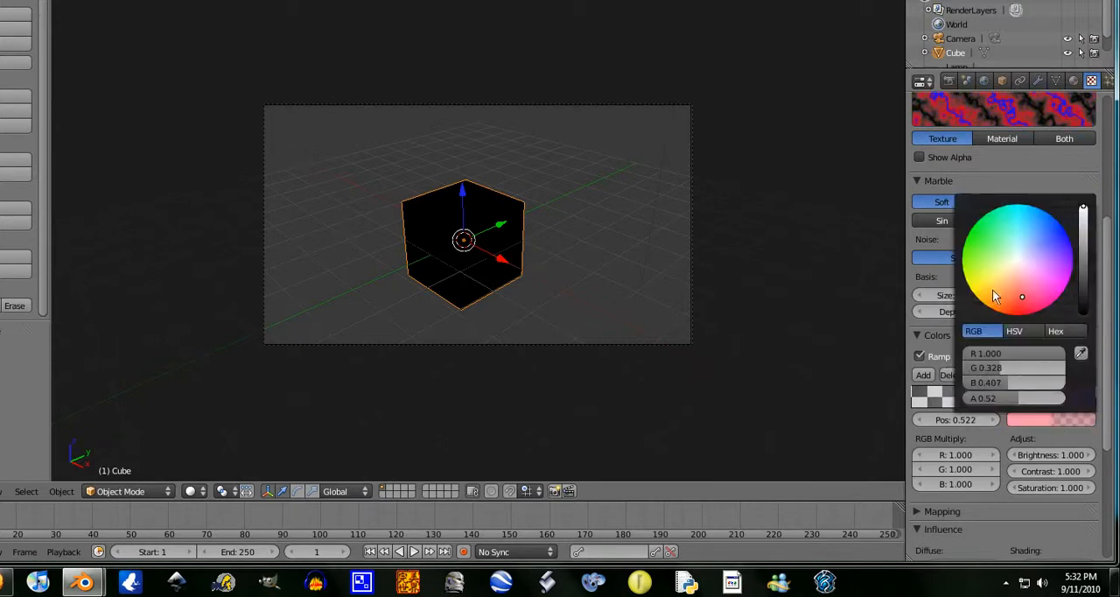
{"action": "left_click_drag", "start_coordinate": [997, 292], "coordinate": [894, 204]}
{"action": "scroll", "coordinate": [970, 418], "scroll_direction": "down", "scroll_amount": 6}
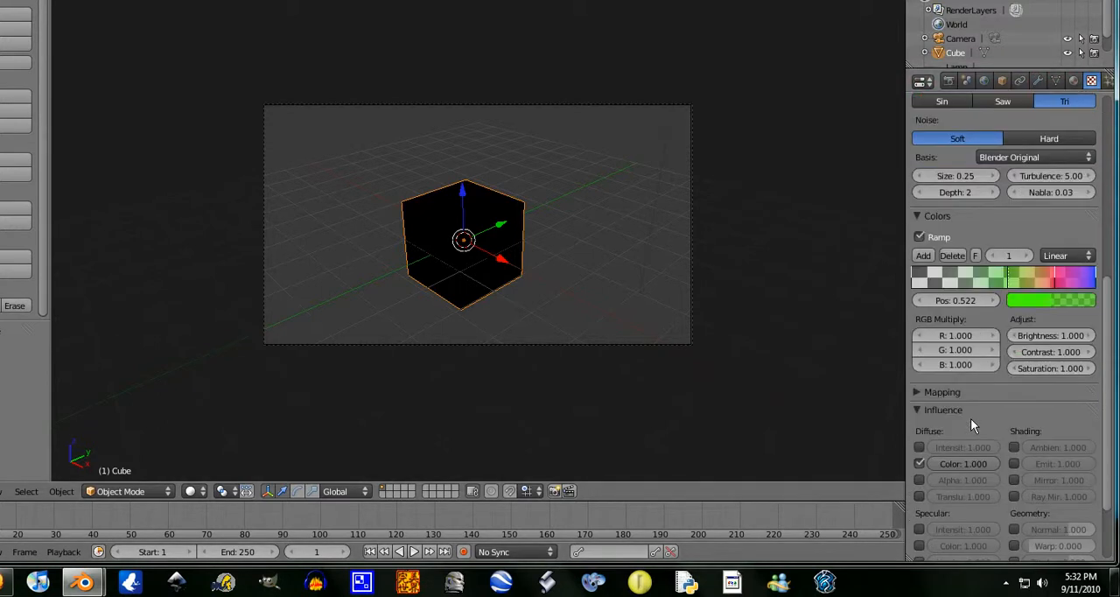
{"action": "scroll", "coordinate": [970, 418], "scroll_direction": "up", "scroll_amount": 10}
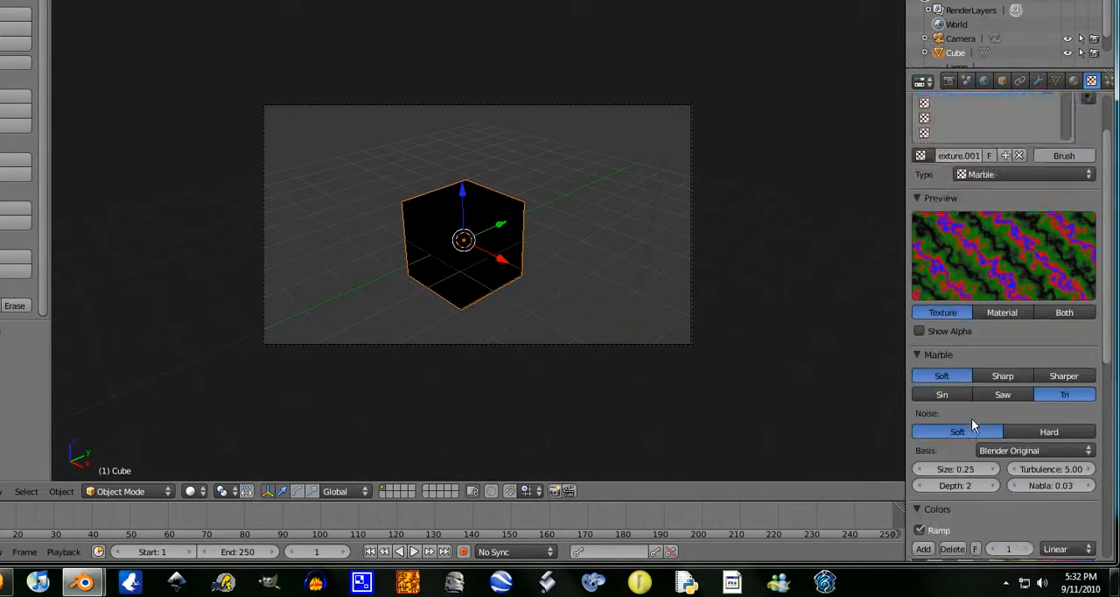
{"action": "scroll", "coordinate": [1008, 362], "scroll_direction": "down", "scroll_amount": 6}
{"action": "scroll", "coordinate": [1015, 361], "scroll_direction": "up", "scroll_amount": 3}
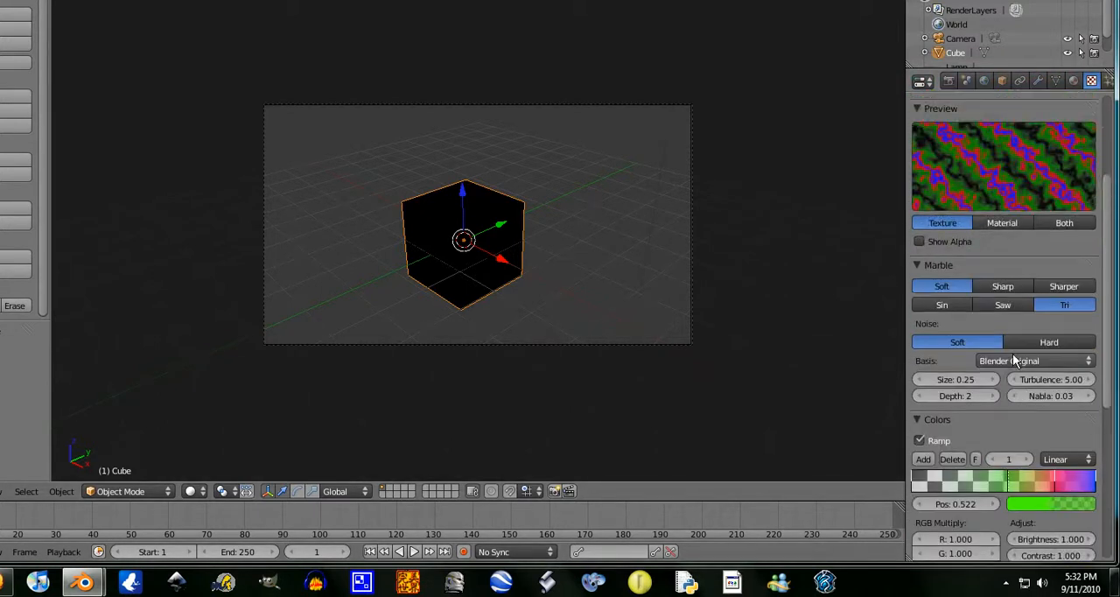
{"action": "scroll", "coordinate": [1015, 360], "scroll_direction": "up", "scroll_amount": 2}
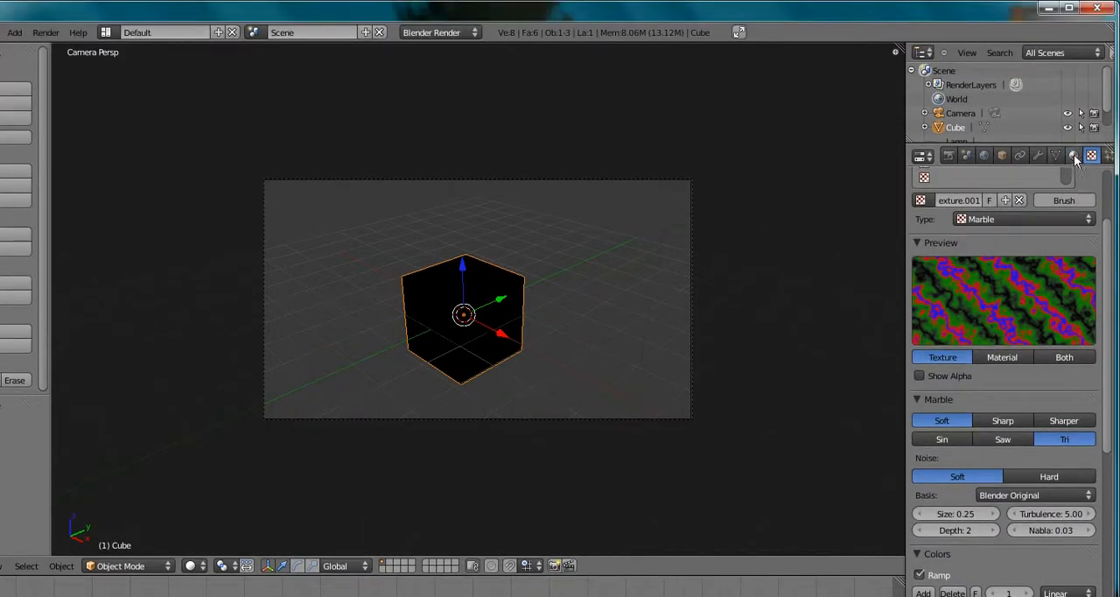
Check the material preview with both textures combined and render an image of the cube
{"action": "left_click", "coordinate": [1074, 80]}
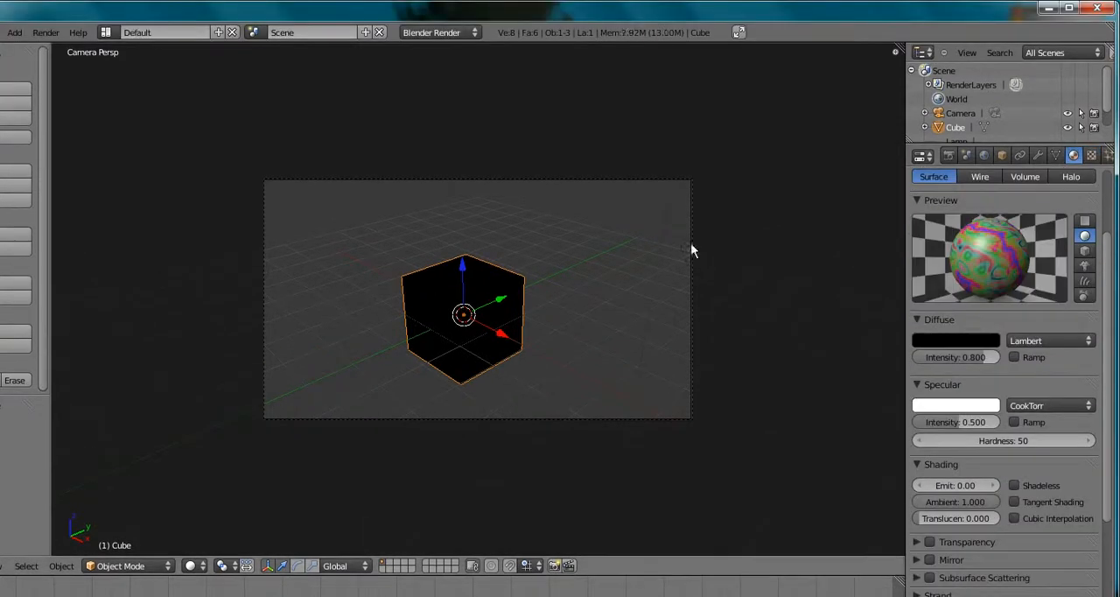
{"action": "left_click", "coordinate": [46, 32]}
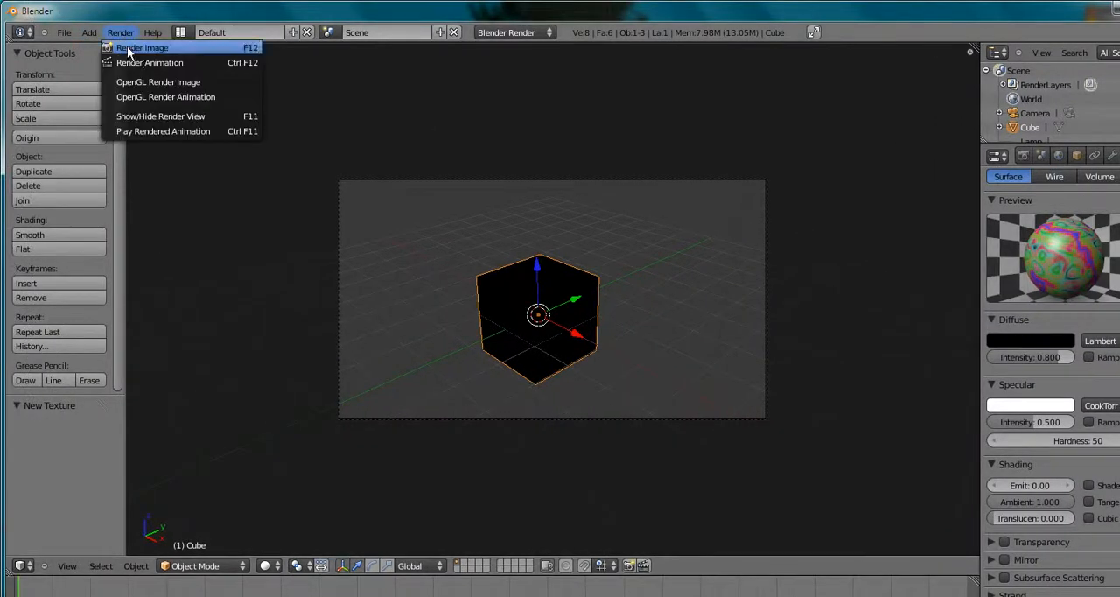
{"action": "left_click", "coordinate": [60, 50]}
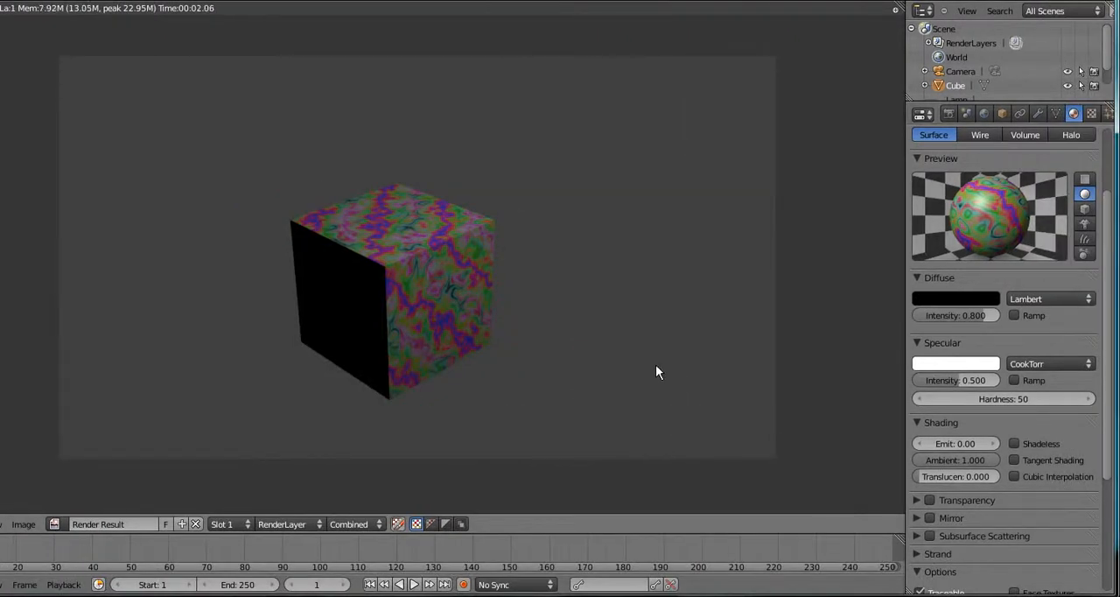
{"action": "key", "text": "Escape"}
Compare the Wood and Marble layers, and disable the Wood layer to render the cube with Marble alone
{"action": "left_click", "coordinate": [1090, 113]}
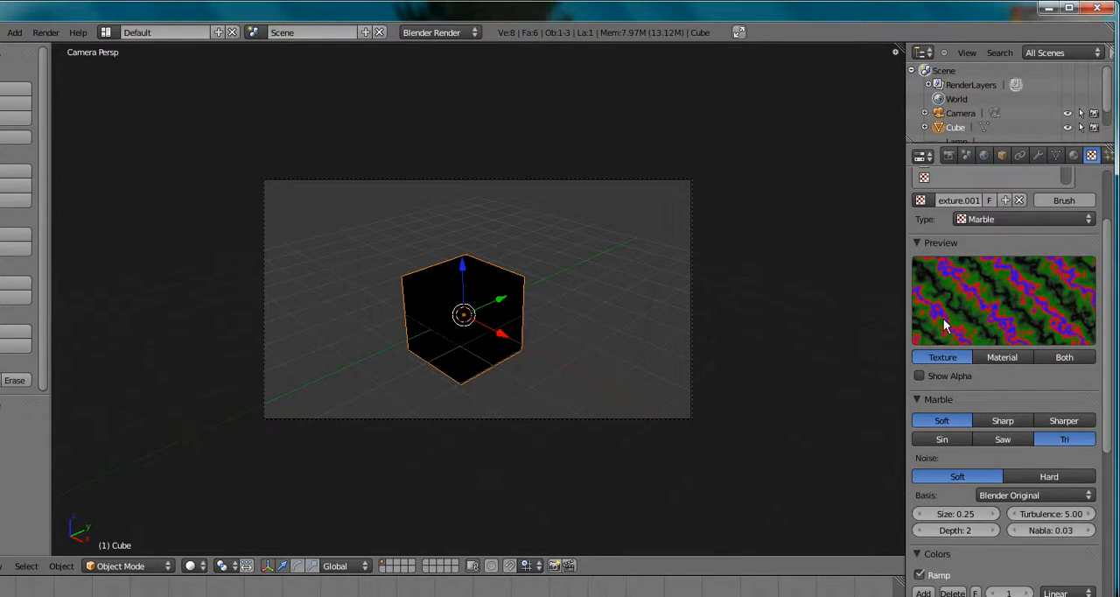
{"action": "scroll", "coordinate": [1015, 230], "scroll_direction": "up", "scroll_amount": 2}
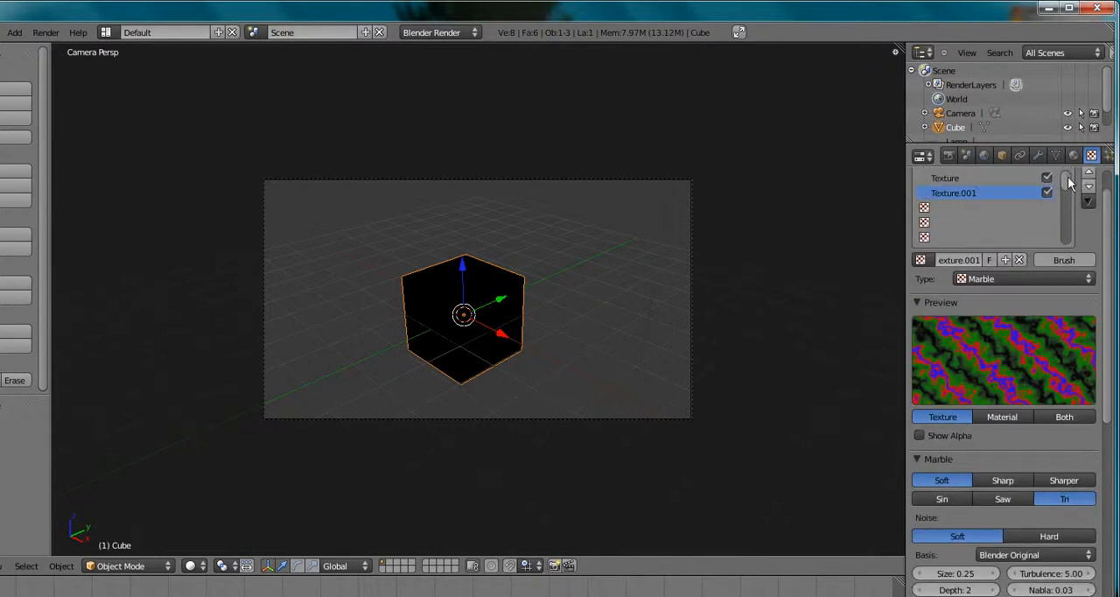
{"action": "left_click_drag", "start_coordinate": [1068, 184], "coordinate": [1057, 159]}
{"action": "left_click", "coordinate": [949, 177]}
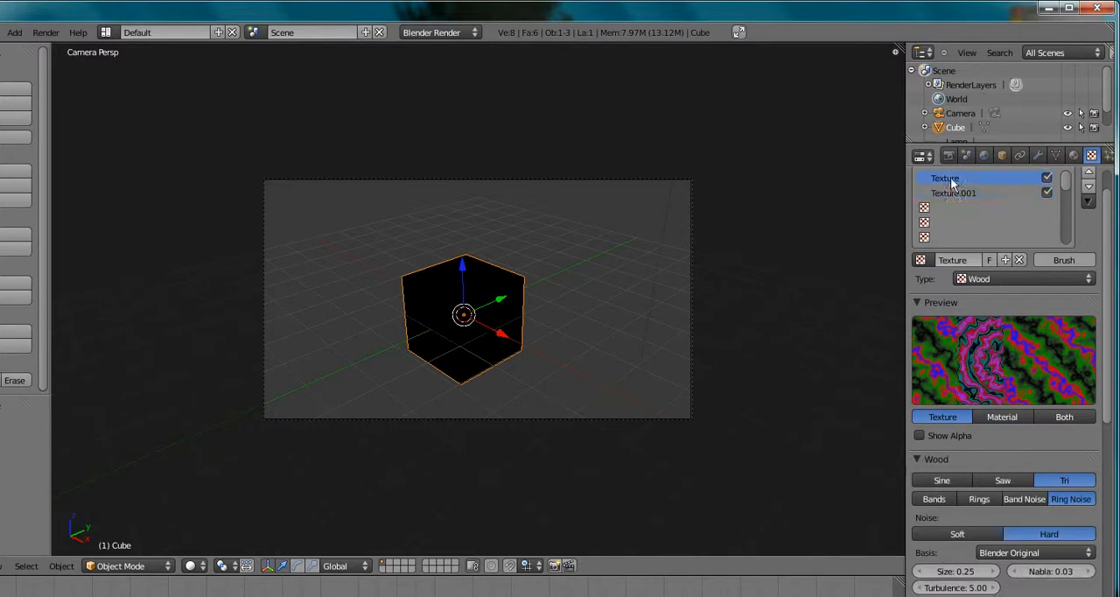
{"action": "left_click", "coordinate": [951, 191]}
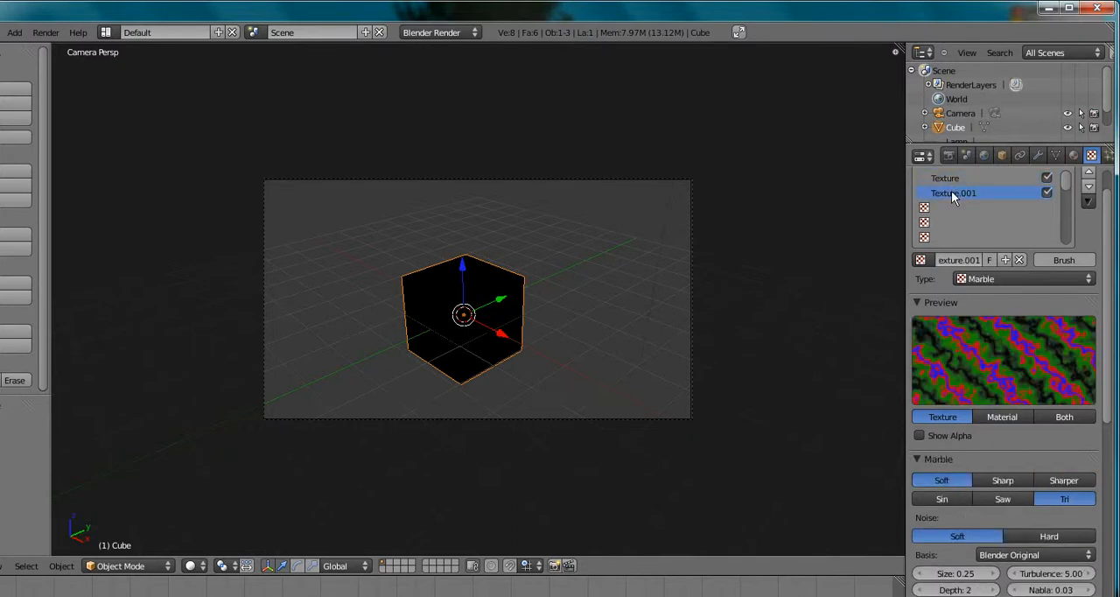
{"action": "left_click", "coordinate": [1047, 178]}
{"action": "left_click", "coordinate": [49, 32]}
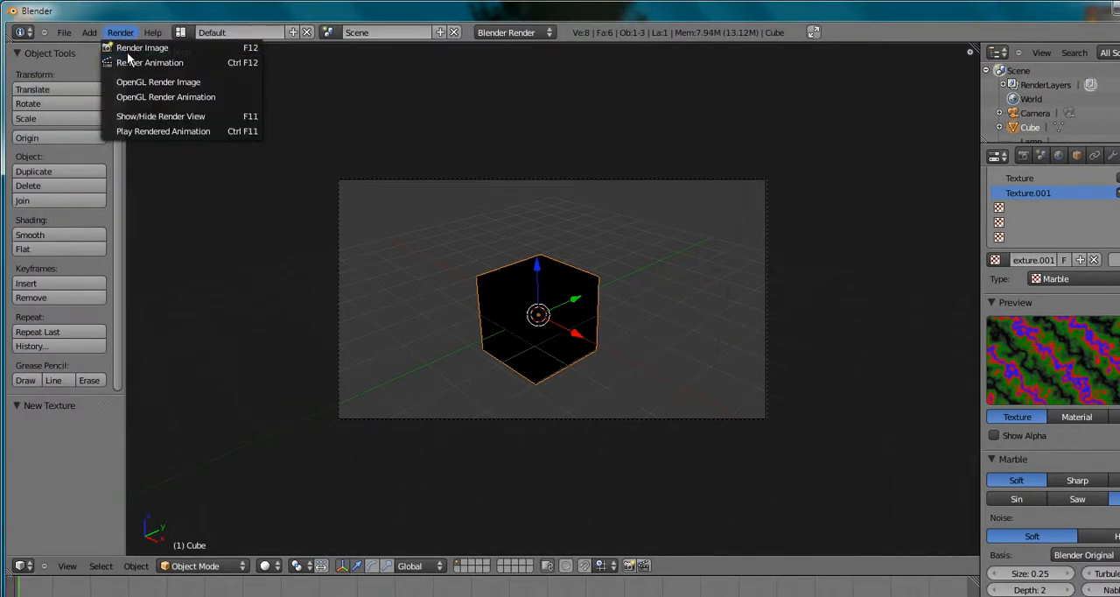
{"action": "left_click", "coordinate": [127, 51]}
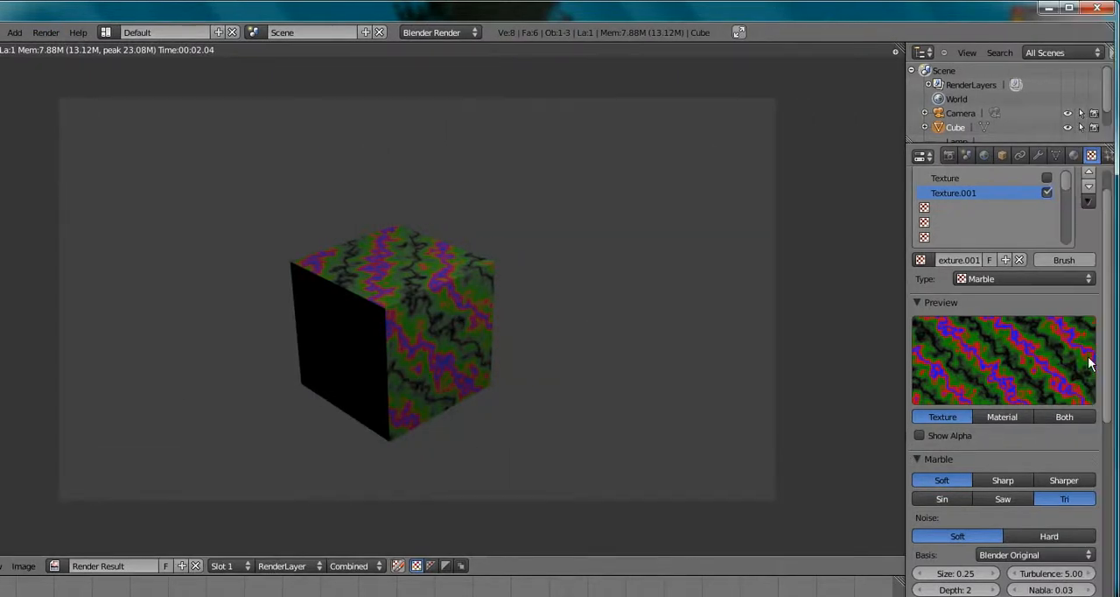
{"action": "key", "text": "Escape"}
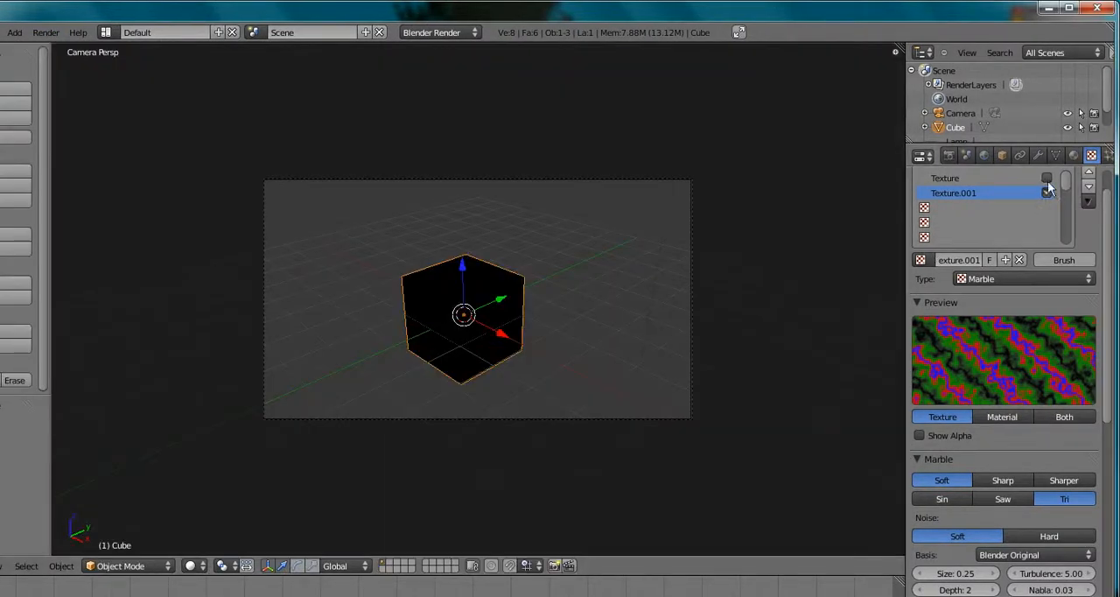
Re-enable the Wood texture layer and render the cube with both textures
{"action": "left_click", "coordinate": [45, 32]}
{"action": "left_click", "coordinate": [65, 47]}
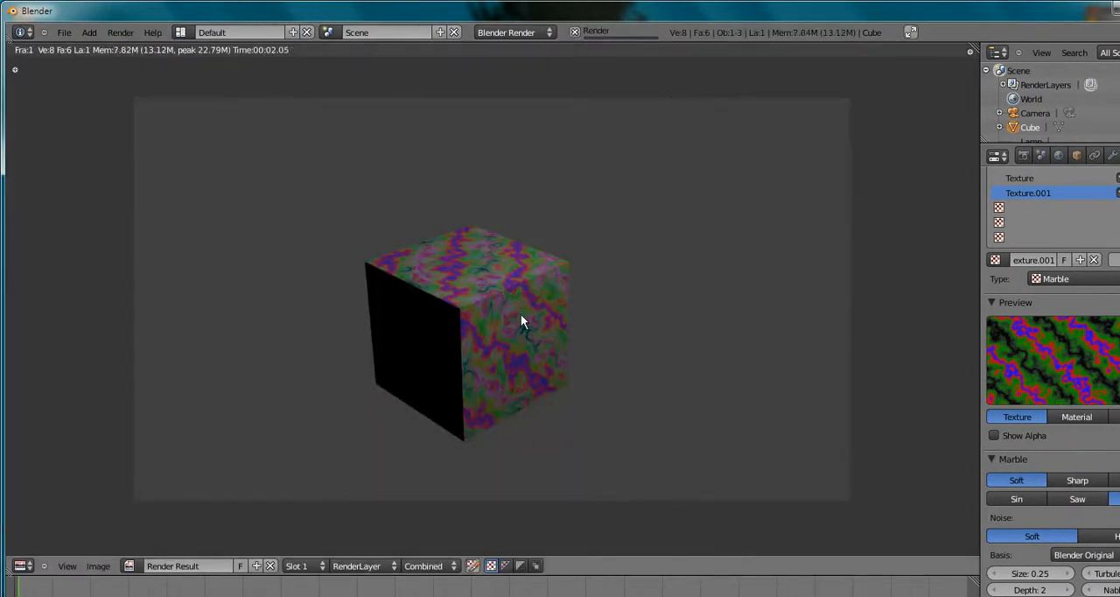
{"action": "key", "text": "Escape"}
Set the Marble texture's influence blend type to Multiply, select the Wood texture and render the cube
{"action": "scroll", "coordinate": [982, 422], "scroll_direction": "down", "scroll_amount": 10}
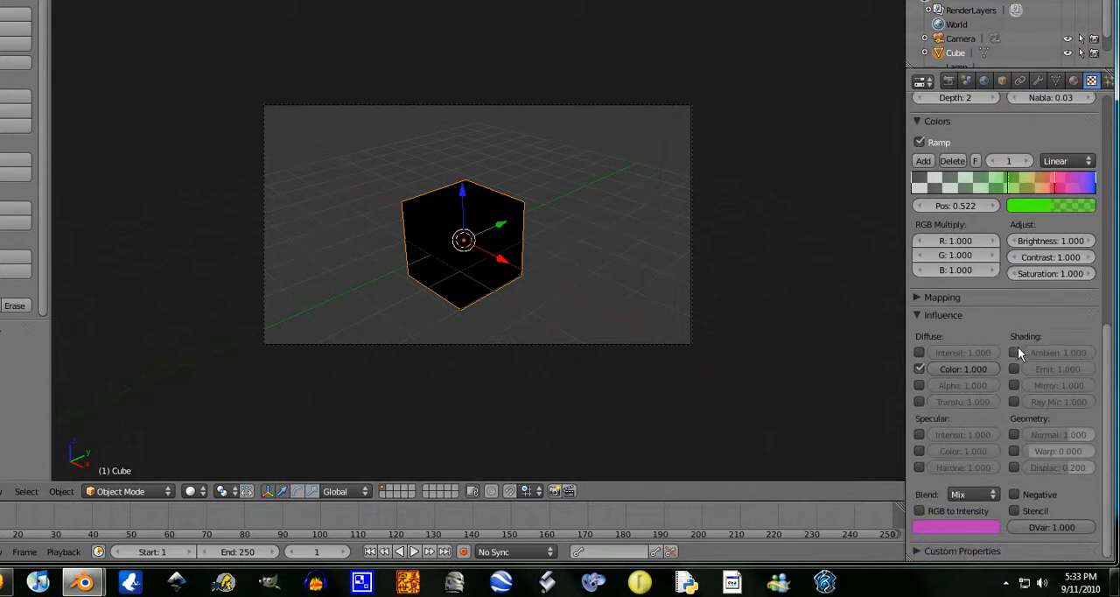
{"action": "left_click", "coordinate": [984, 494]}
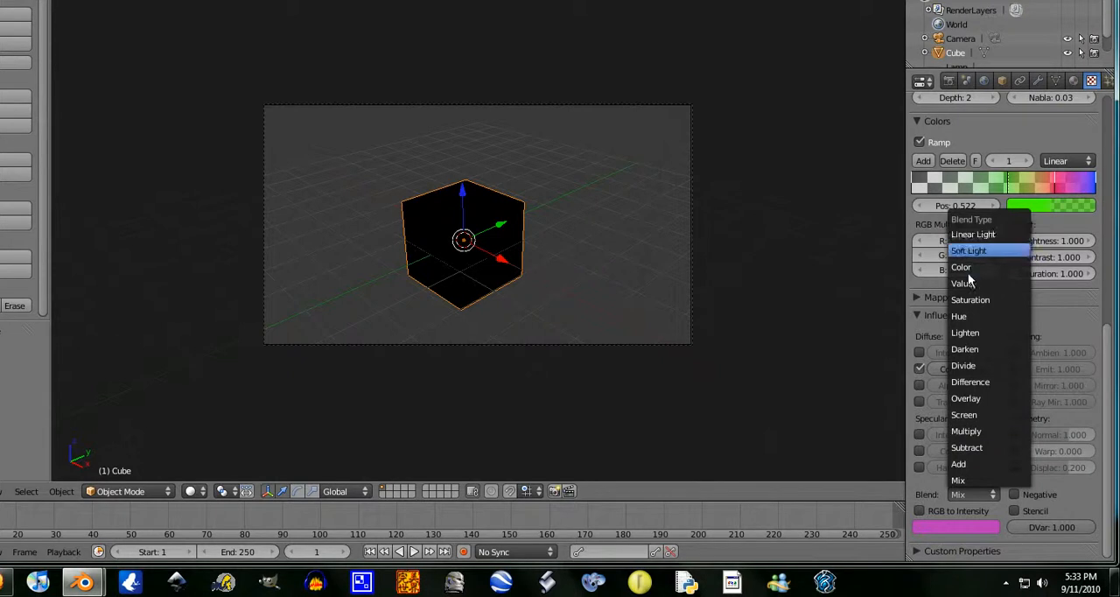
{"action": "left_click", "coordinate": [987, 431]}
{"action": "scroll", "coordinate": [1011, 424], "scroll_direction": "up", "scroll_amount": 12}
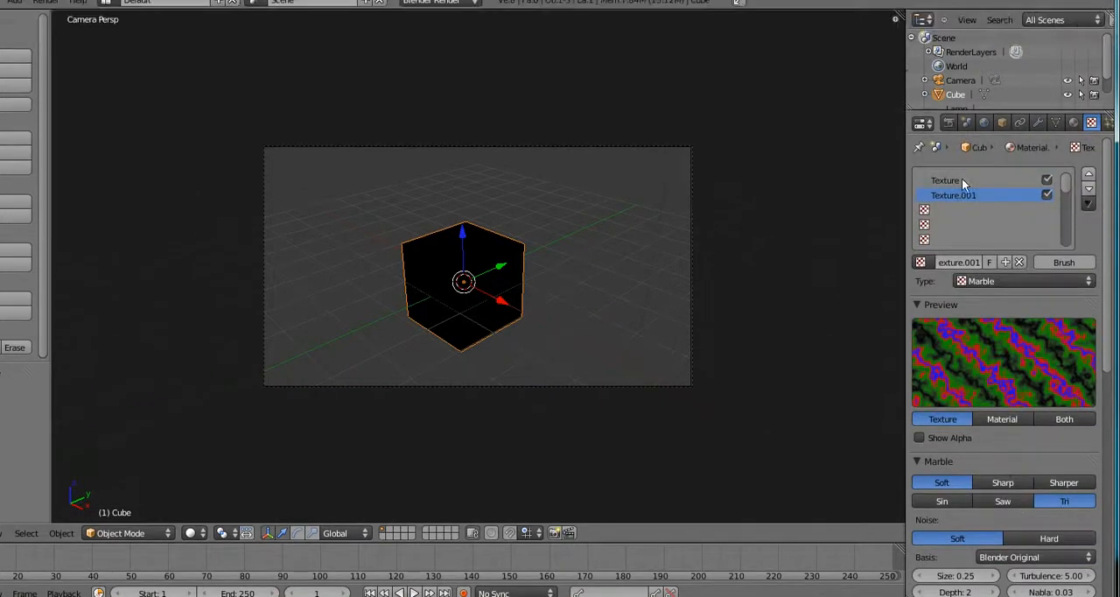
{"action": "left_click", "coordinate": [961, 179]}
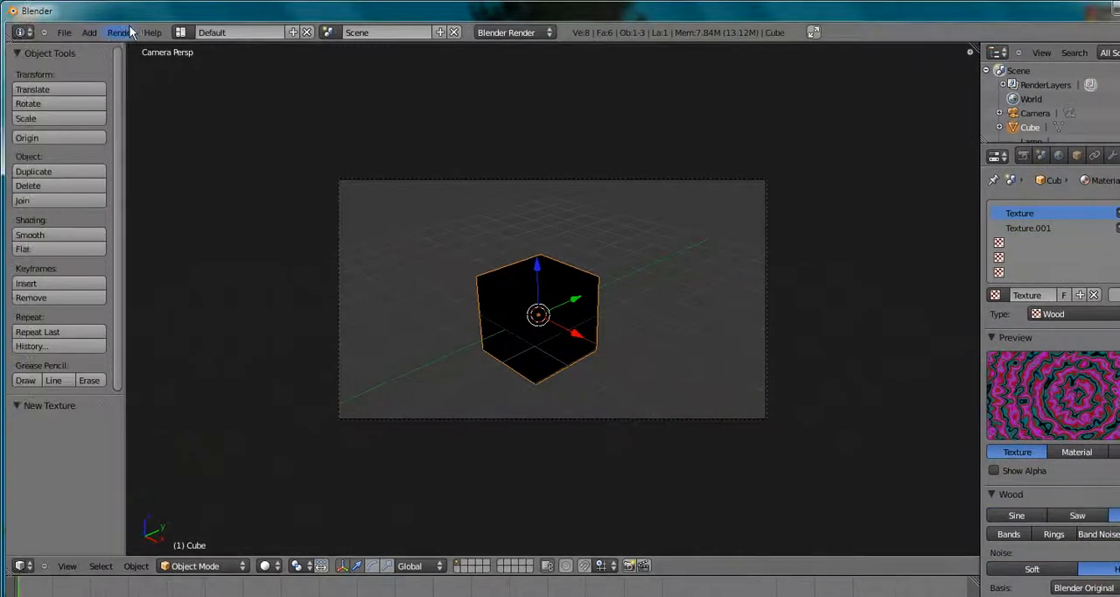
{"action": "left_click", "coordinate": [48, 2]}
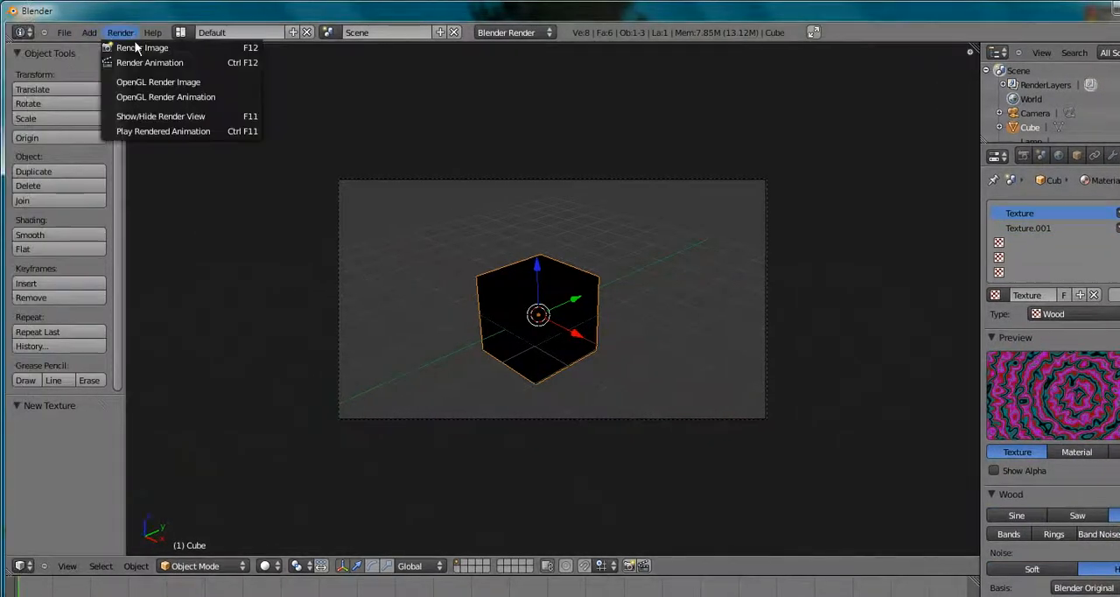
{"action": "left_click", "coordinate": [140, 48]}
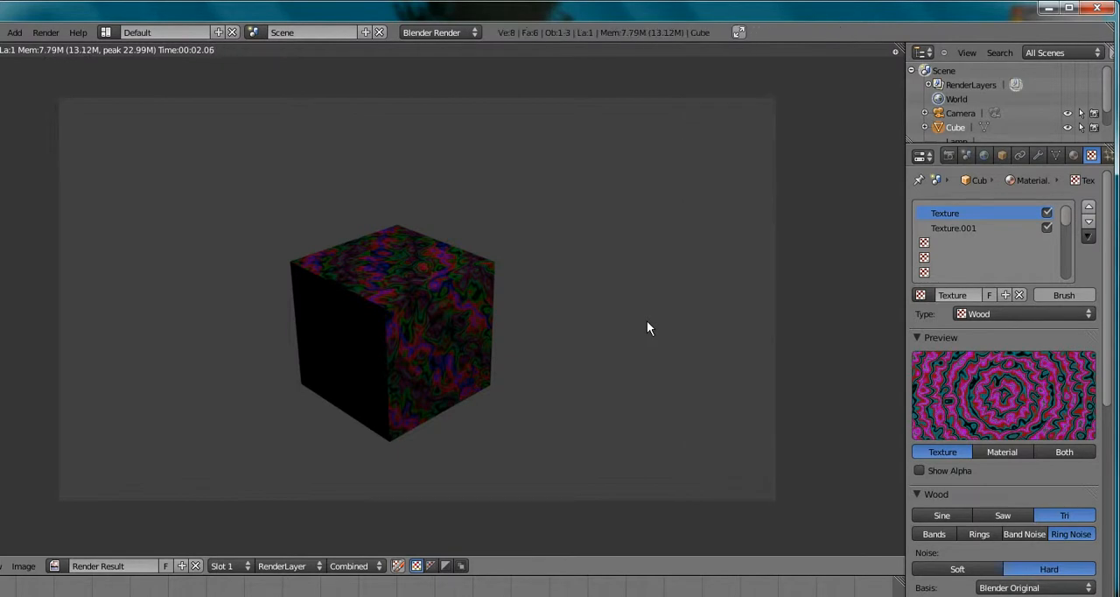
{"action": "key", "text": "Escape"}
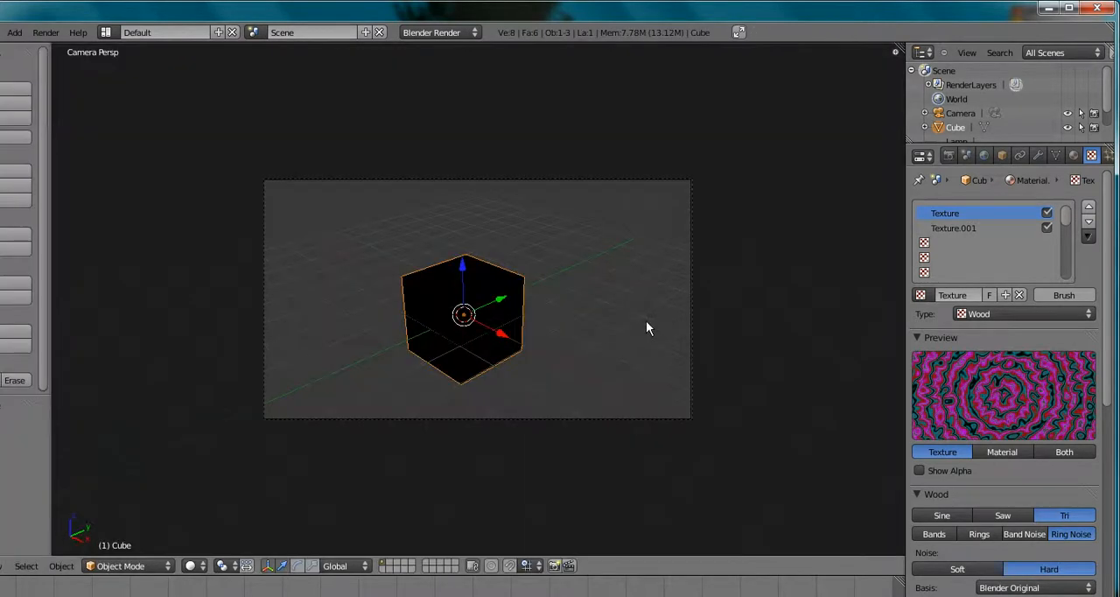
Set the Wood texture's influence blend type to Multiply and render the cube
{"action": "scroll", "coordinate": [1028, 503], "scroll_direction": "down", "scroll_amount": 10}
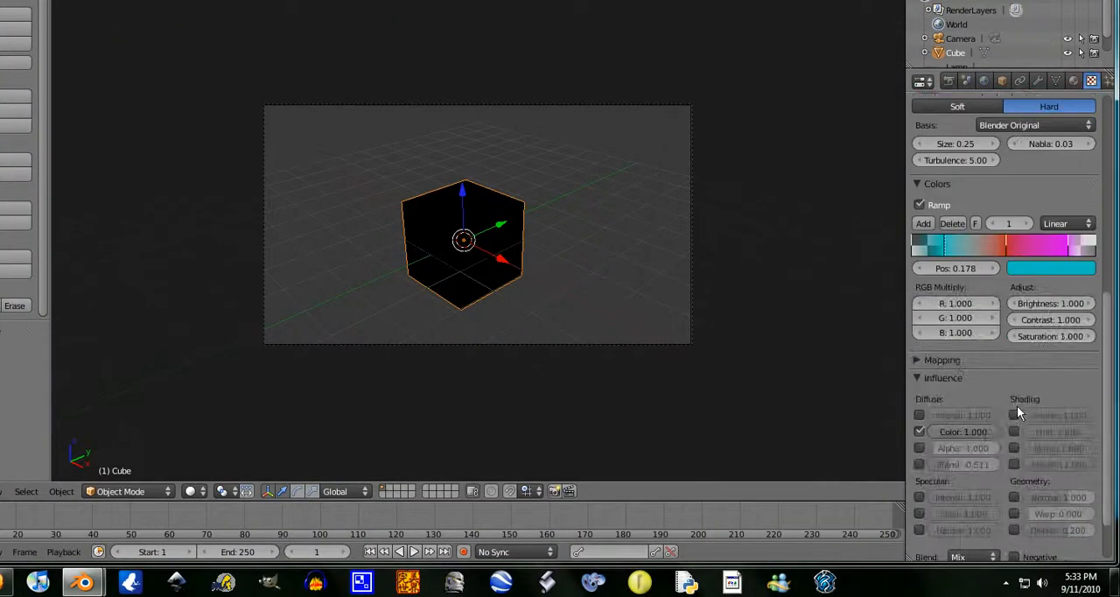
{"action": "scroll", "coordinate": [1006, 420], "scroll_direction": "down", "scroll_amount": 3}
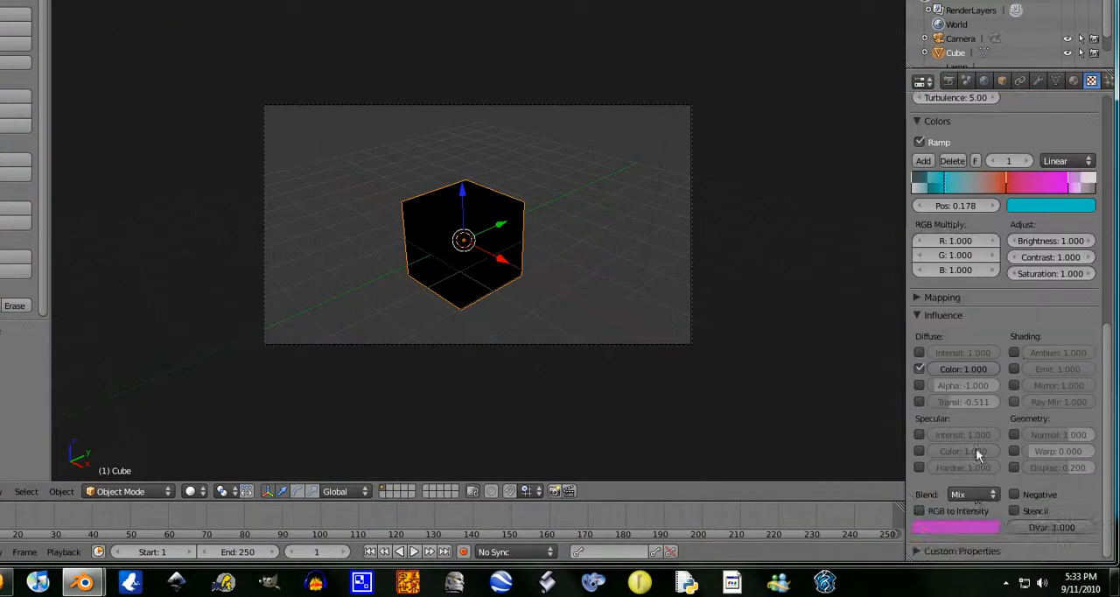
{"action": "left_click", "coordinate": [978, 492]}
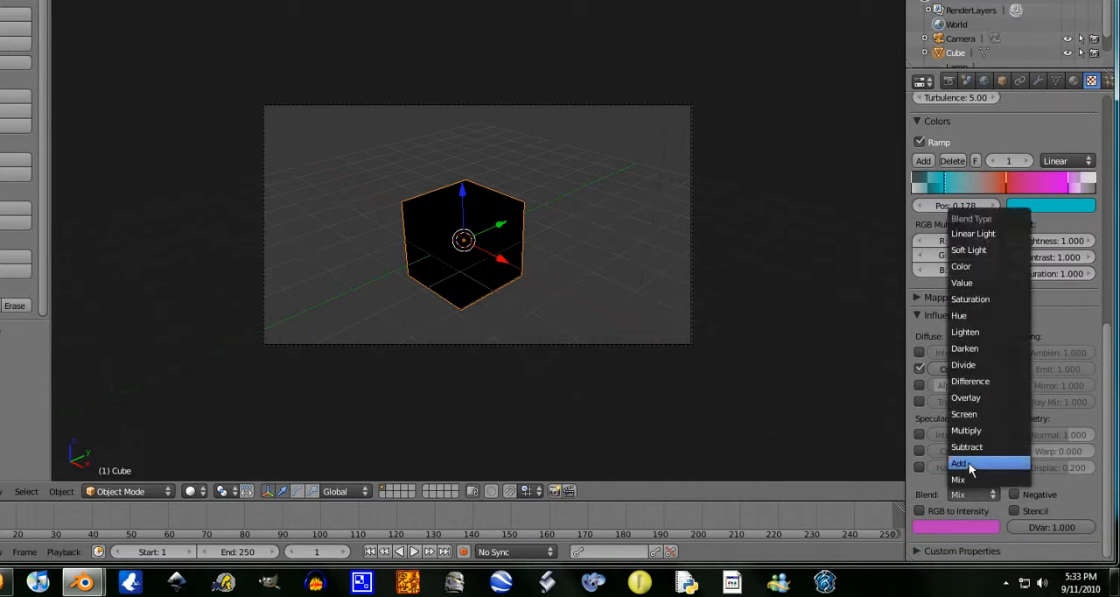
{"action": "left_click", "coordinate": [966, 430]}
{"action": "scroll", "coordinate": [968, 435], "scroll_direction": "up", "scroll_amount": 5}
{"action": "scroll", "coordinate": [967, 432], "scroll_direction": "up", "scroll_amount": 12}
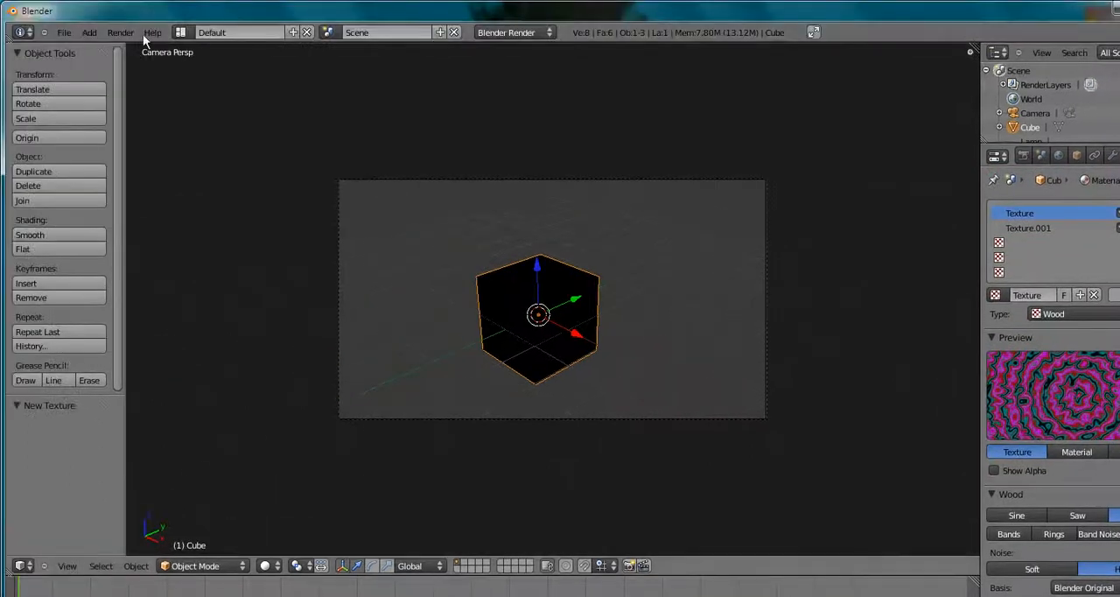
{"action": "left_click", "coordinate": [129, 32]}
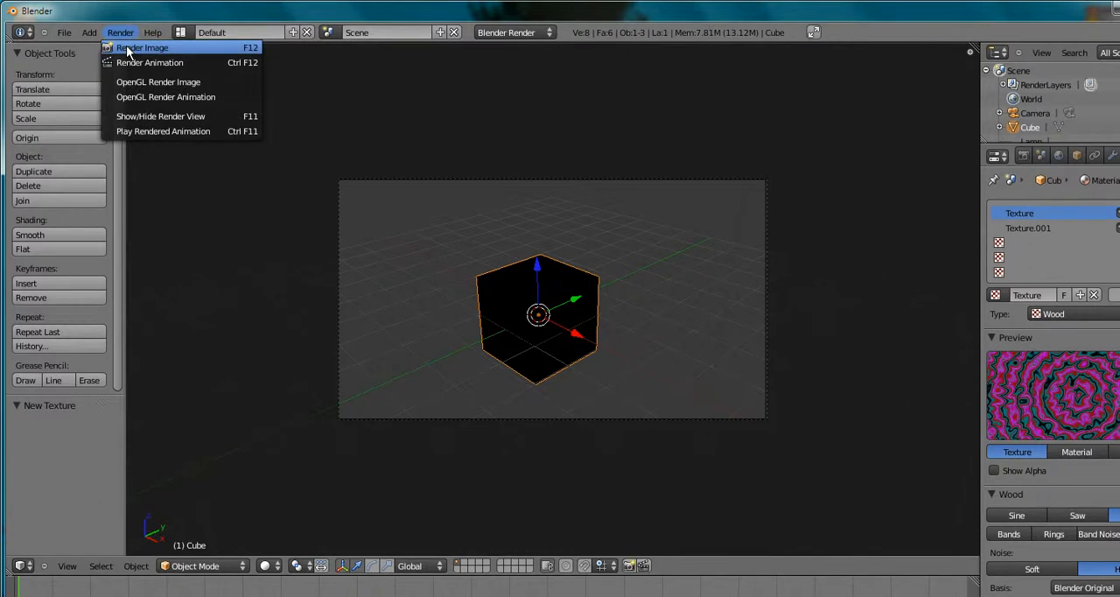
{"action": "left_click", "coordinate": [142, 47]}
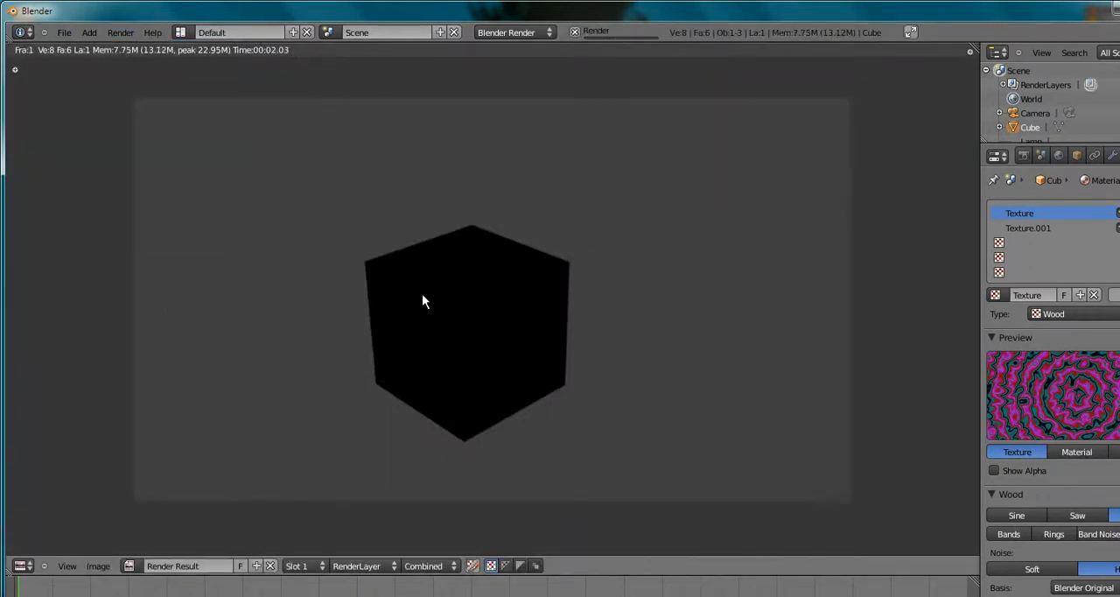
{"action": "key", "text": "Escape"}
Change the Wood texture's blend type to Add and render the cube
{"action": "scroll", "coordinate": [1104, 423], "scroll_direction": "down", "scroll_amount": 4}
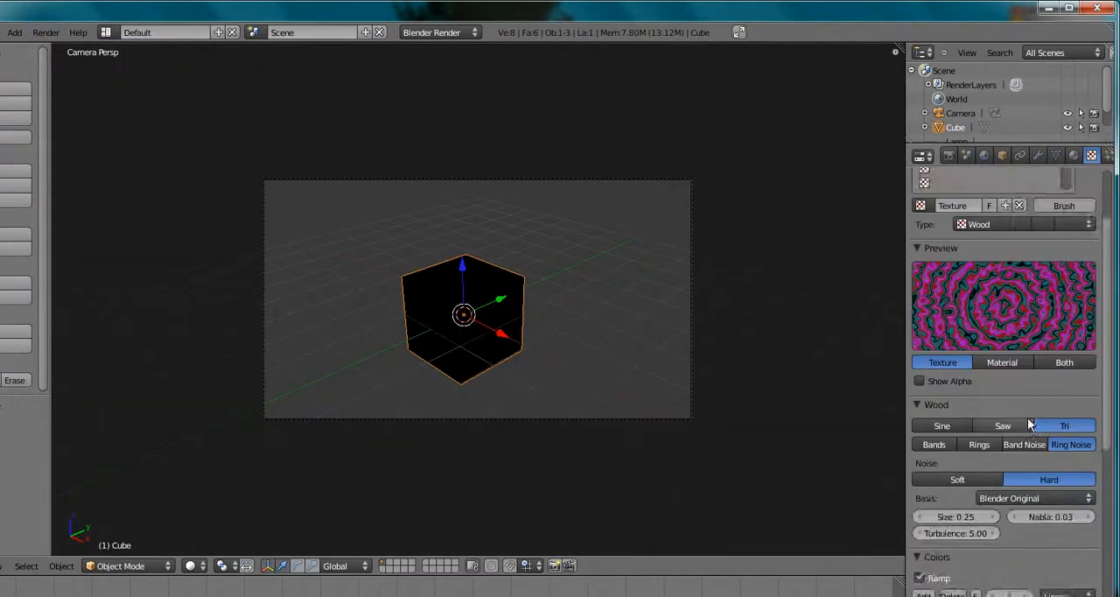
{"action": "scroll", "coordinate": [1027, 417], "scroll_direction": "down", "scroll_amount": 15}
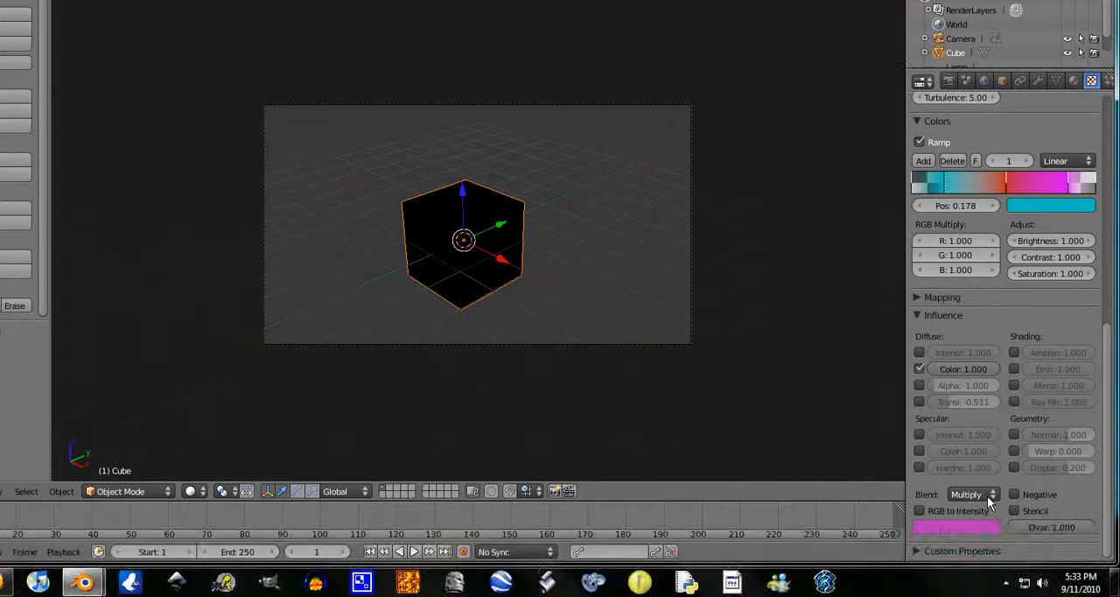
{"action": "left_click", "coordinate": [987, 495]}
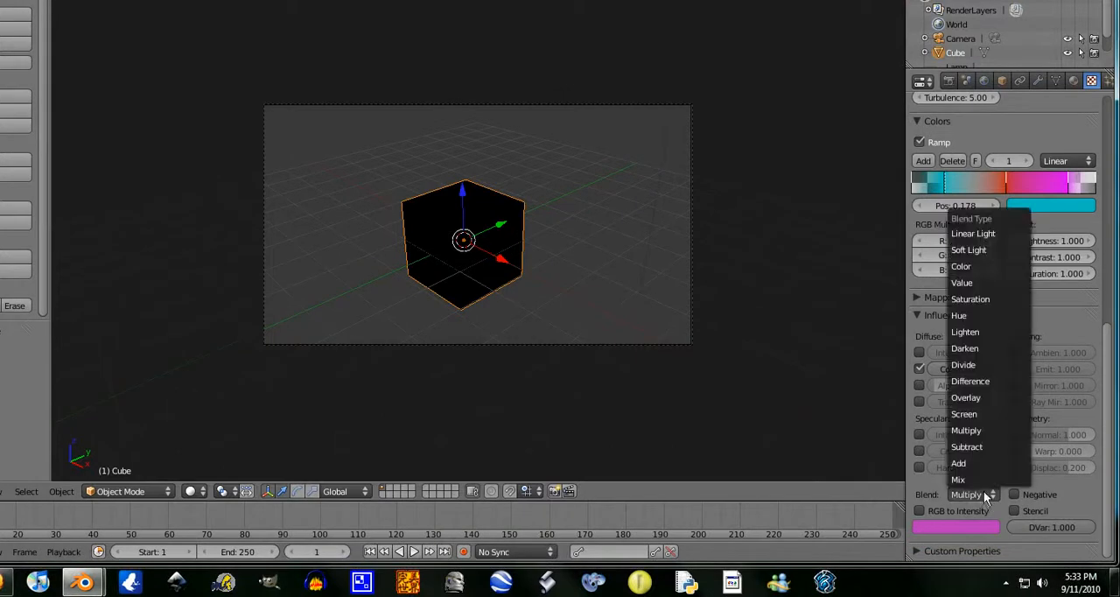
{"action": "left_click", "coordinate": [970, 463]}
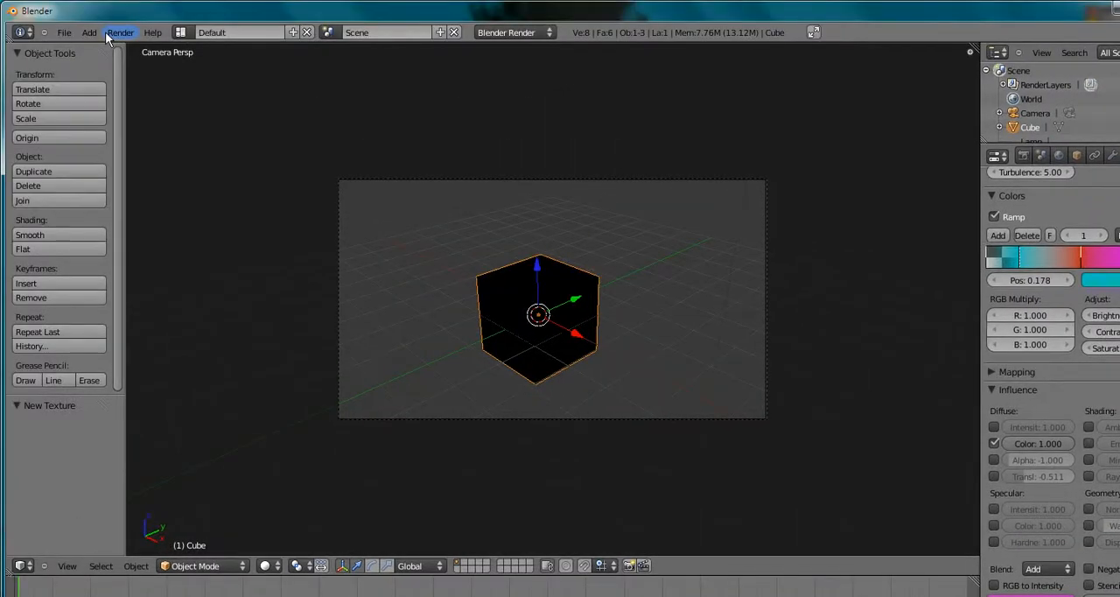
{"action": "left_click", "coordinate": [87, 1]}
{"action": "left_click", "coordinate": [142, 12]}
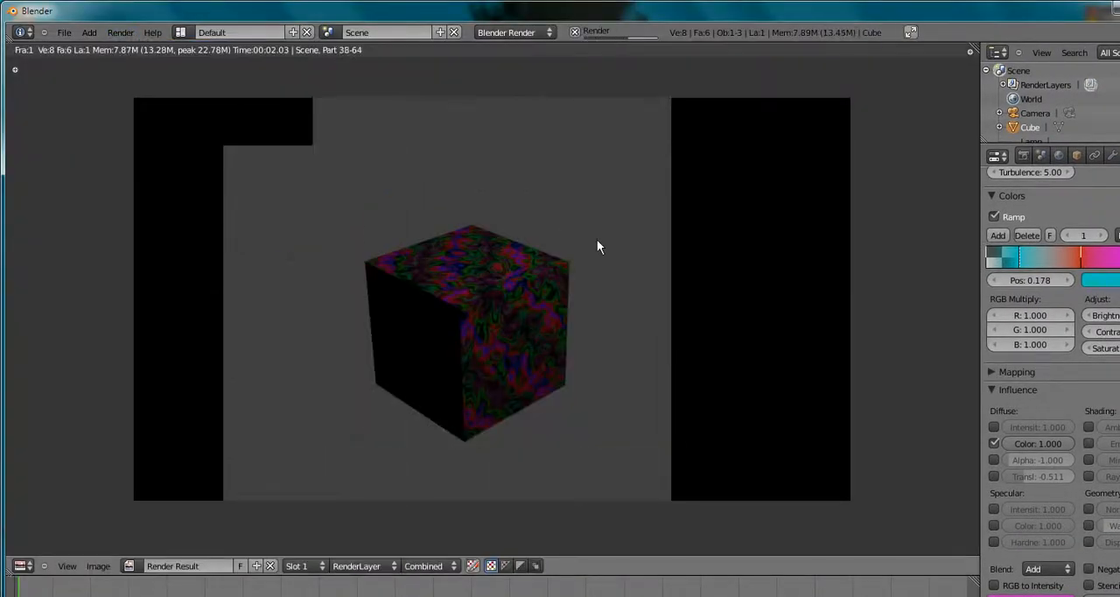
{"action": "key", "text": "Escape"}
Return the Wood texture's blend type to Mix and render the cube
{"action": "left_click", "coordinate": [1049, 569]}
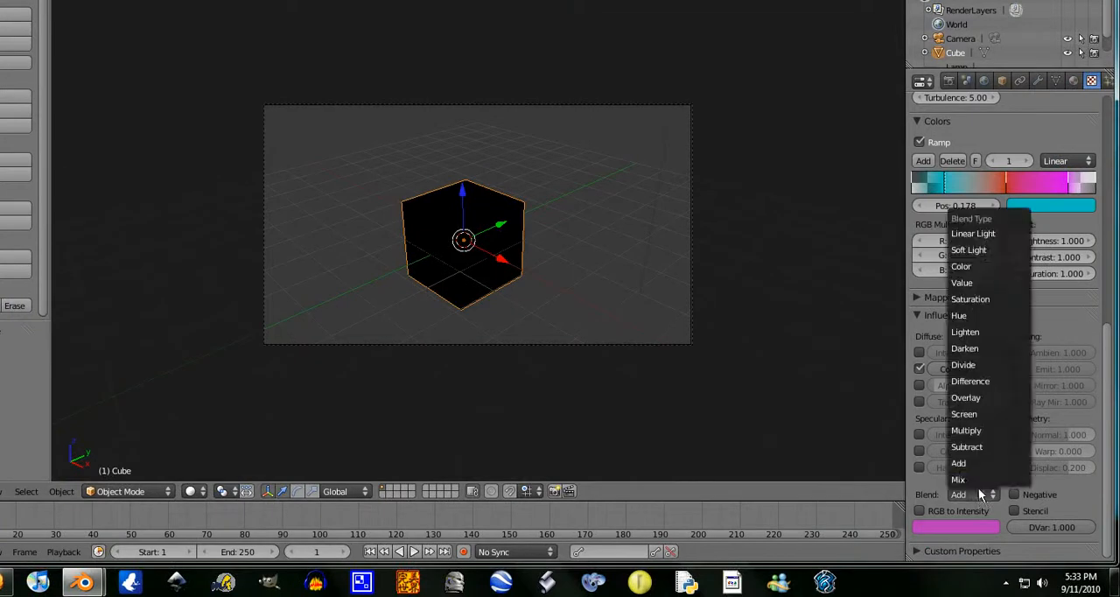
{"action": "left_click", "coordinate": [973, 478]}
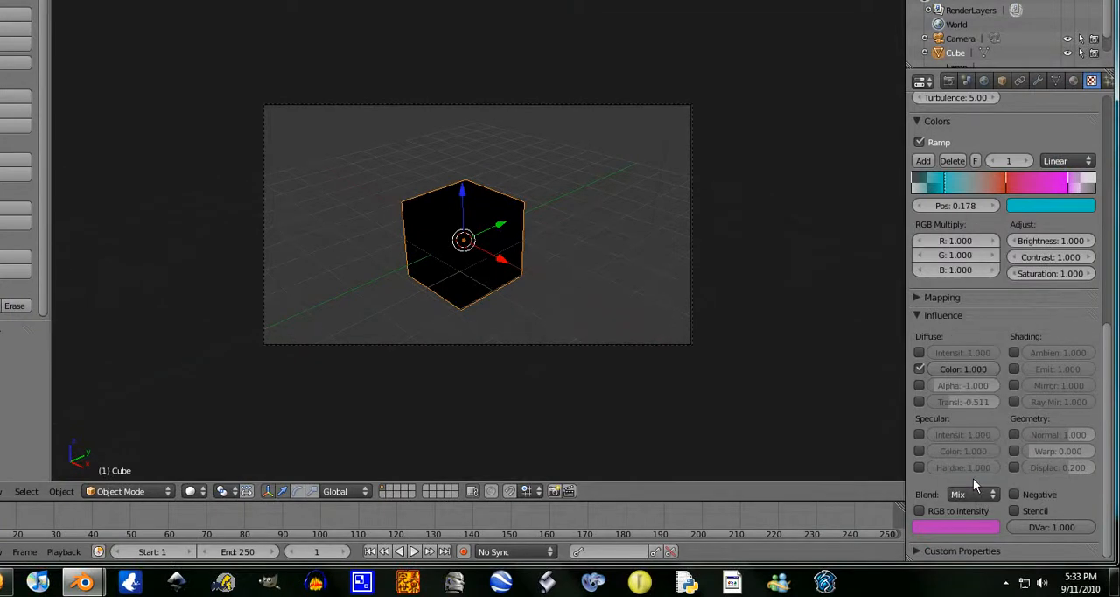
{"action": "left_click", "coordinate": [120, 32]}
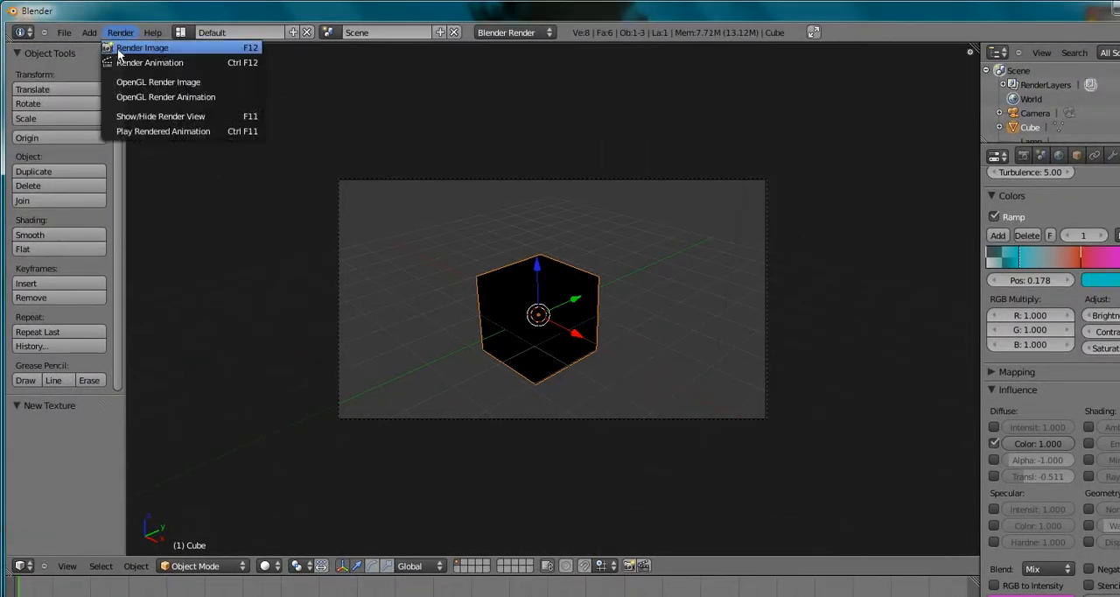
{"action": "left_click", "coordinate": [140, 47]}
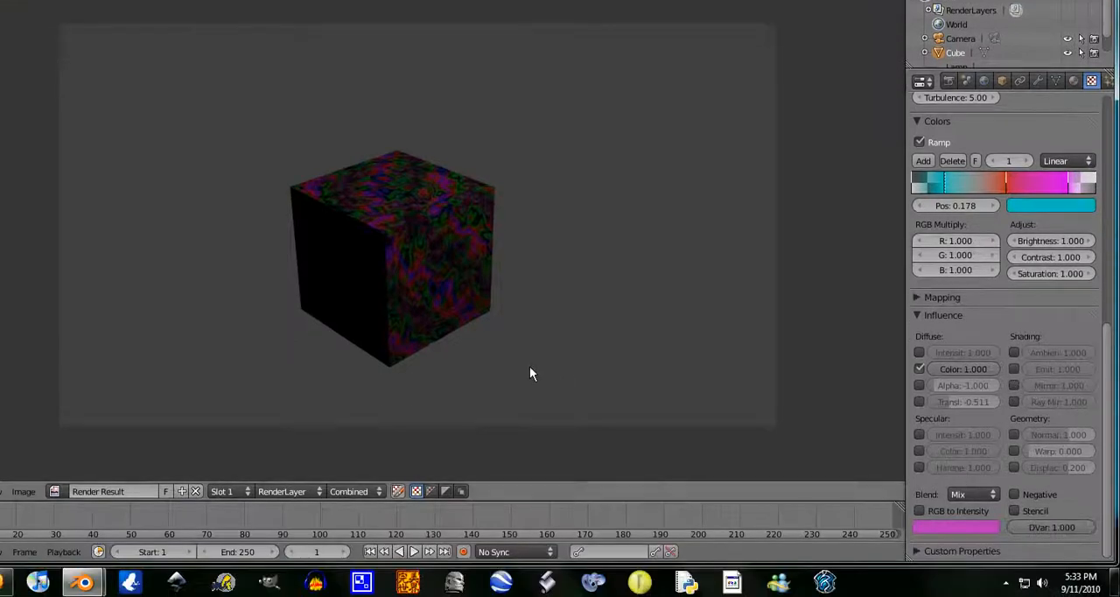
{"action": "key", "text": "Escape"}
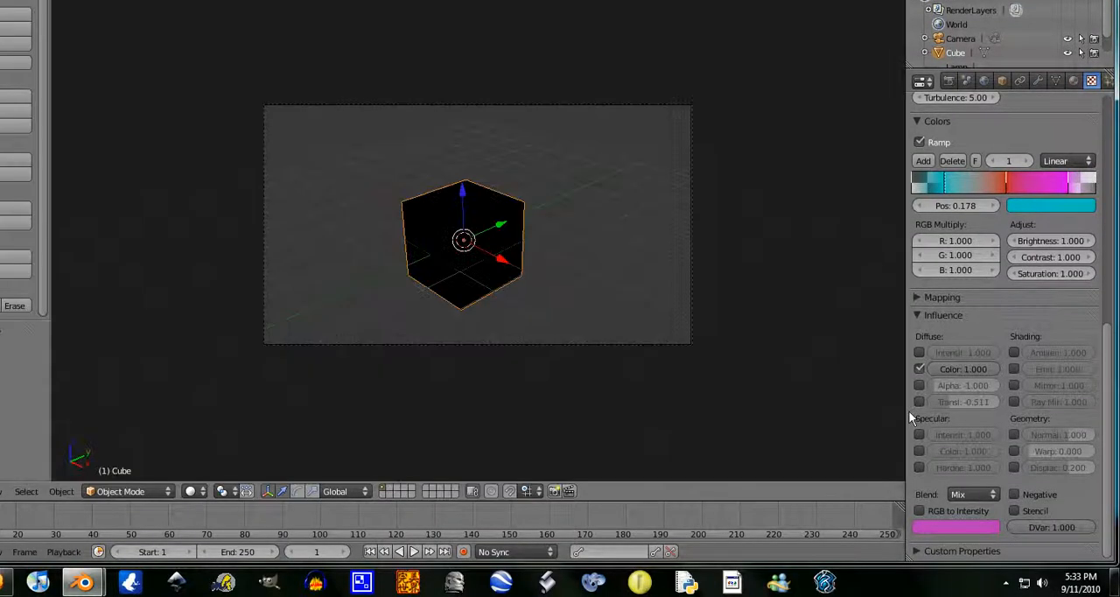
Set the Wood texture's blend type to Lighten and render the cube
{"action": "left_click", "coordinate": [984, 492]}
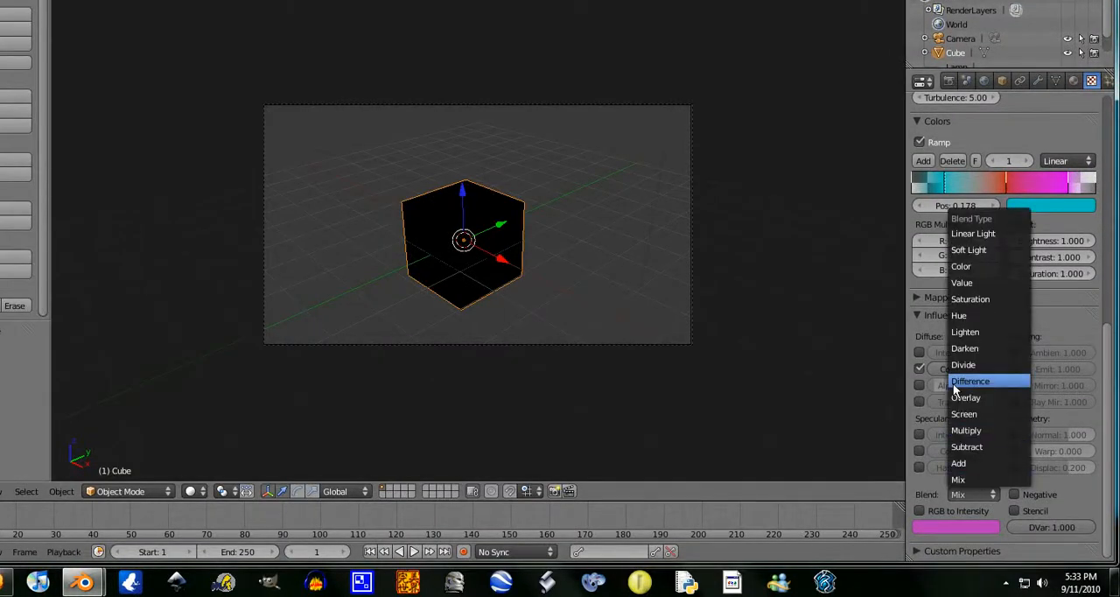
{"action": "left_click", "coordinate": [993, 494]}
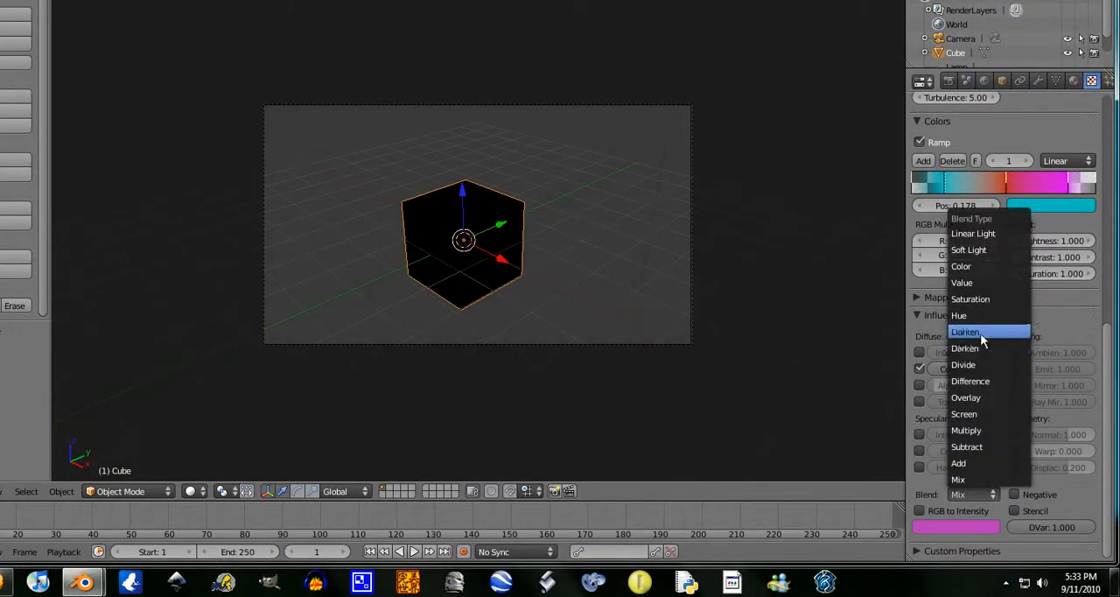
{"action": "left_click", "coordinate": [980, 333]}
{"action": "left_click", "coordinate": [980, 493]}
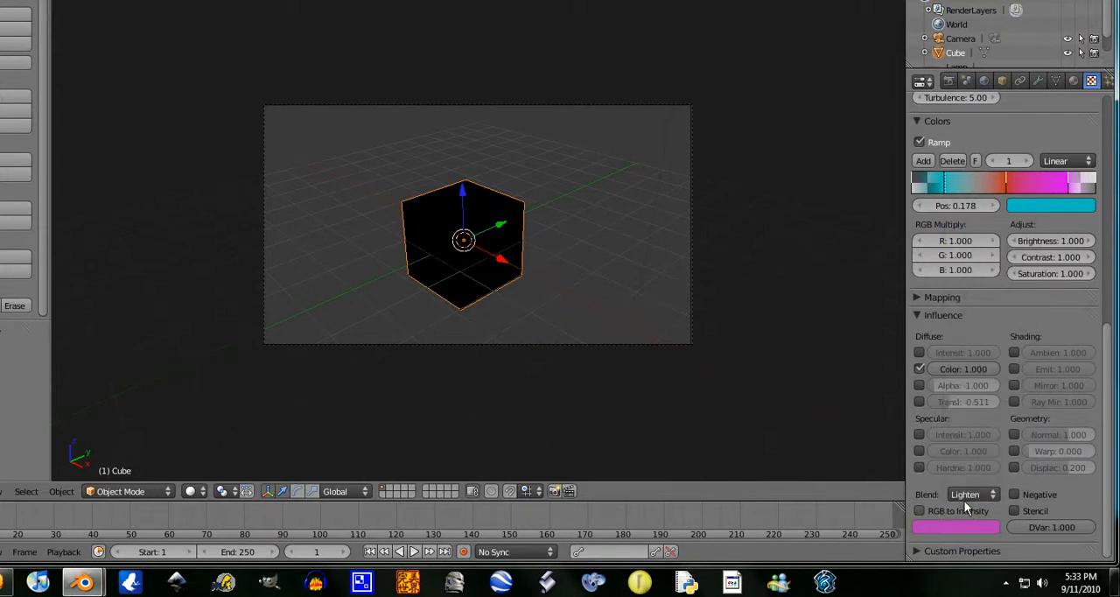
{"action": "scroll", "coordinate": [991, 395], "scroll_direction": "up", "scroll_amount": 6}
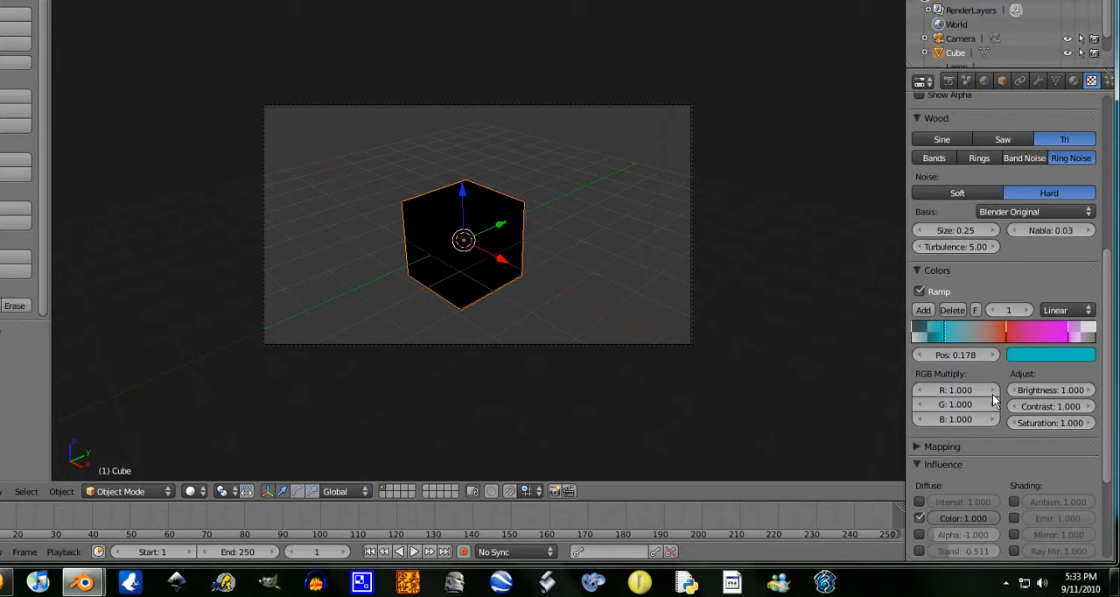
{"action": "scroll", "coordinate": [1019, 395], "scroll_direction": "up", "scroll_amount": 8}
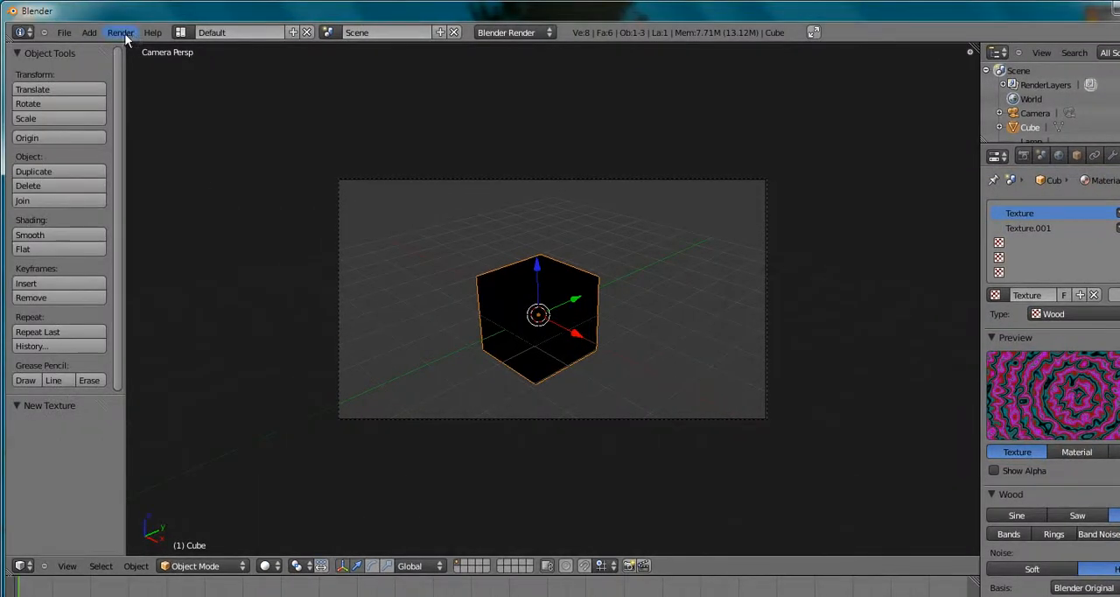
{"action": "left_click", "coordinate": [121, 33]}
{"action": "left_click", "coordinate": [122, 46]}
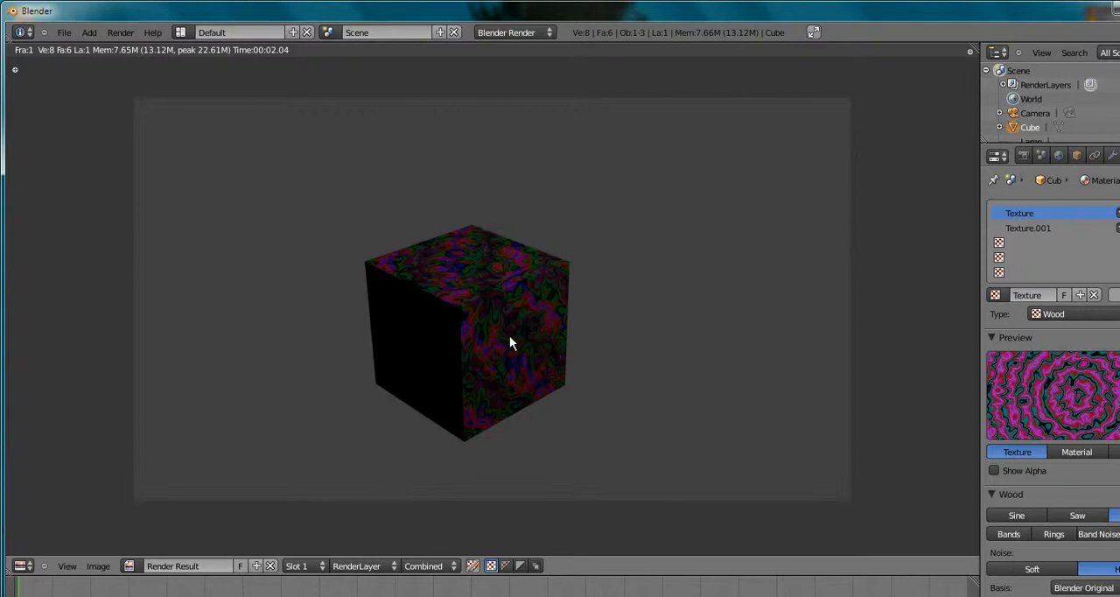
{"action": "key", "text": "Escape"}
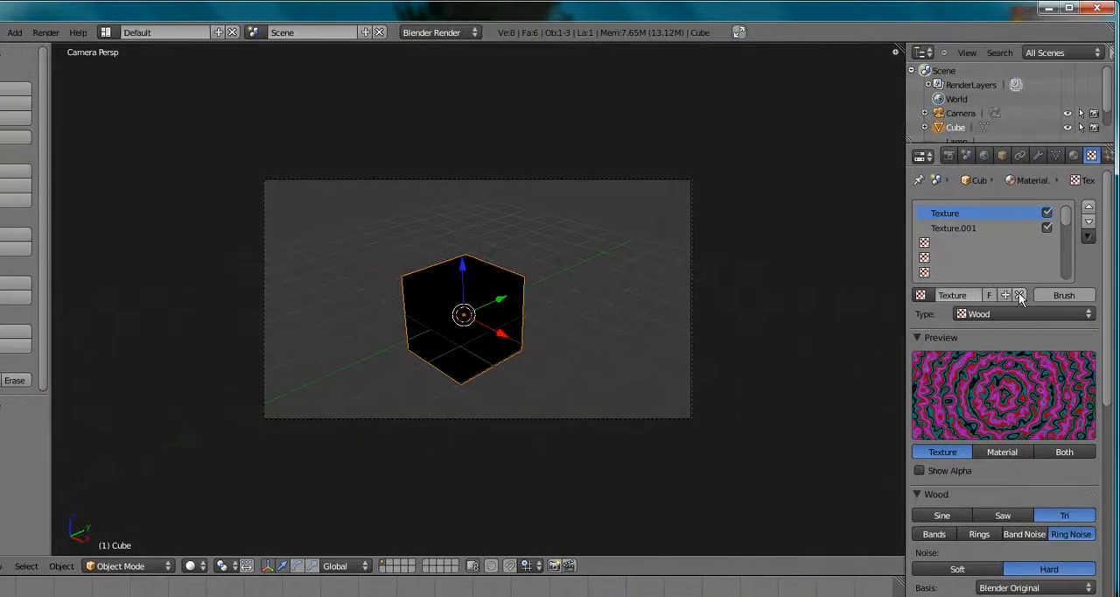
Remove both the Wood and the Marble textures from the cube's material
{"action": "left_click", "coordinate": [1019, 295]}
{"action": "left_click", "coordinate": [962, 228]}
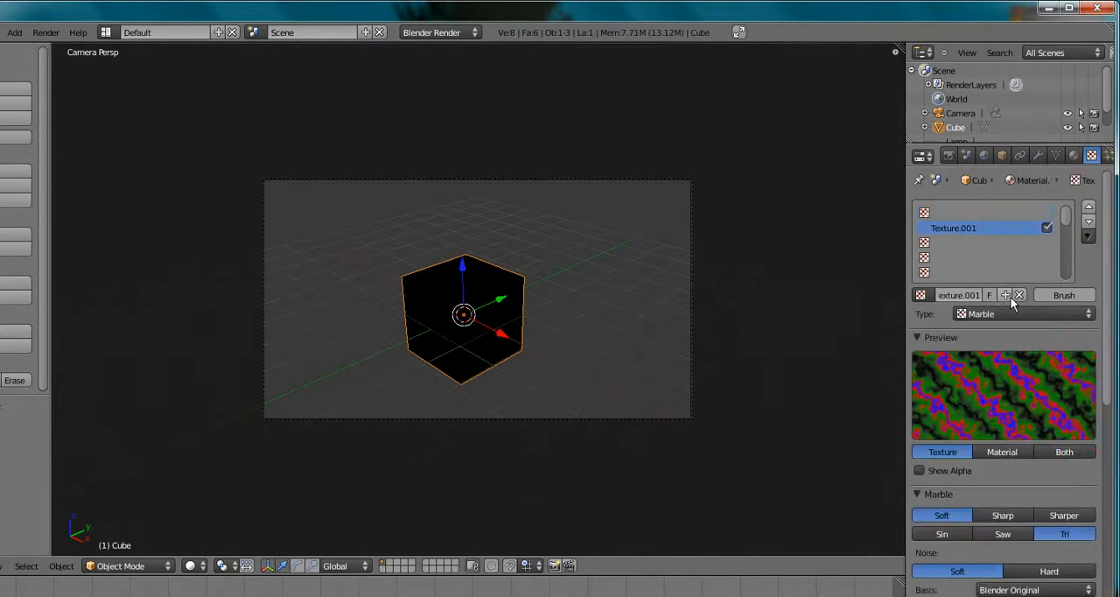
{"action": "left_click", "coordinate": [1019, 295]}
Set the material's diffuse color to a light grey with R, G and B at 0.604
{"action": "left_click", "coordinate": [1073, 155]}
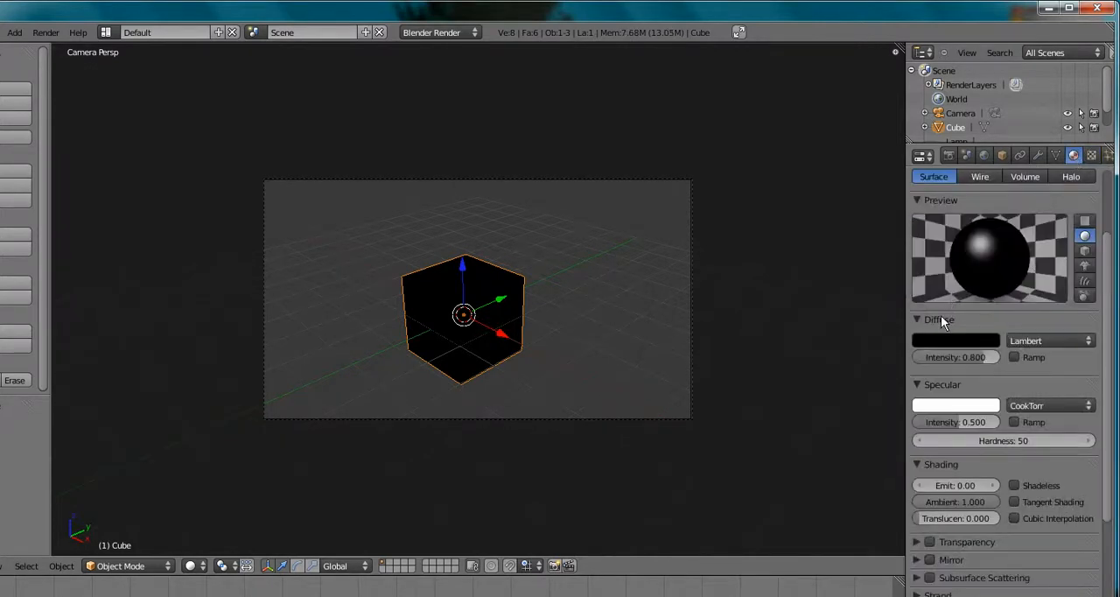
{"action": "left_click", "coordinate": [960, 340]}
{"action": "left_click", "coordinate": [970, 340]}
{"action": "left_click_drag", "start_coordinate": [989, 254], "coordinate": [988, 161]}
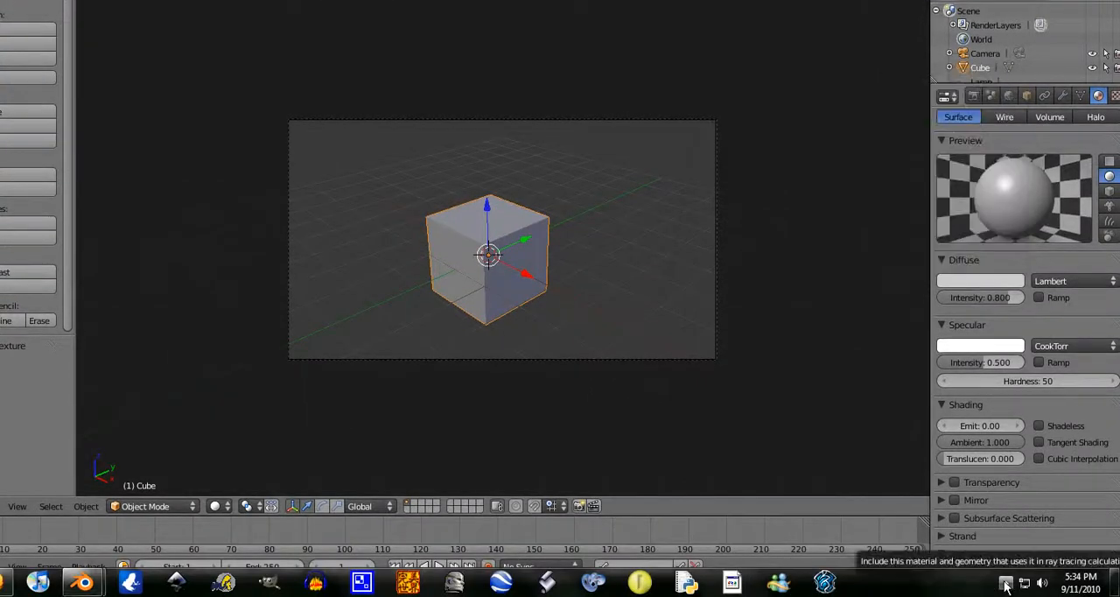
{"action": "left_click", "coordinate": [1005, 583]}
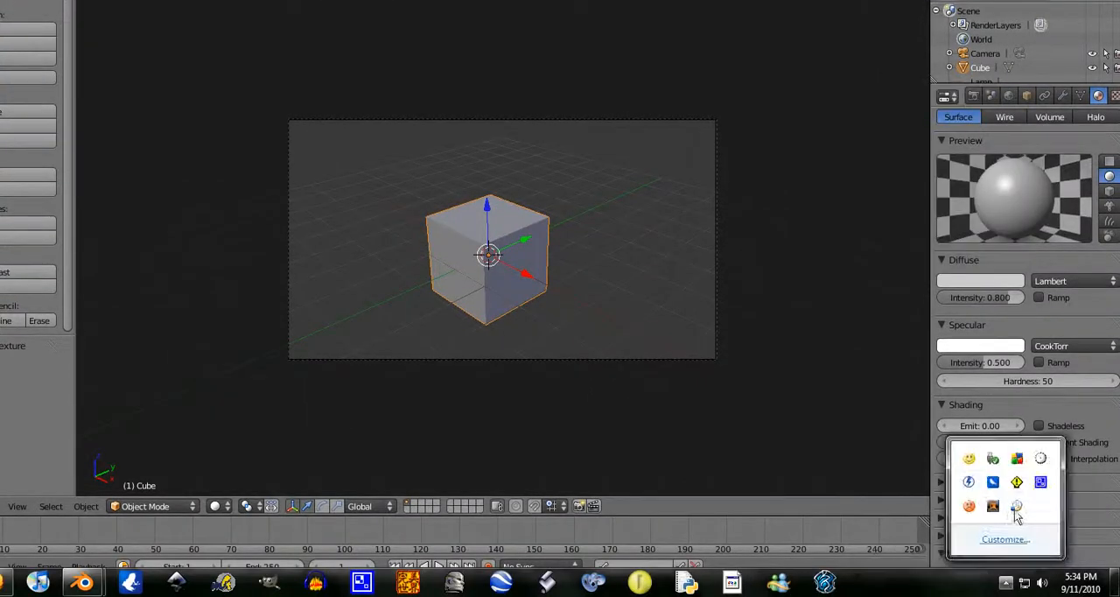